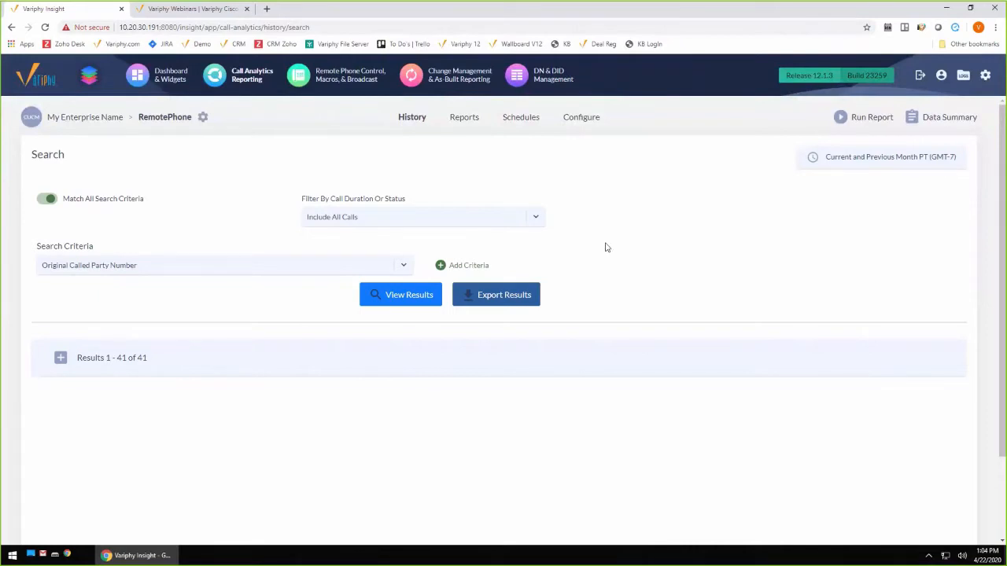
- Add Originating or Terminating CUCM Device Type as a criterion to the call history search
click(405, 267)
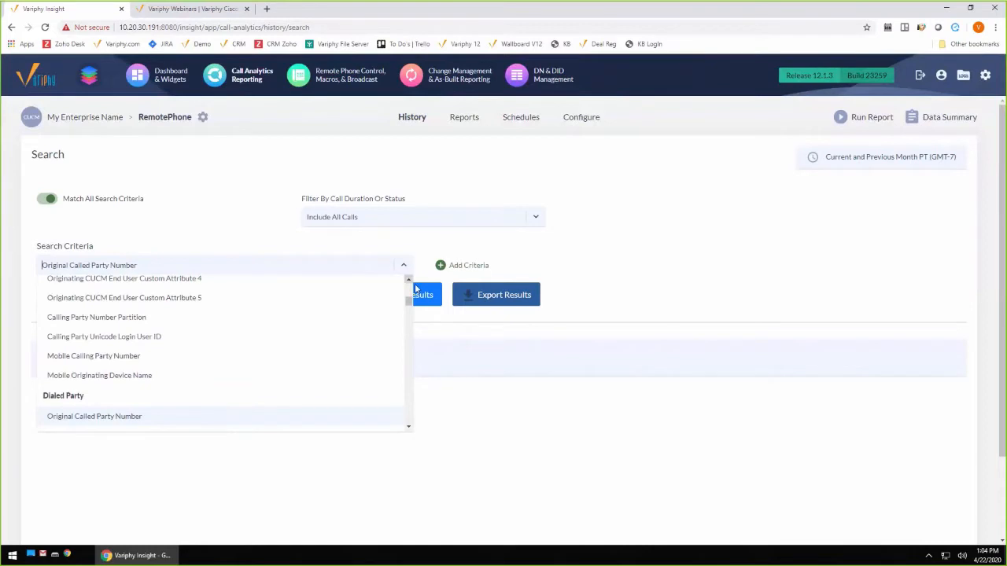
mouse_move(409, 300)
mouse_down()
mouse_move(409, 316)
mouse_move(409, 289)
mouse_up()
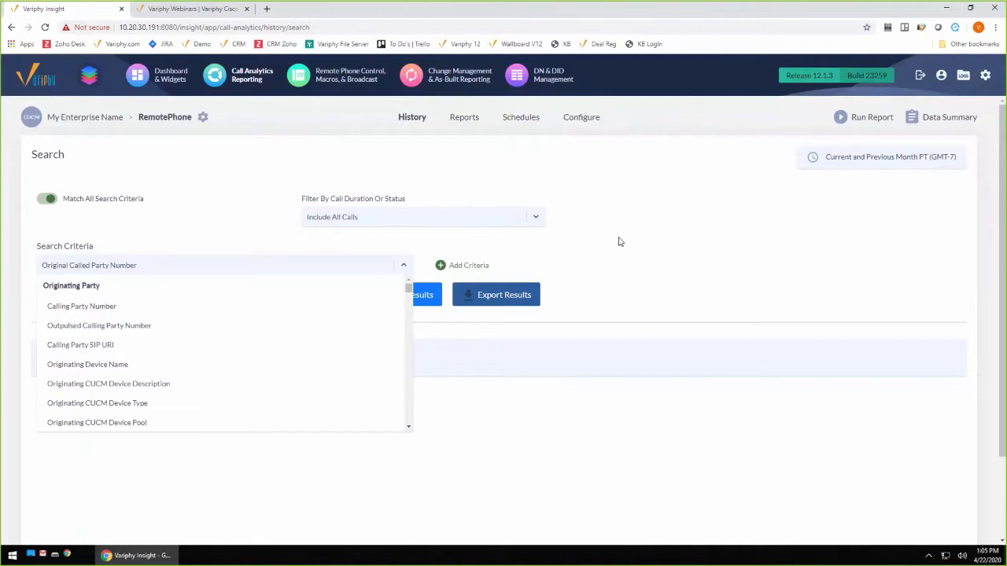
text(type)
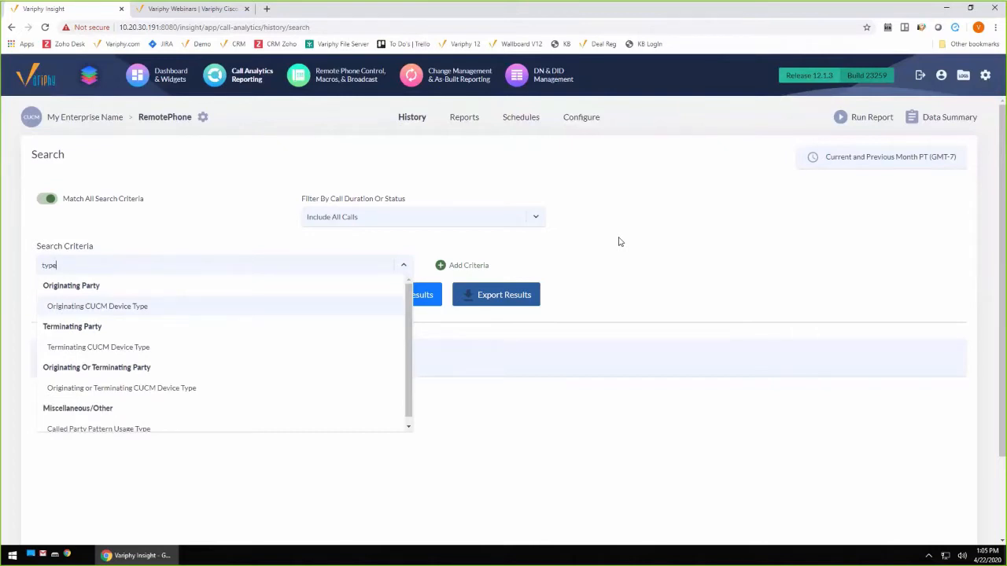
click(191, 389)
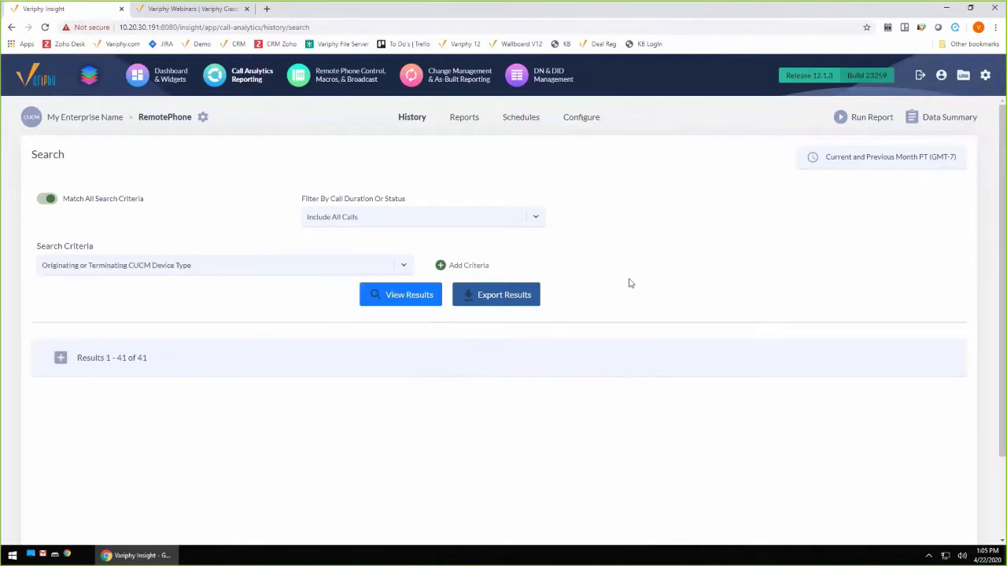
click(453, 268)
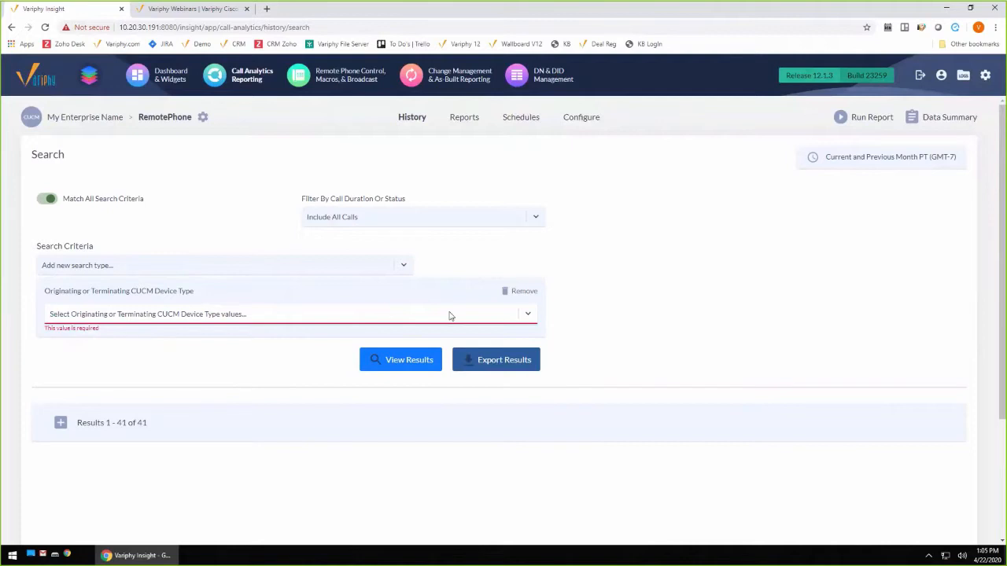
- Set the device type criterion to Cisco Unified Client Services Framework
click(450, 317)
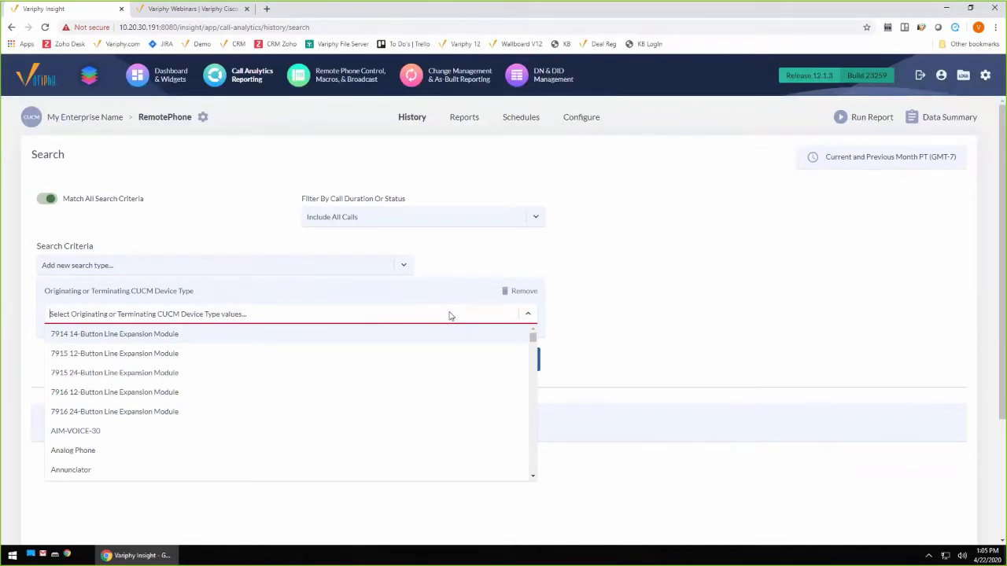
text(uni)
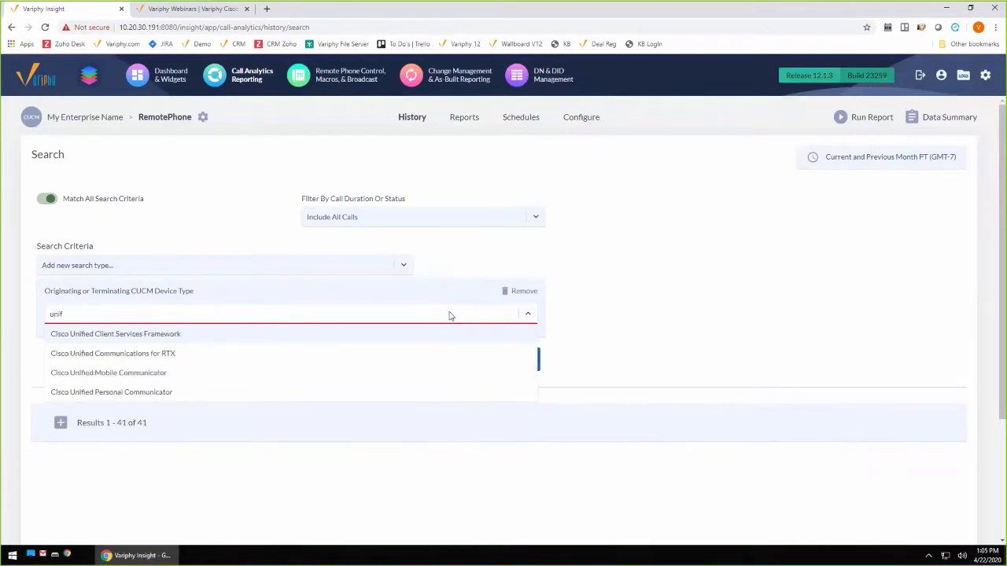
text(f)
click(272, 342)
click(633, 302)
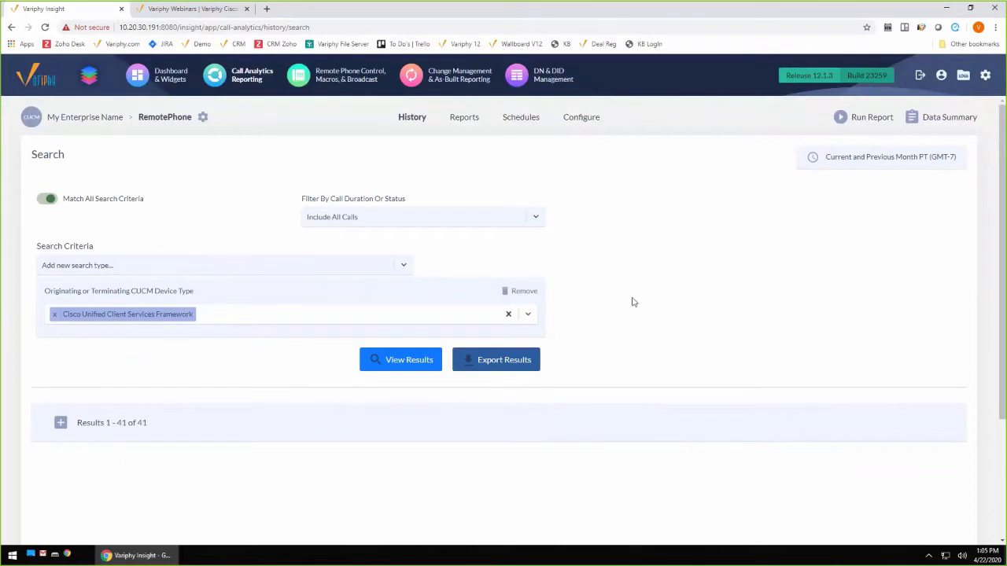
- Add Cisco IP Communicator and Cisco Jabber for Tablet to the device type criterion and show the search results
click(421, 314)
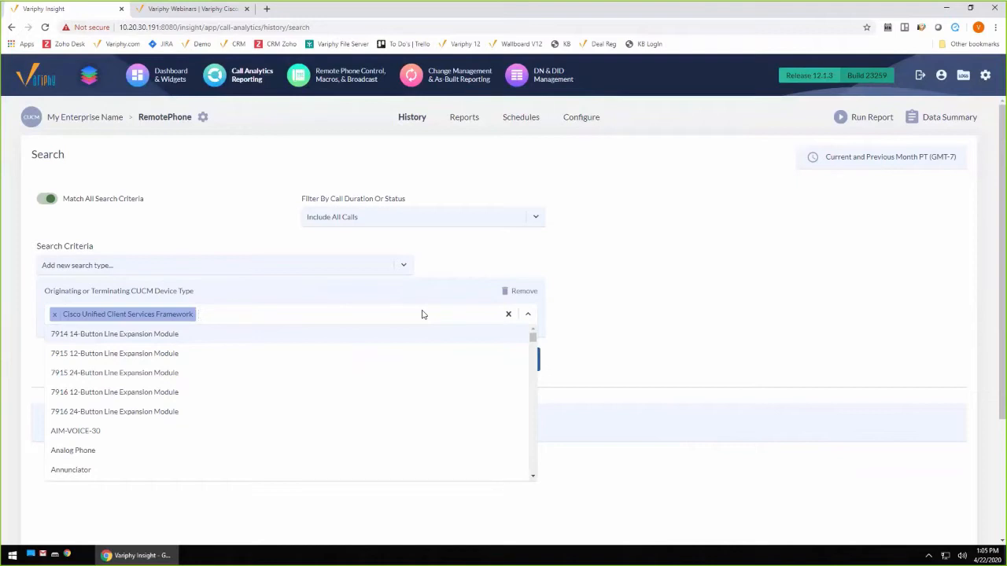
text(ip)
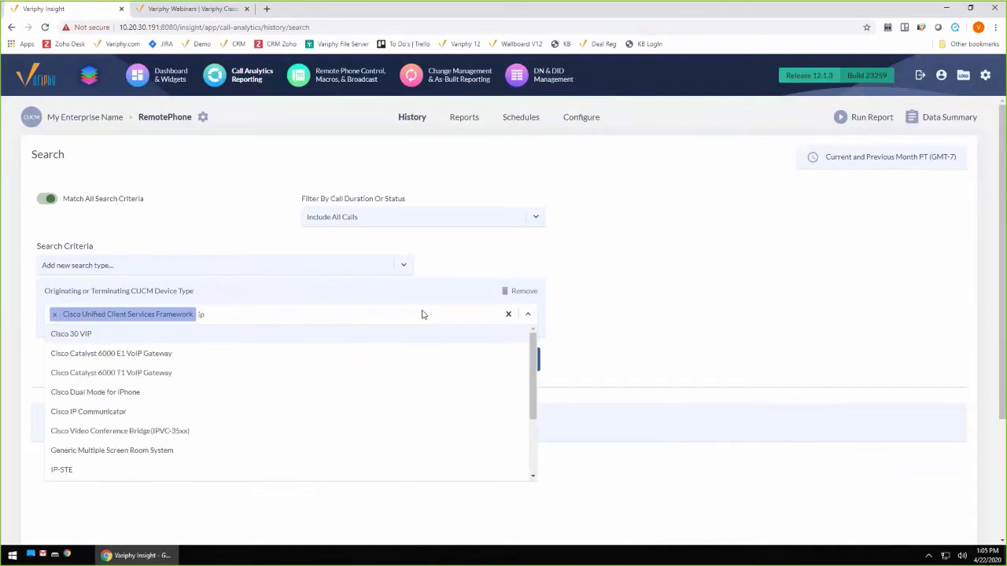
click(134, 411)
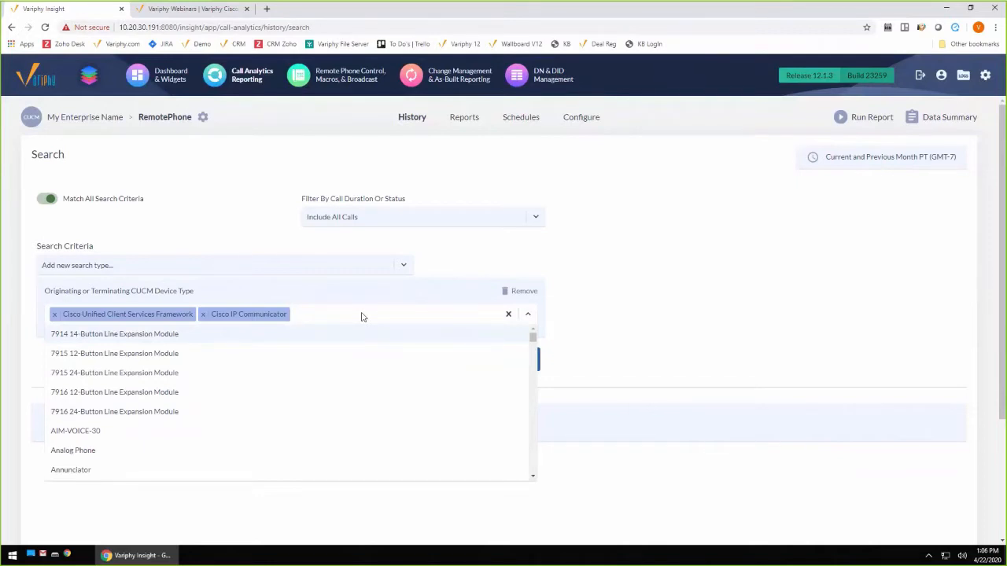
text(Jabb)
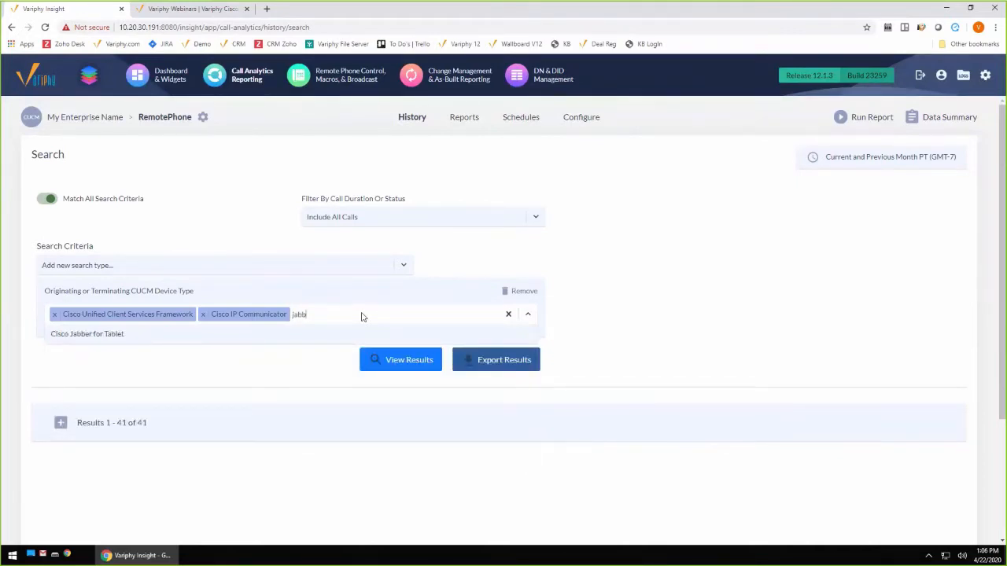
click(253, 334)
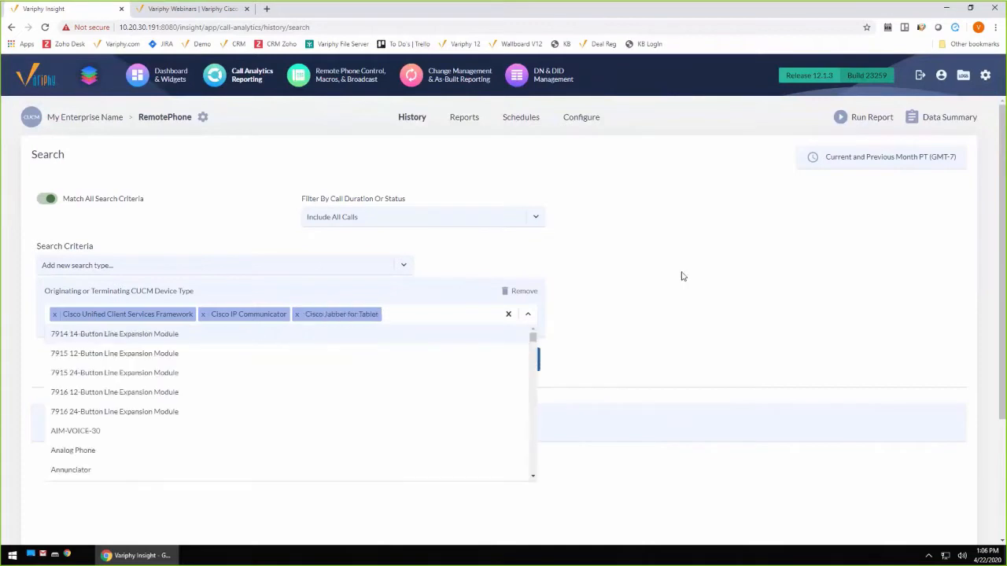
click(696, 315)
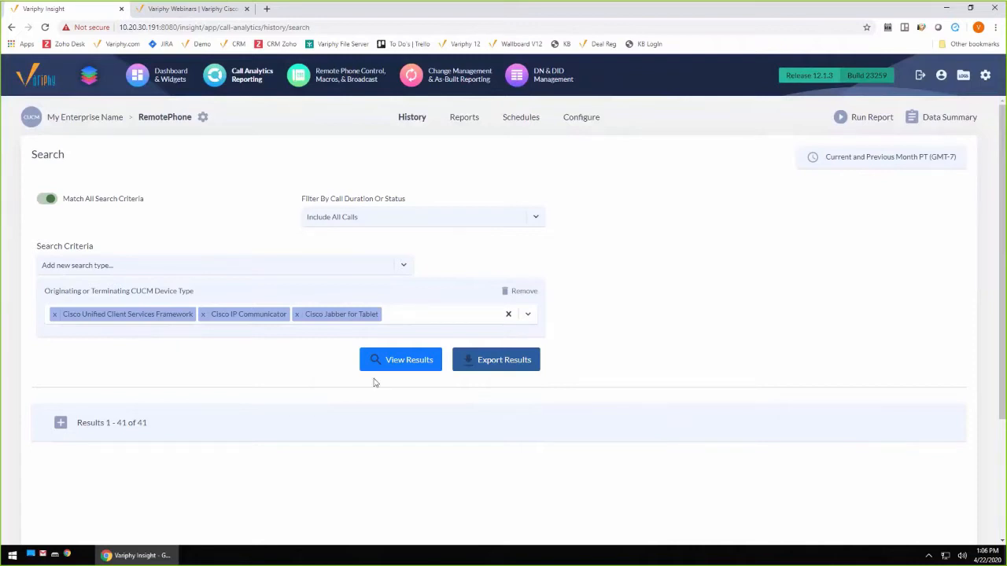
click(402, 361)
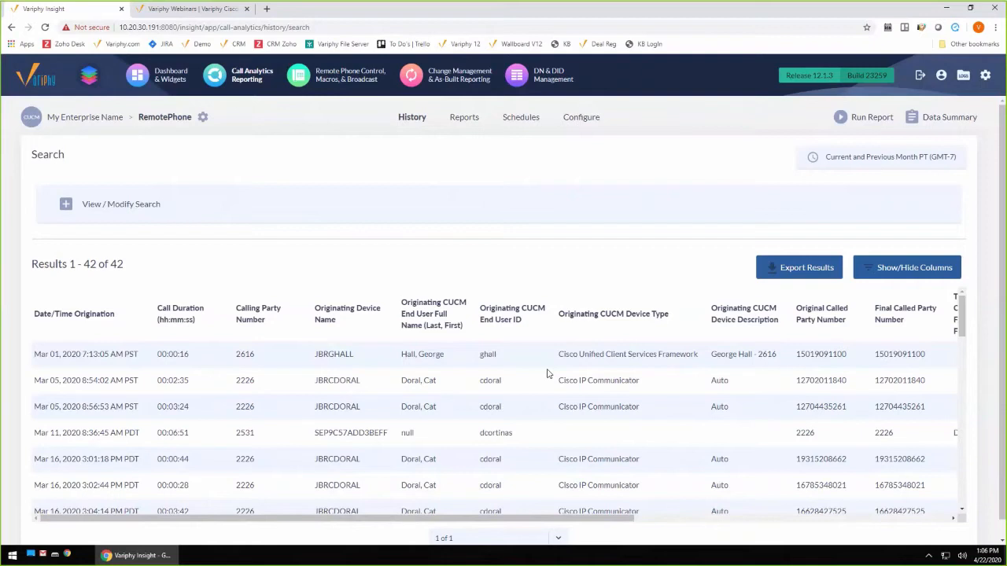
- Reopen the search for editing and add Originating or Terminating CUCM Department as a second criterion
click(78, 209)
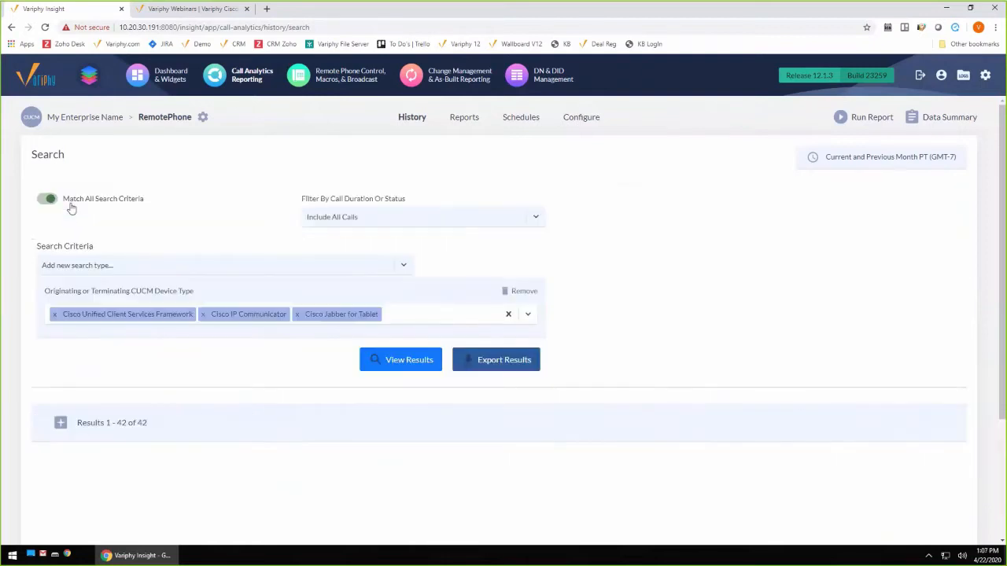
click(161, 265)
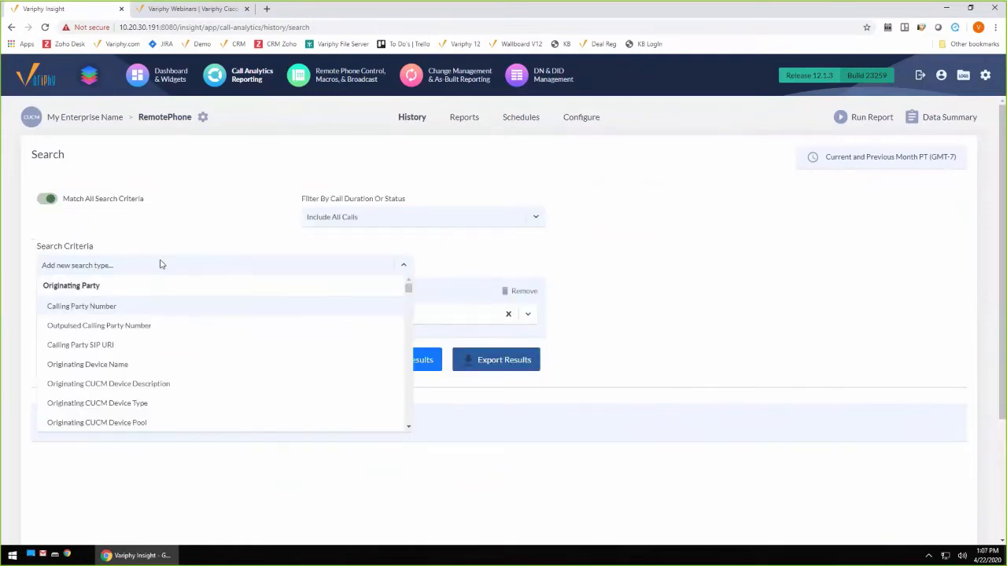
text(fin)
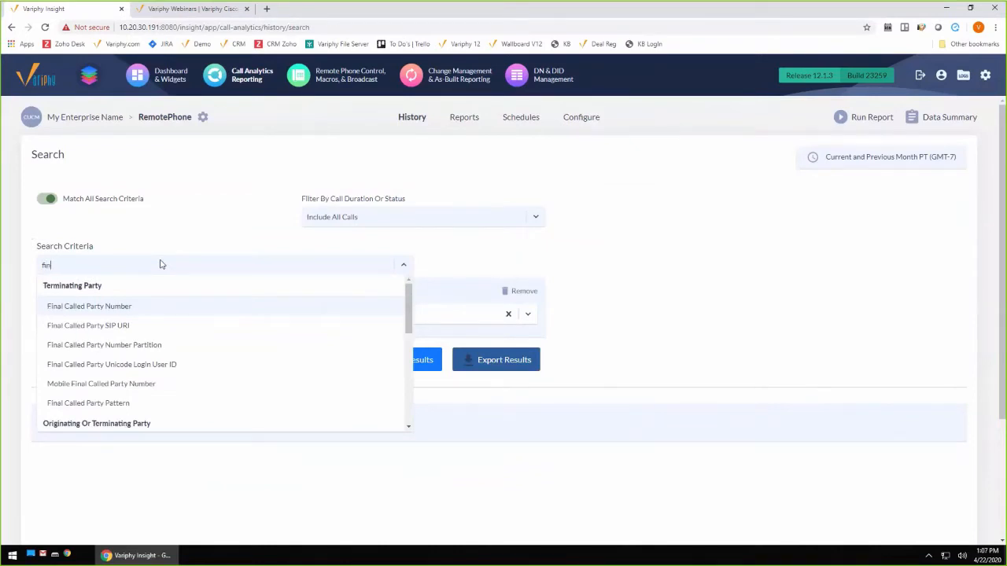
key(BackSpace)
key(BackSpace)
key(BackSpace)
text(depart)
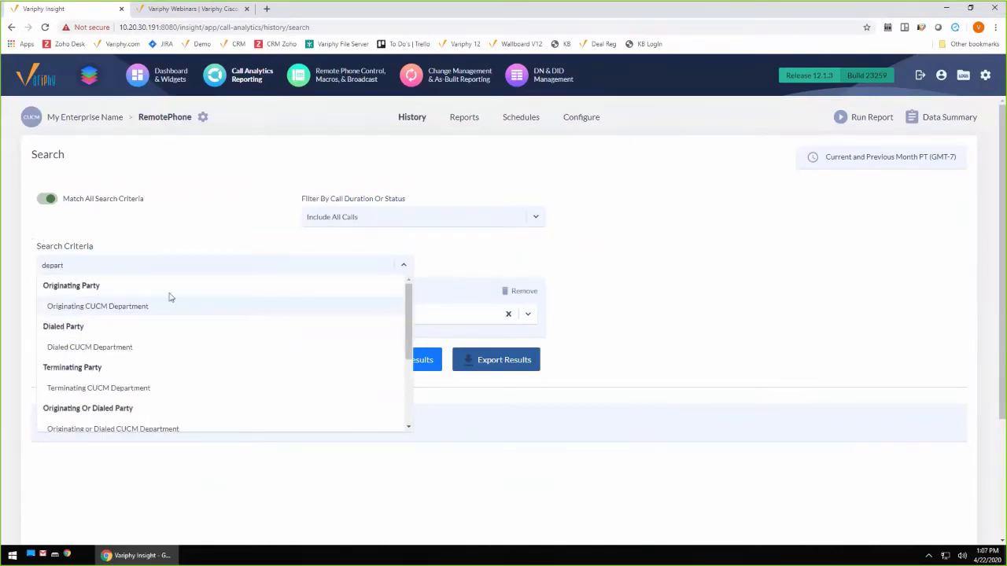
scroll(186, 400, down, 2)
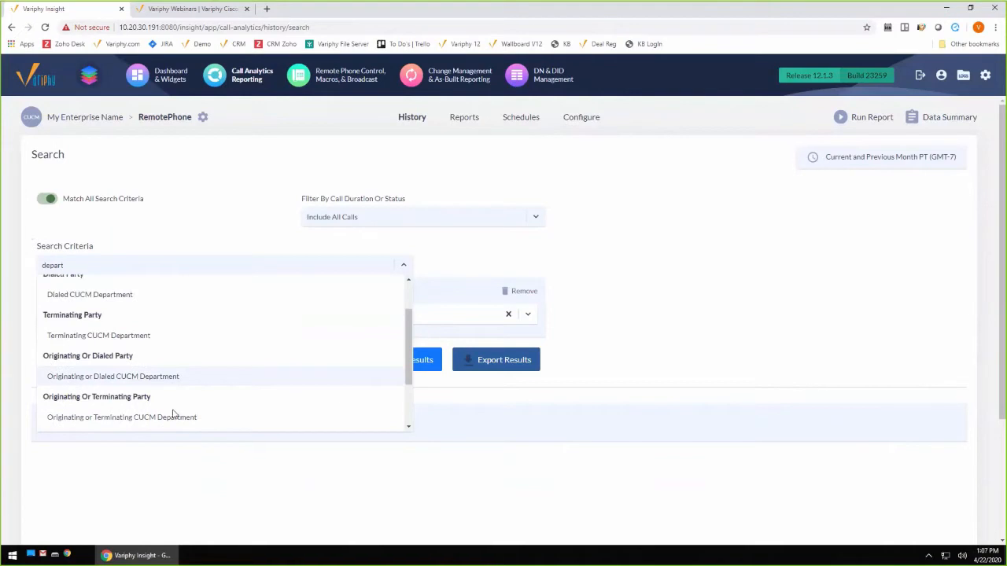
click(173, 414)
click(443, 265)
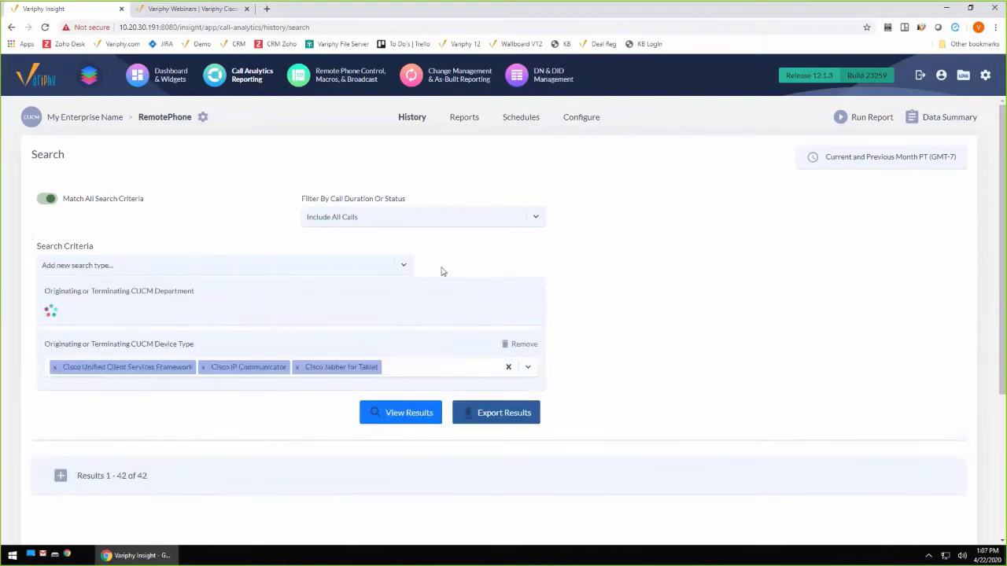
- Set the department criterion to "Finance" (capital F only) and show the filtered call results
click(136, 312)
text(fin)
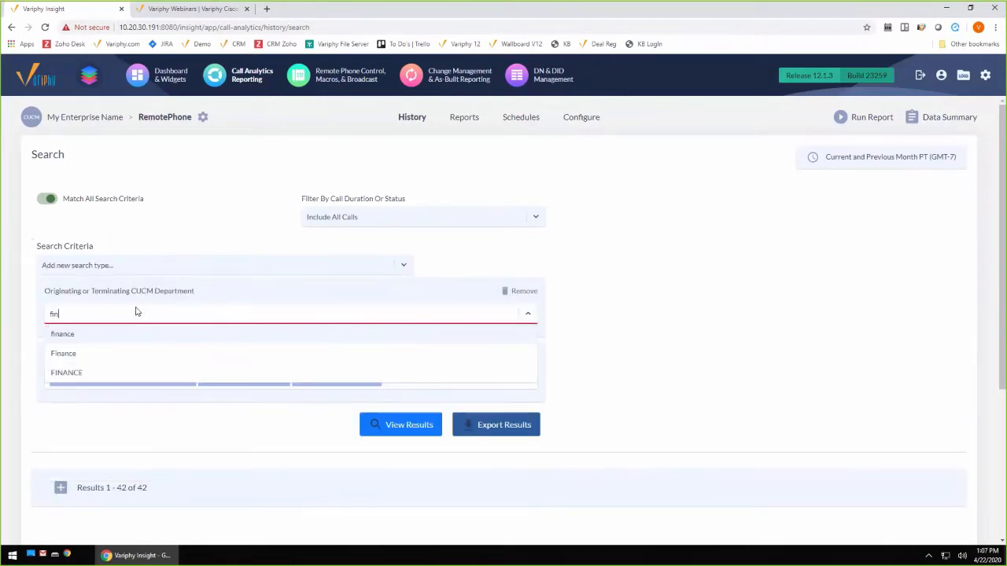
click(70, 354)
click(672, 339)
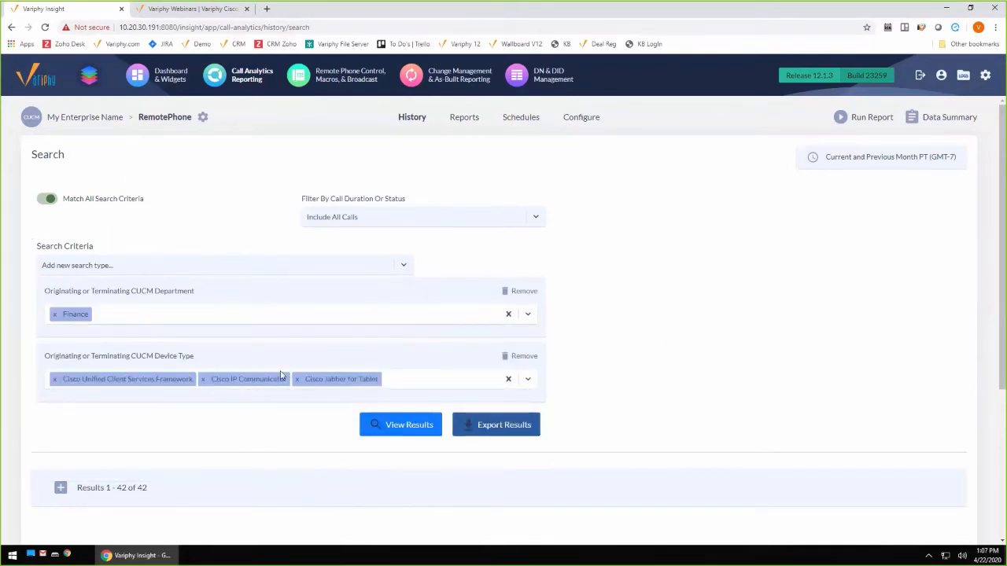
click(398, 428)
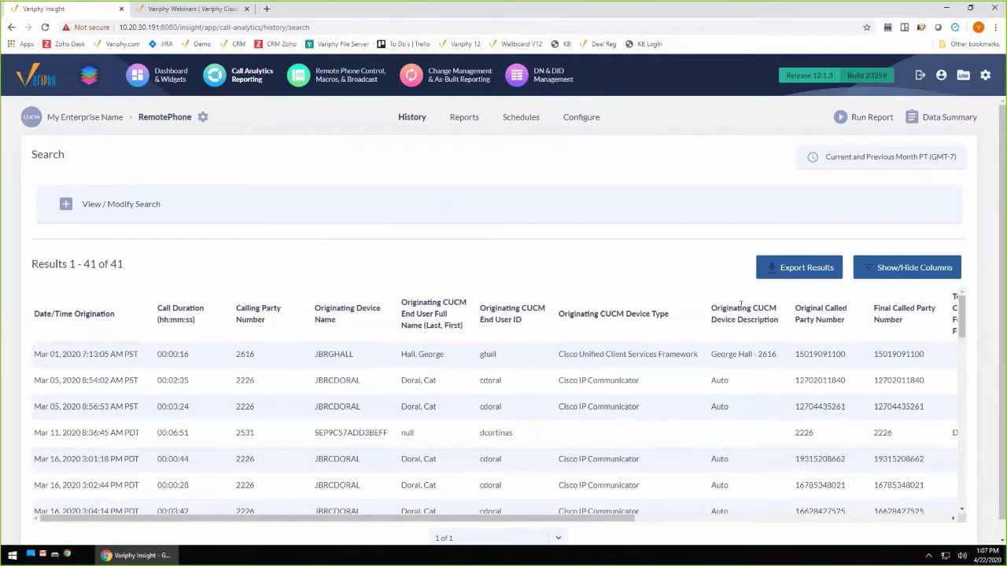
- Start an export of the call results, enable saving it for future use and name it "VR Phones"
click(803, 267)
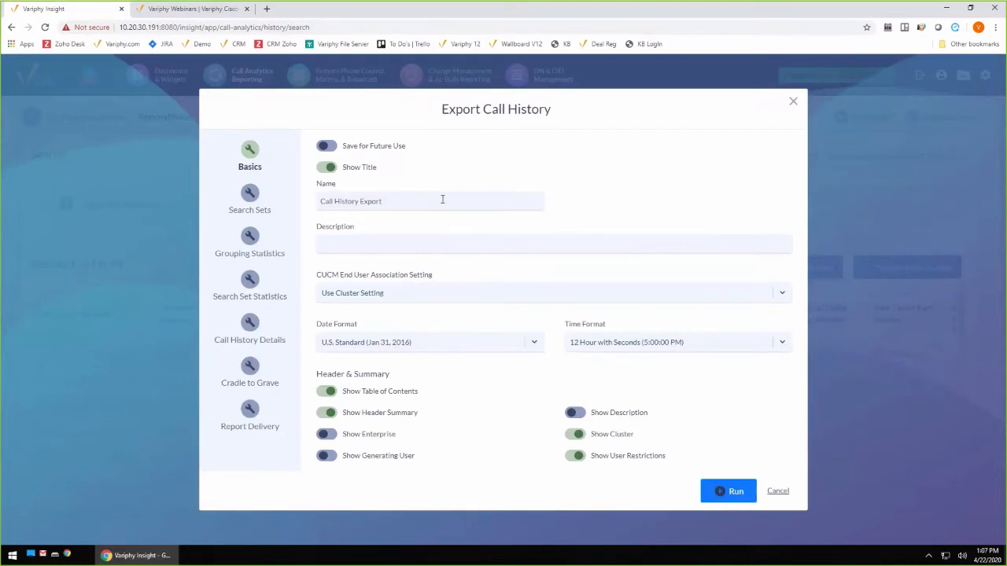
click(326, 146)
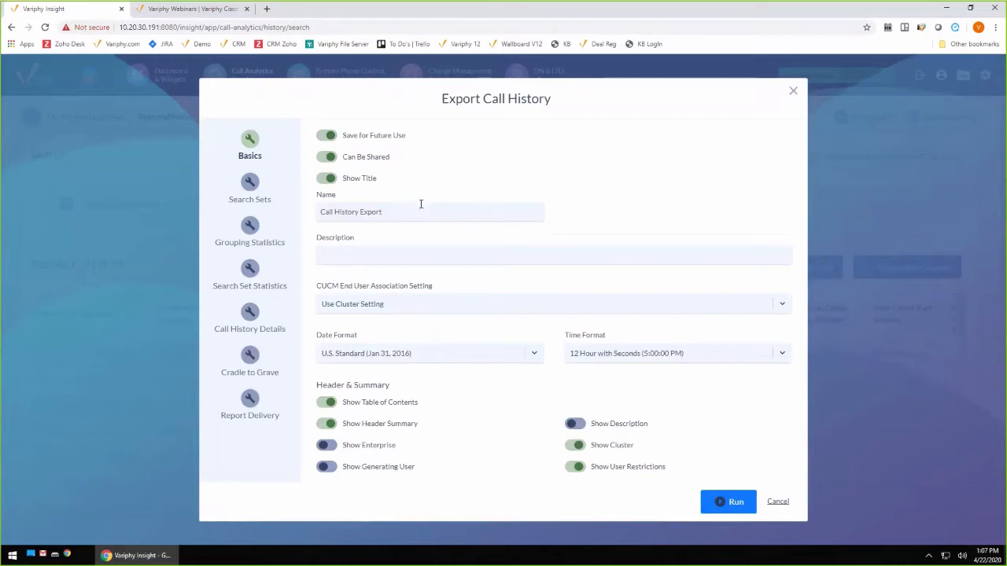
drag(420, 205, 277, 218)
text(V)
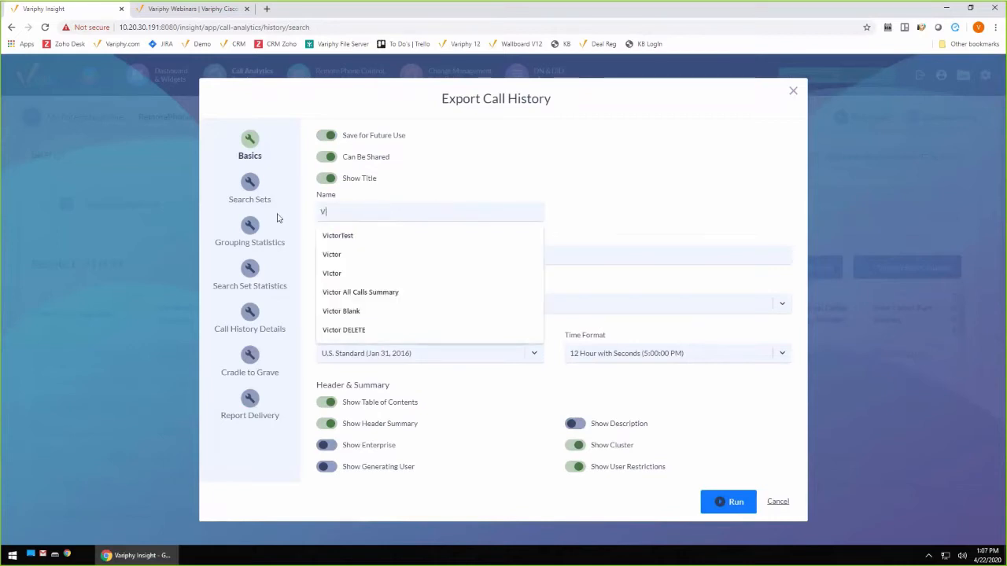
text(R Phone)
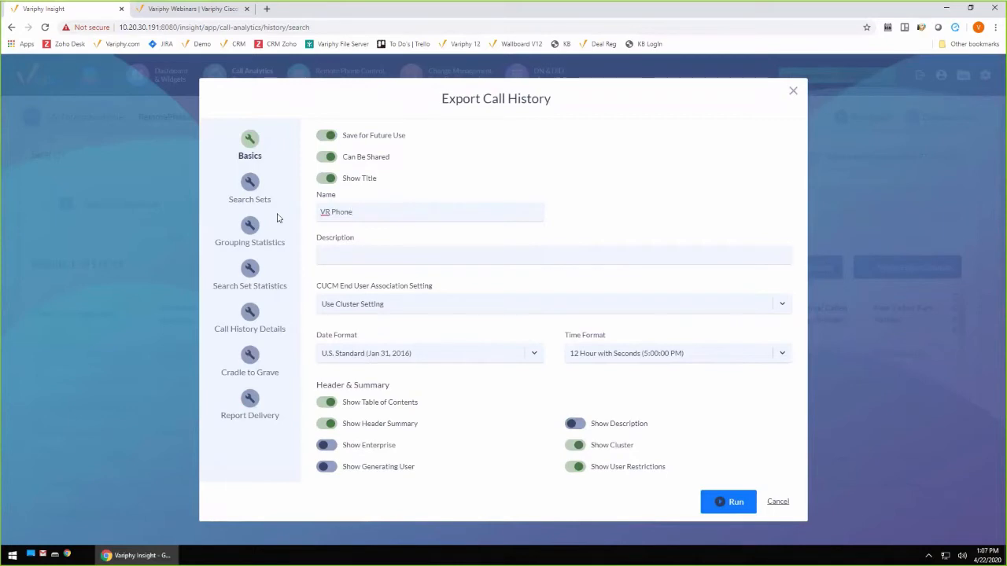
text(s)
key(ctrl+a)
click(653, 181)
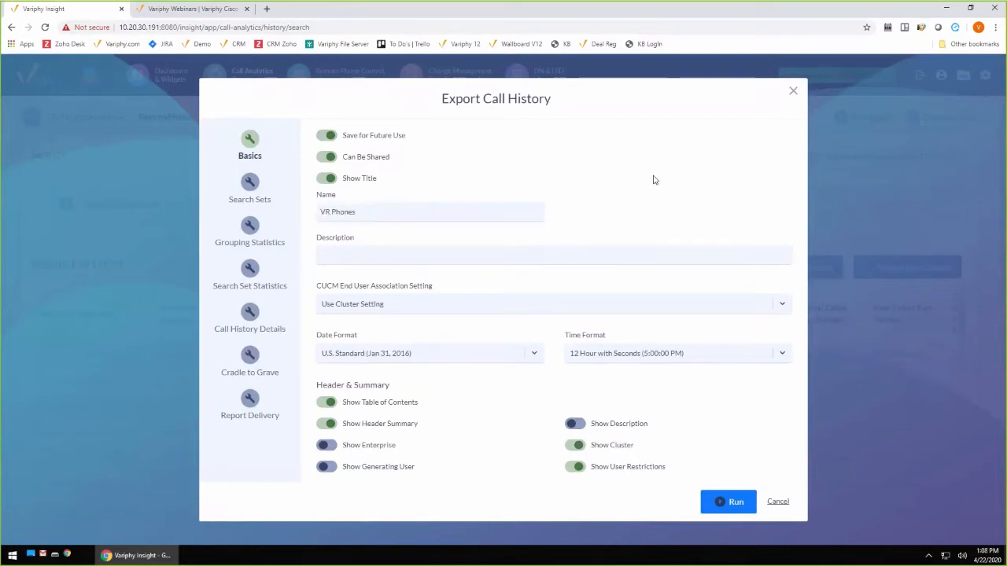
- Review the export's search set and add Abandoned Call % to its selected search set summary data types
click(239, 186)
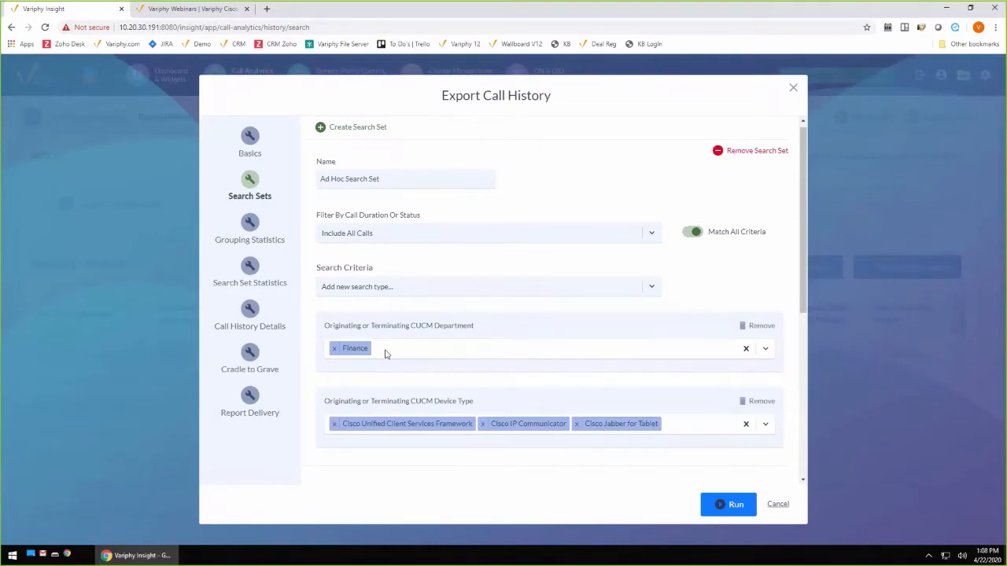
click(250, 267)
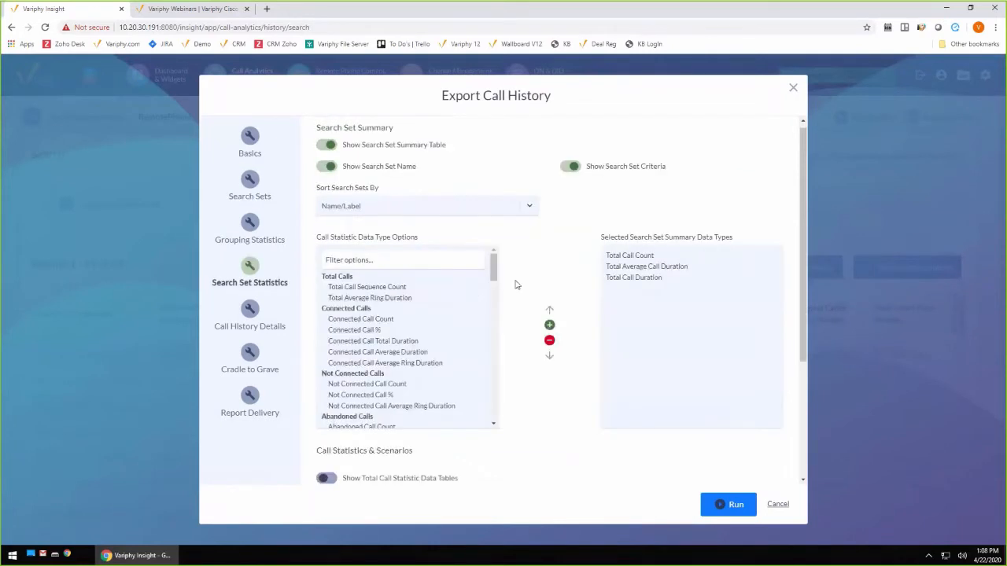
click(612, 256)
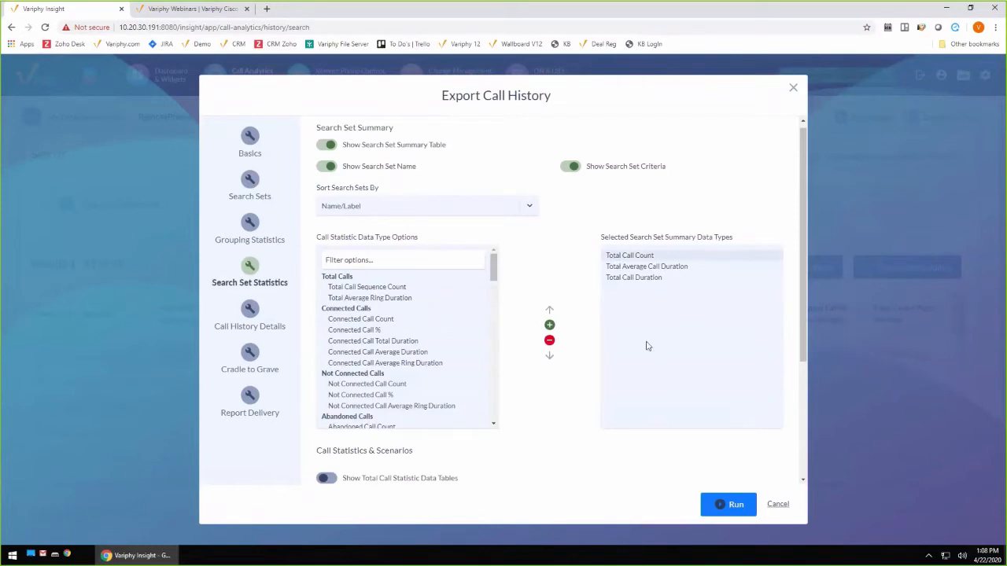
click(652, 267)
click(635, 278)
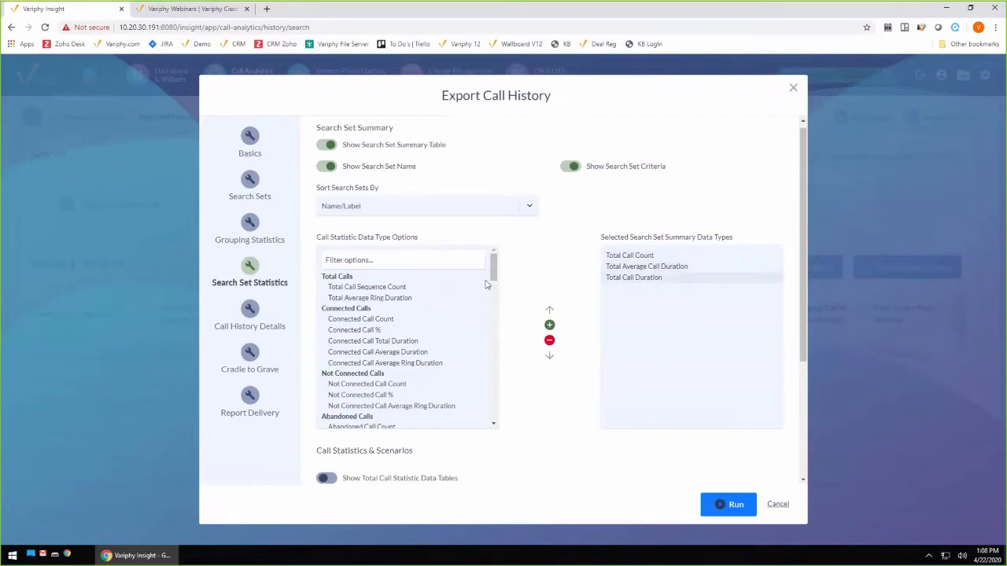
scroll(387, 363, down, 2)
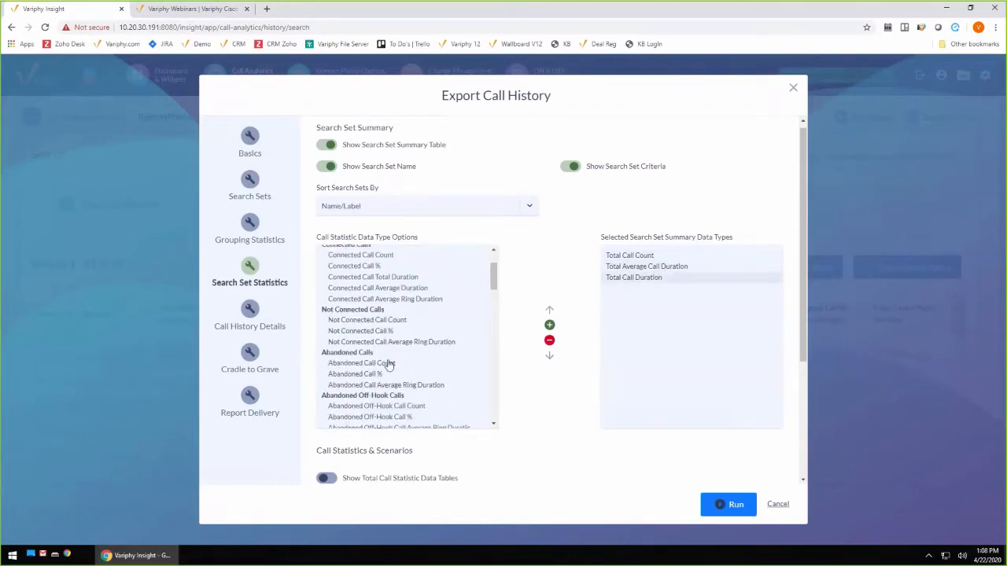
click(382, 375)
click(549, 325)
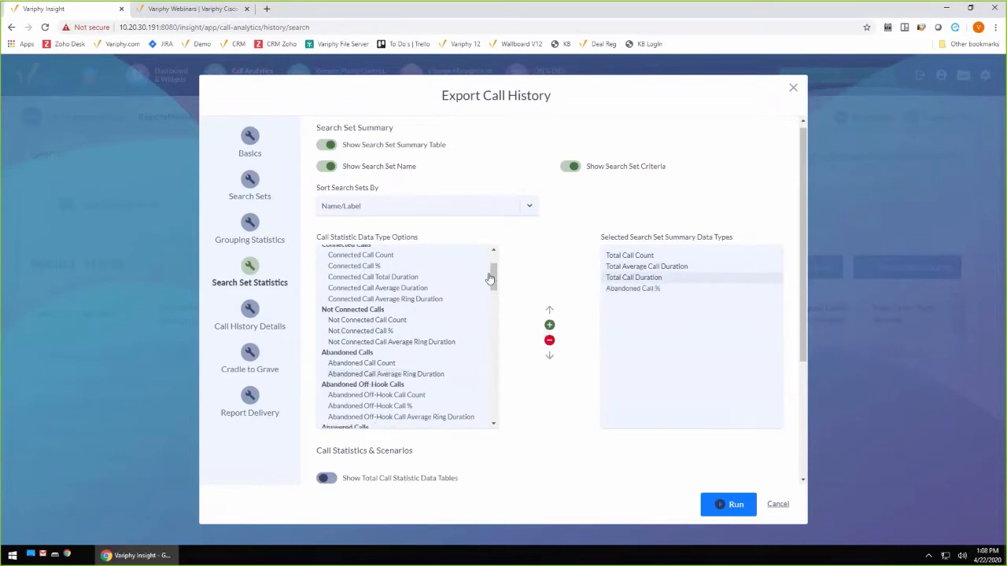
- Add Voice Mail Call % to the selected search set summary data types
drag(489, 277, 494, 304)
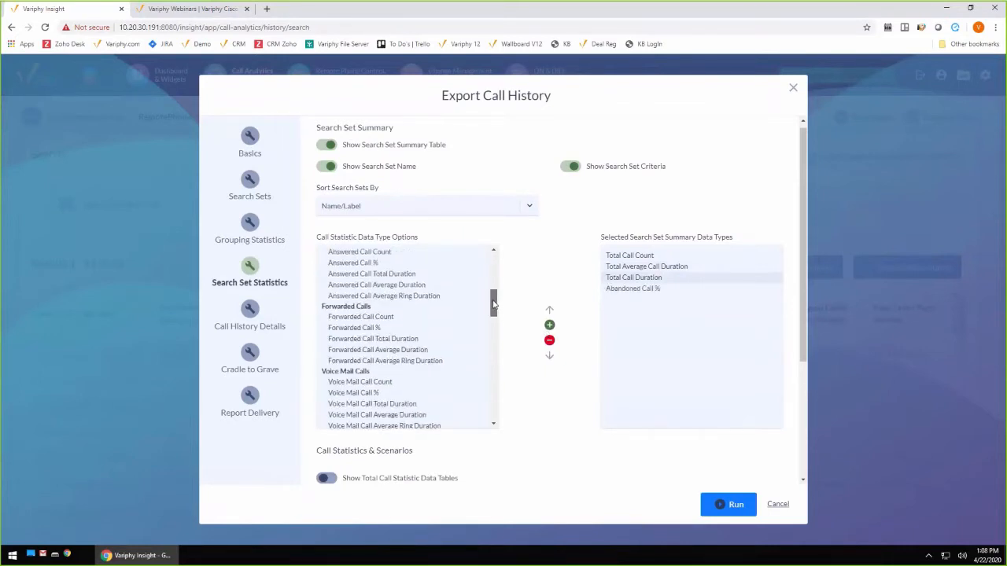
click(387, 392)
click(549, 325)
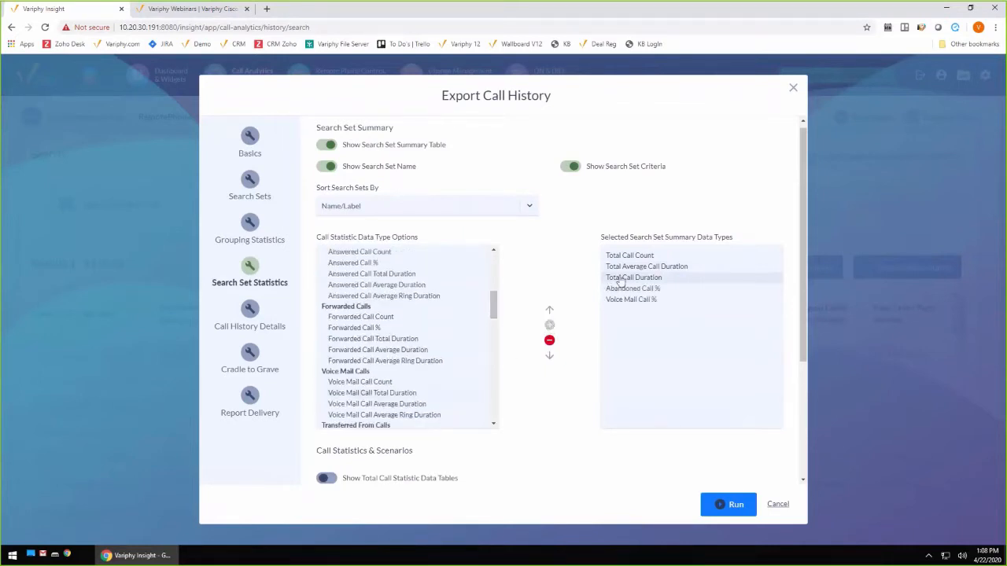
click(621, 281)
drag(501, 313, 501, 372)
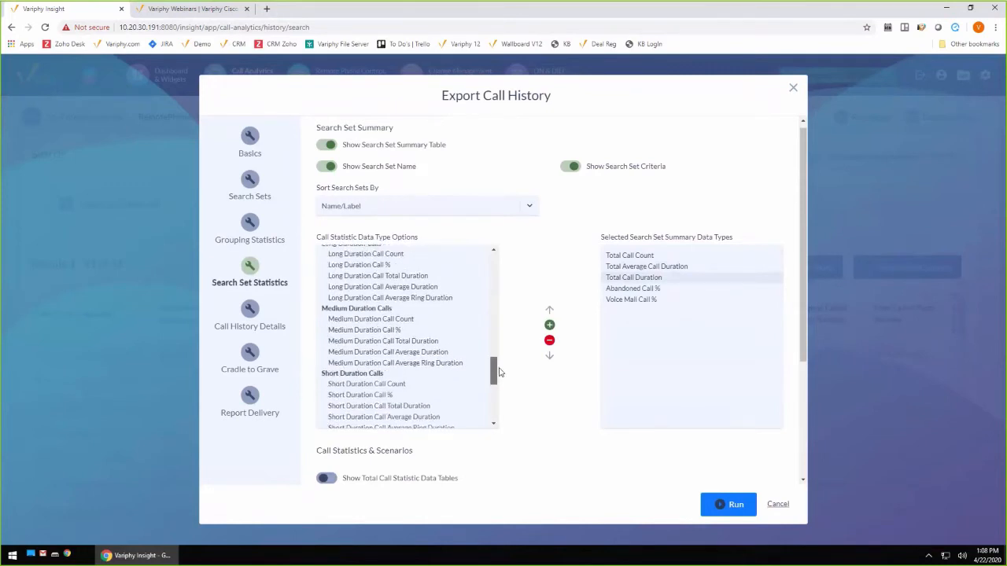
- Enable the total call statistic data tables and replace Hour Of Day with Week as the selected time unit type
scroll(598, 346, down, 1)
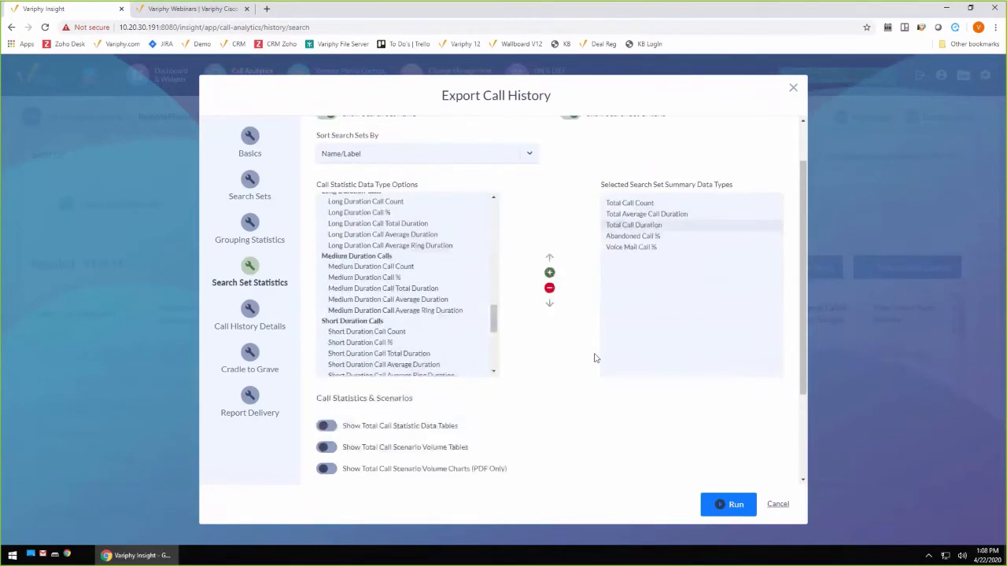
click(328, 427)
scroll(571, 394, down, 2)
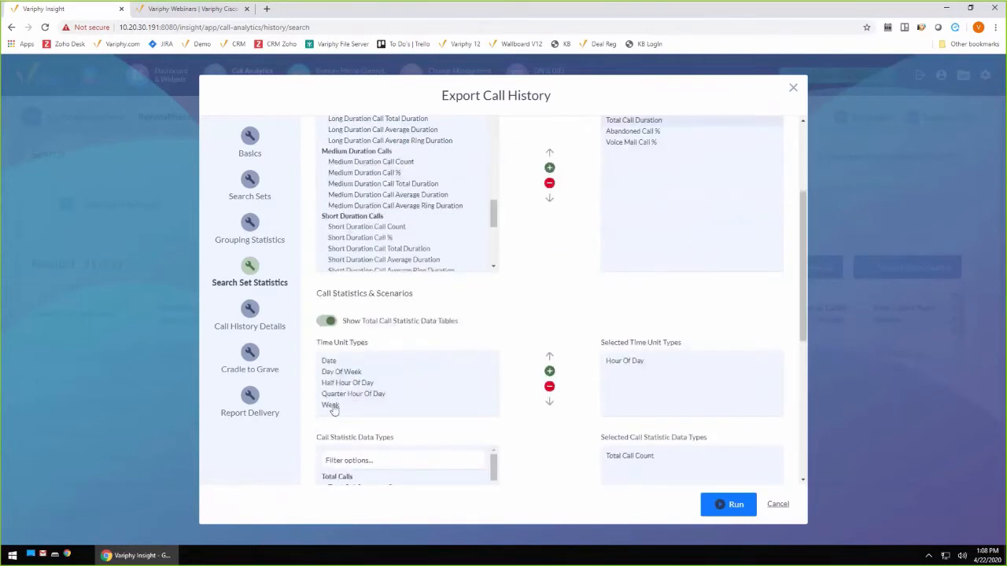
click(549, 370)
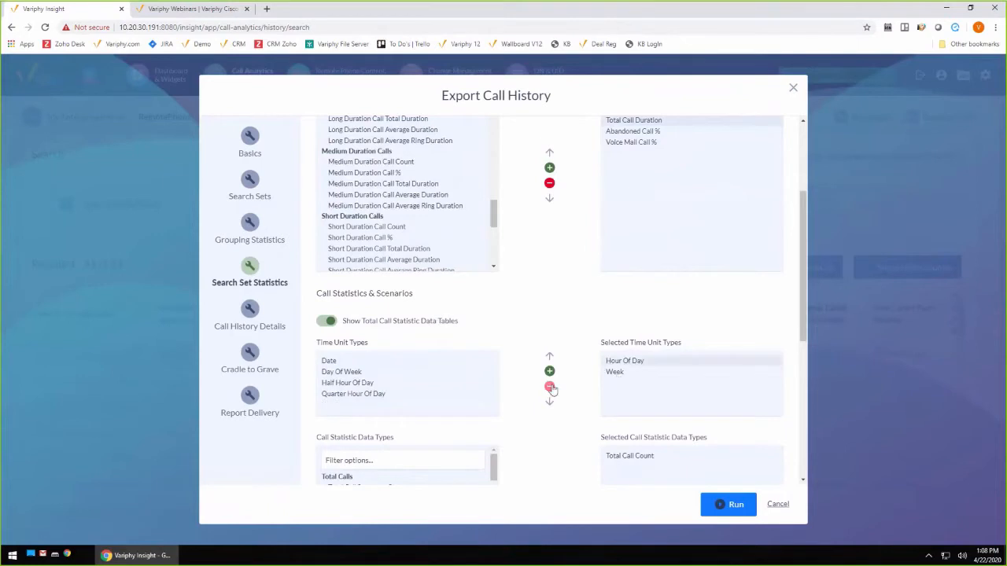
click(550, 387)
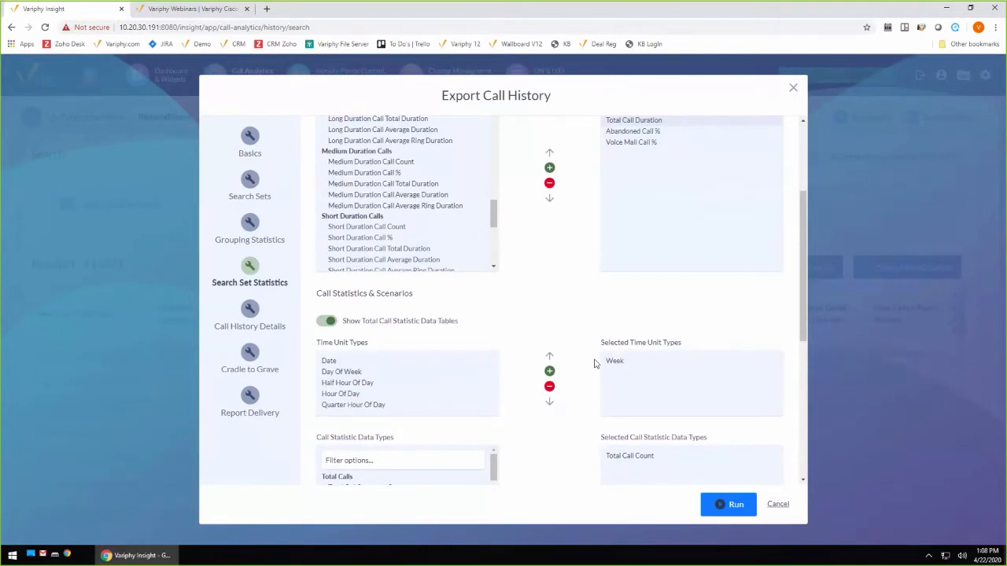
- Add Abandoned Call Count and Voice Mail Call Count to the selected call statistic data types
scroll(594, 363, down, 5)
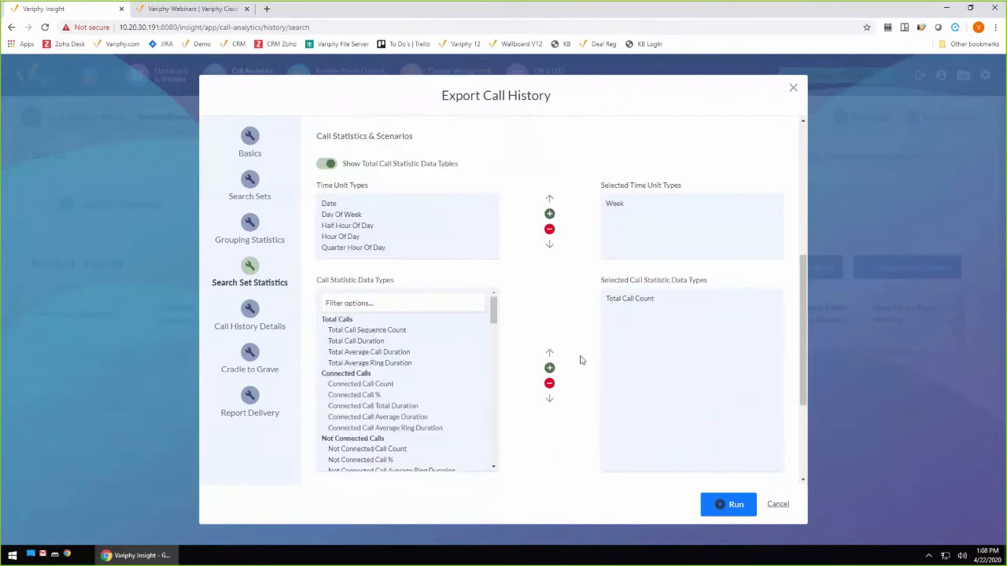
drag(496, 318, 496, 331)
click(369, 390)
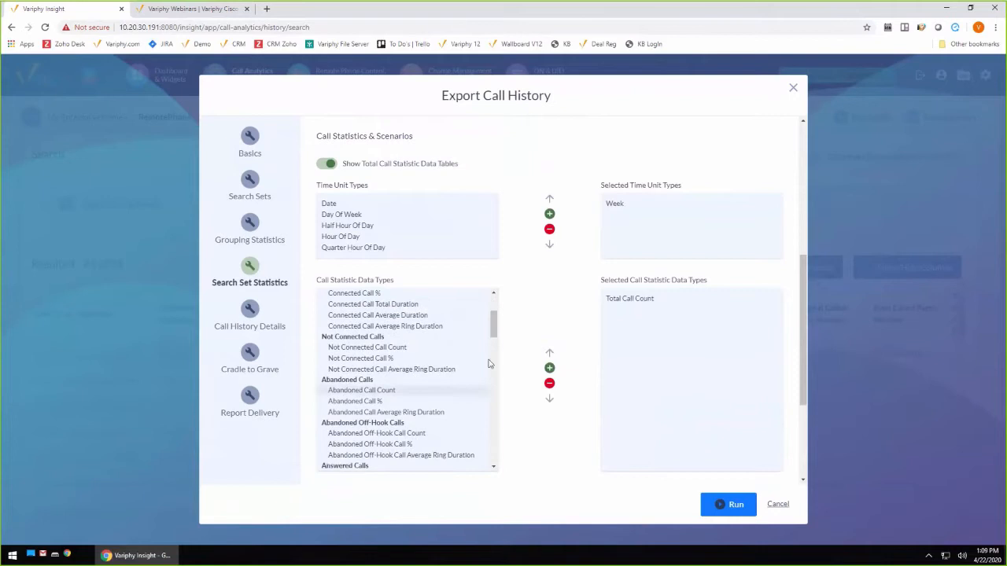
click(549, 367)
scroll(416, 388, down, 2)
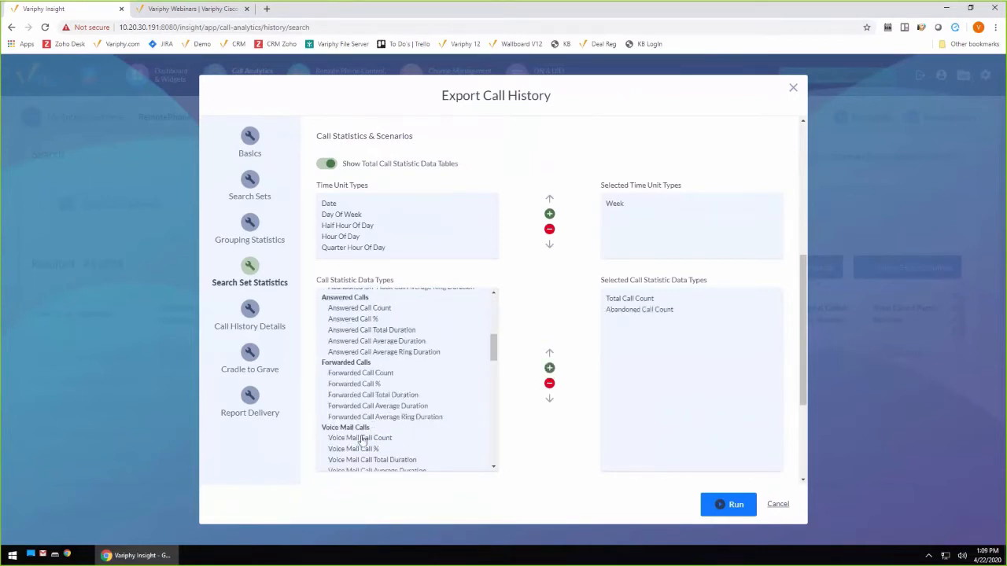
click(549, 368)
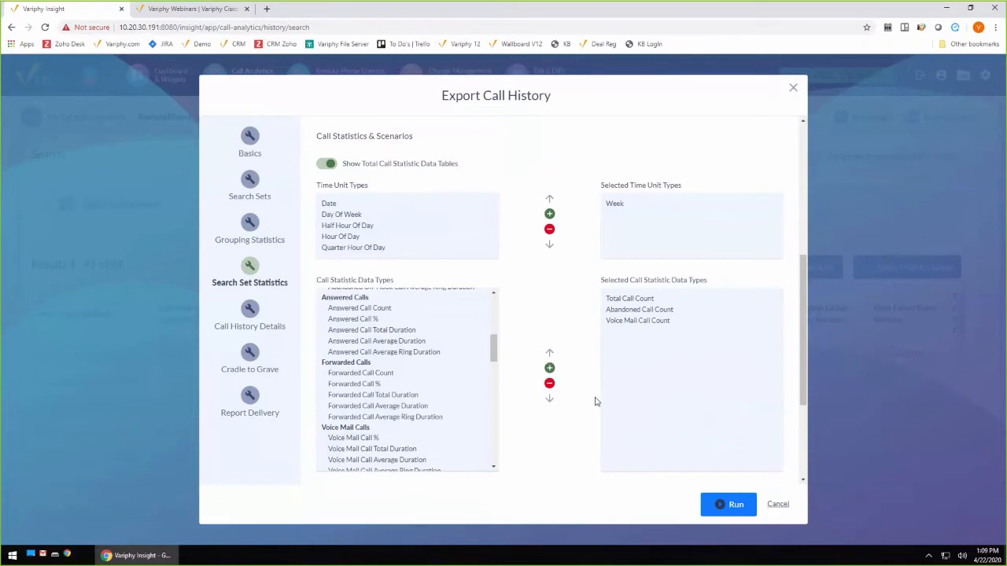
scroll(574, 346, up, 2)
scroll(563, 306, up, 4)
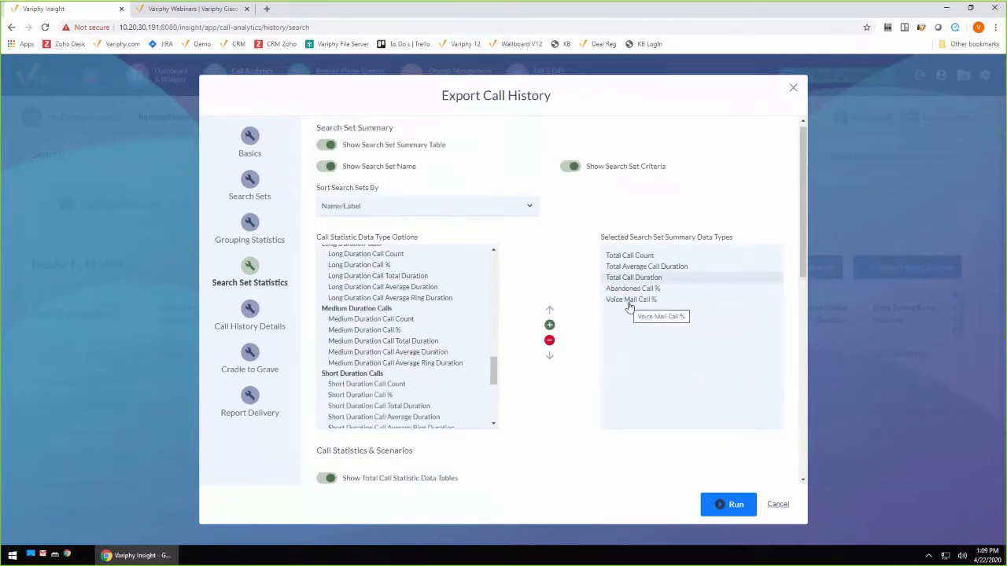
scroll(630, 308, down, 4)
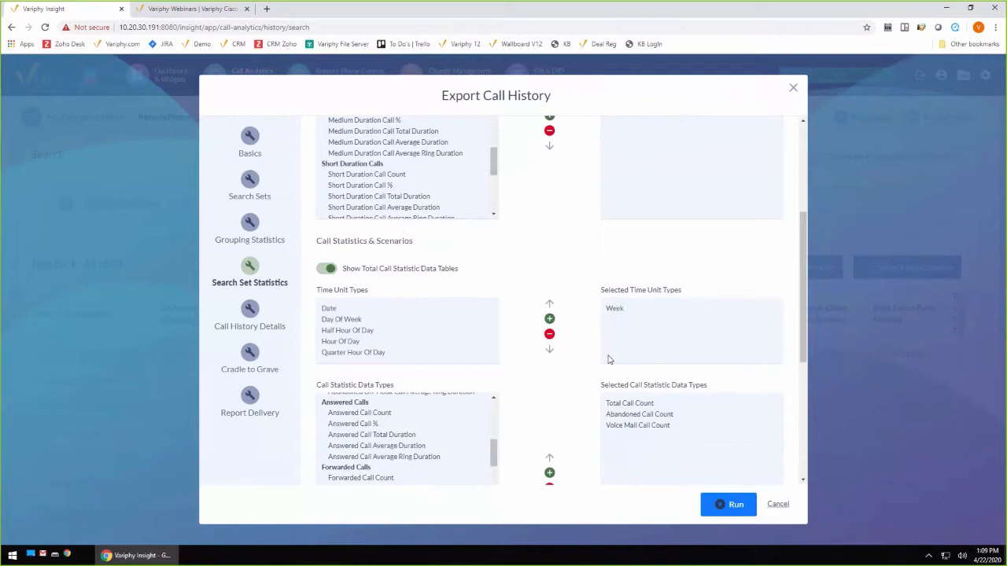
- Enable data grouping with Originating or Terminating CUCM Device Type as primary grouping type, and check it against the search set criteria
click(258, 235)
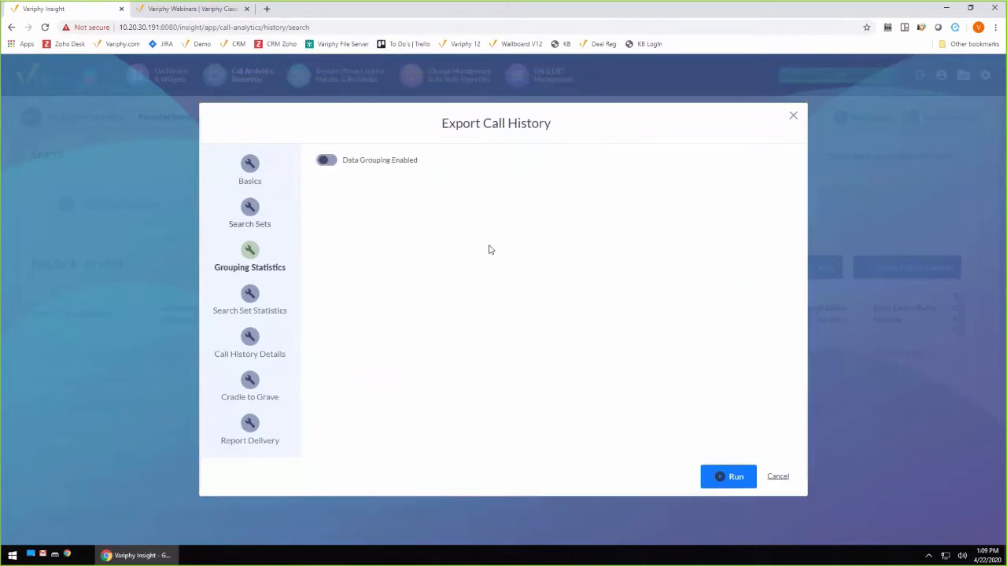
click(326, 161)
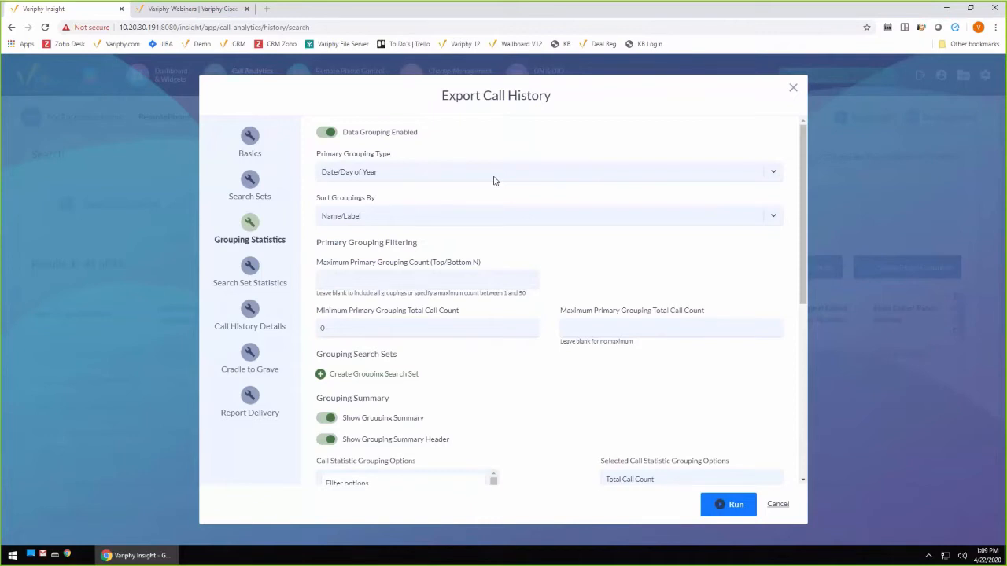
click(494, 181)
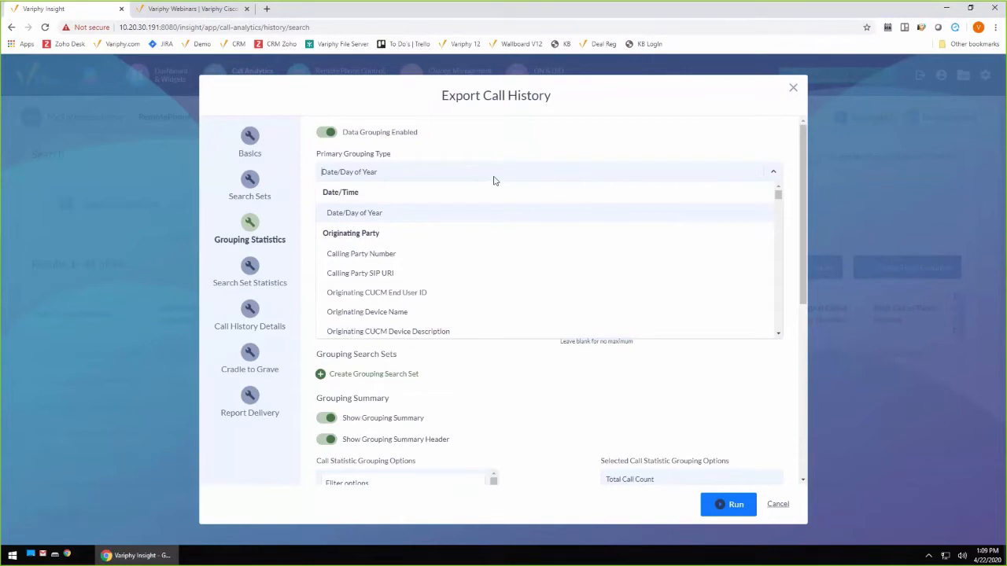
text(type)
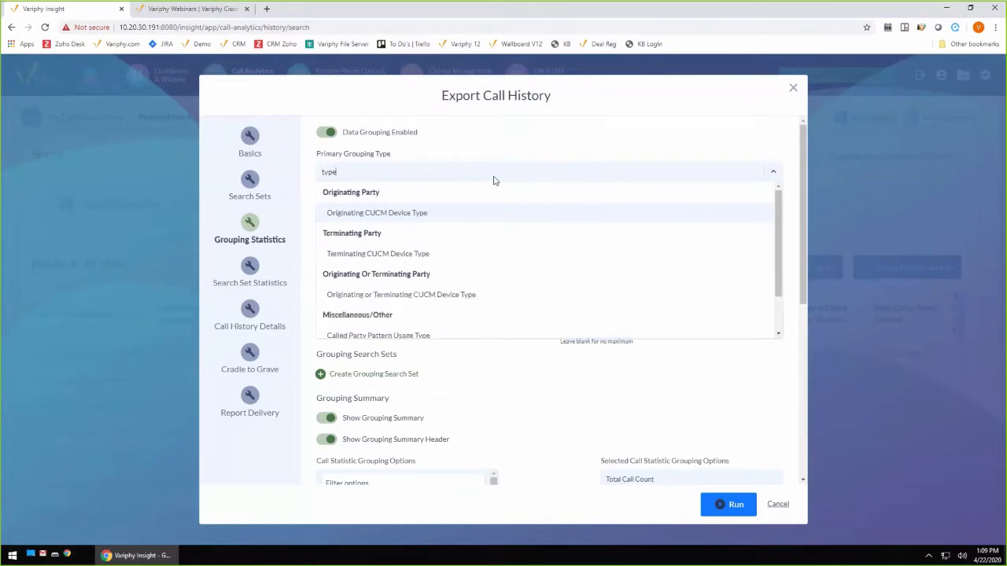
click(433, 294)
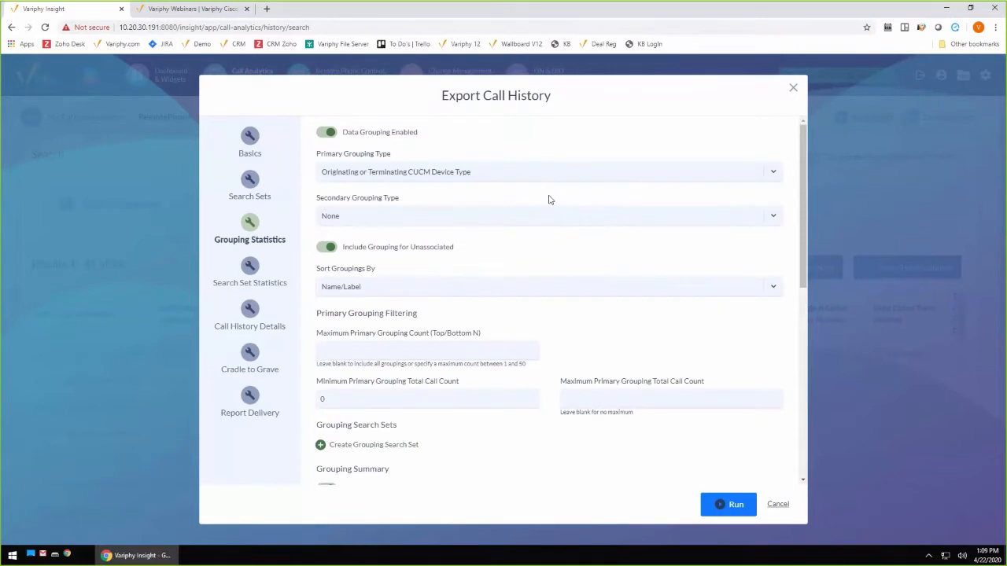
click(260, 196)
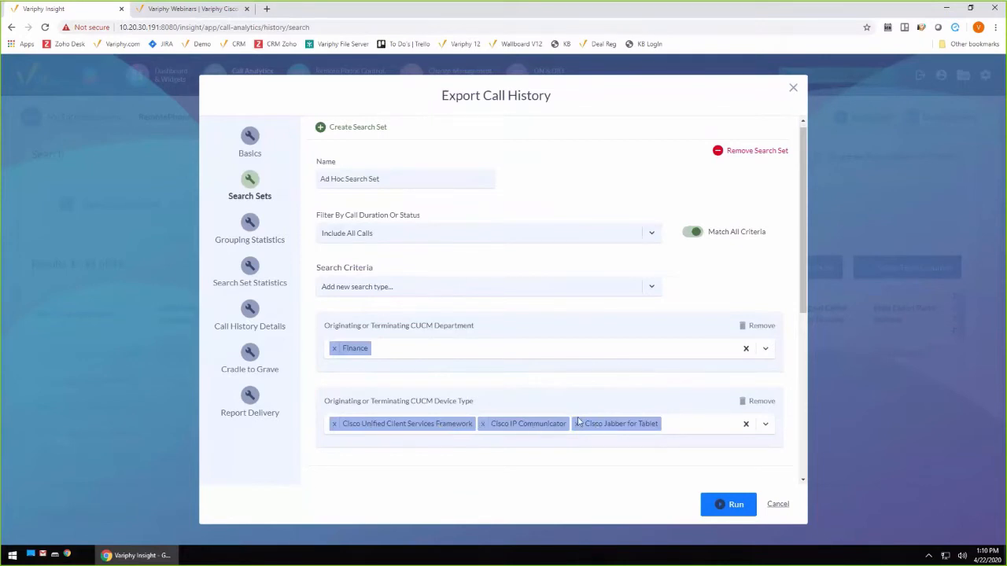
- Add Abandoned Call % and Voice Mail Call % to the selected call statistic grouping options of the grouping summary
click(260, 236)
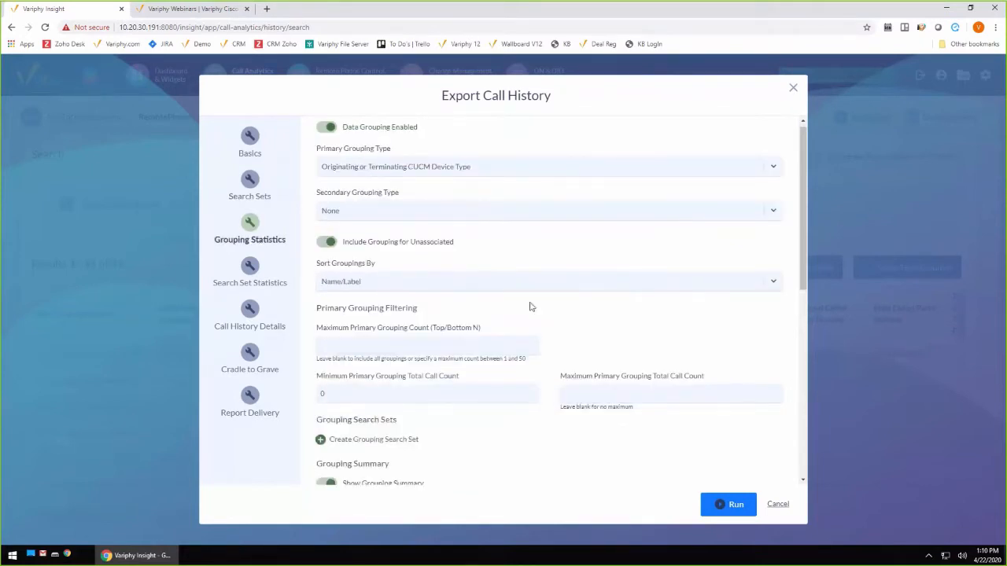
scroll(530, 306, down, 3)
scroll(531, 306, down, 1)
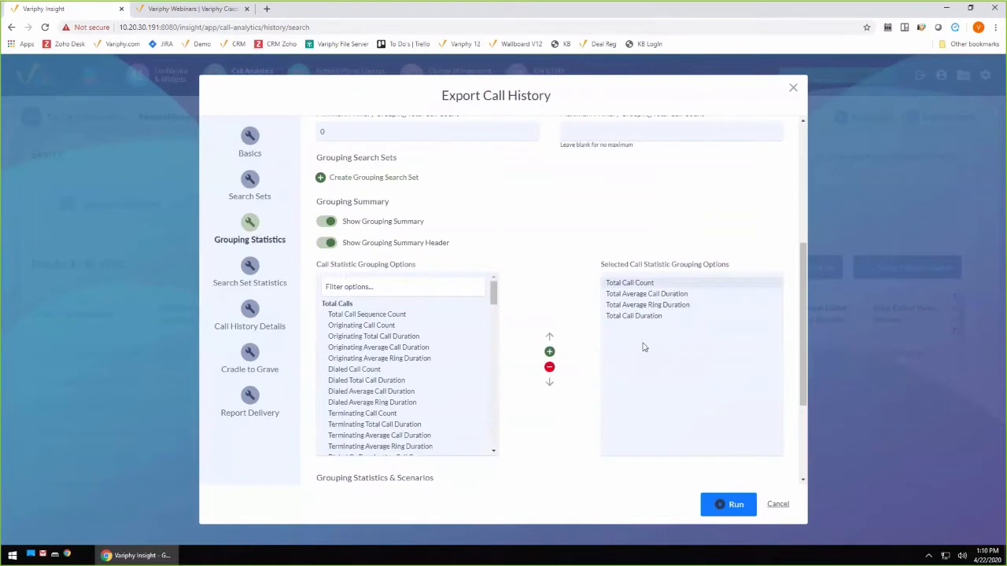
click(632, 317)
drag(494, 298, 498, 346)
click(549, 351)
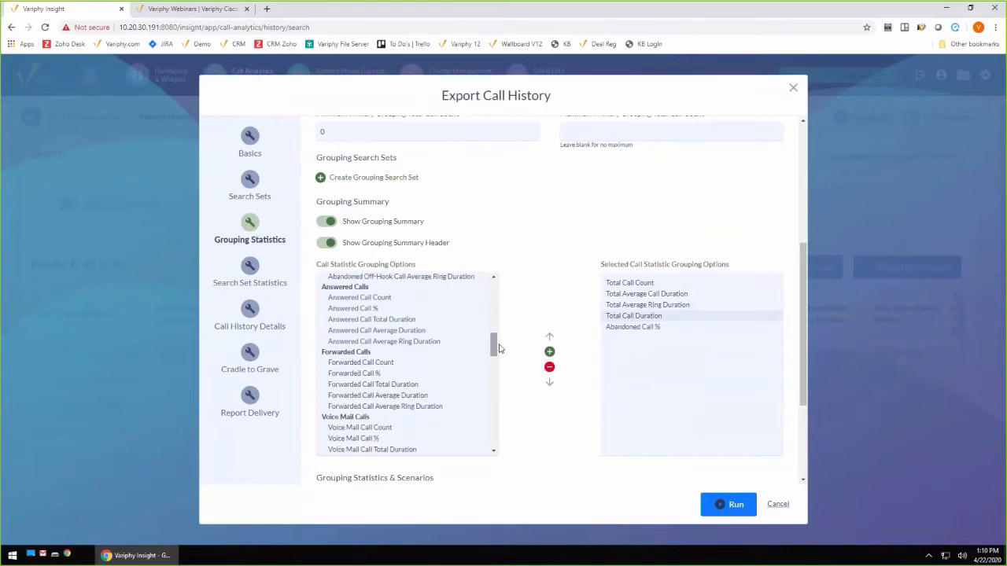
click(373, 439)
click(549, 351)
scroll(579, 341, up, 5)
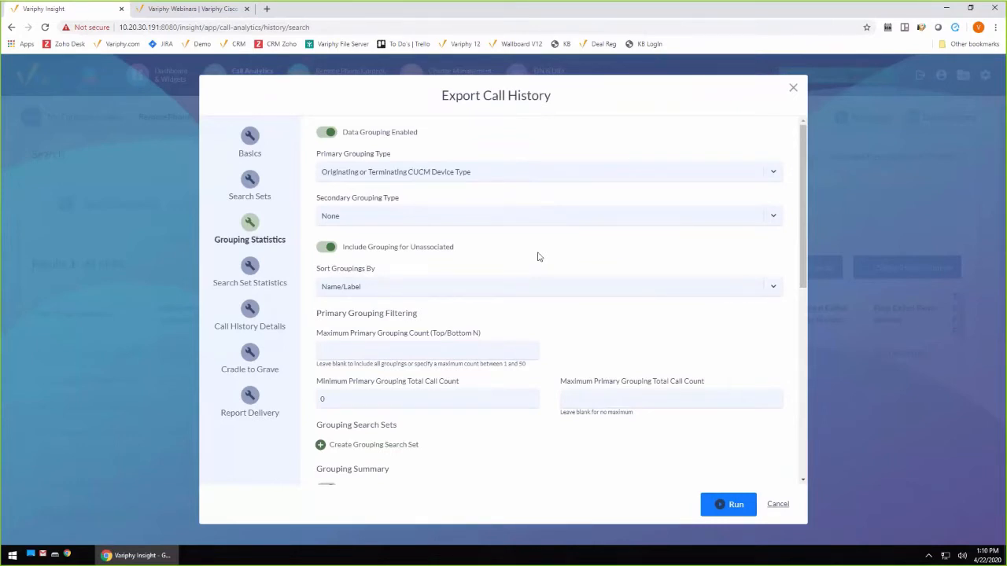
- Set the secondary grouping type to Originating or Terminating Device Name and review the grouping settings
drag(405, 198, 340, 204)
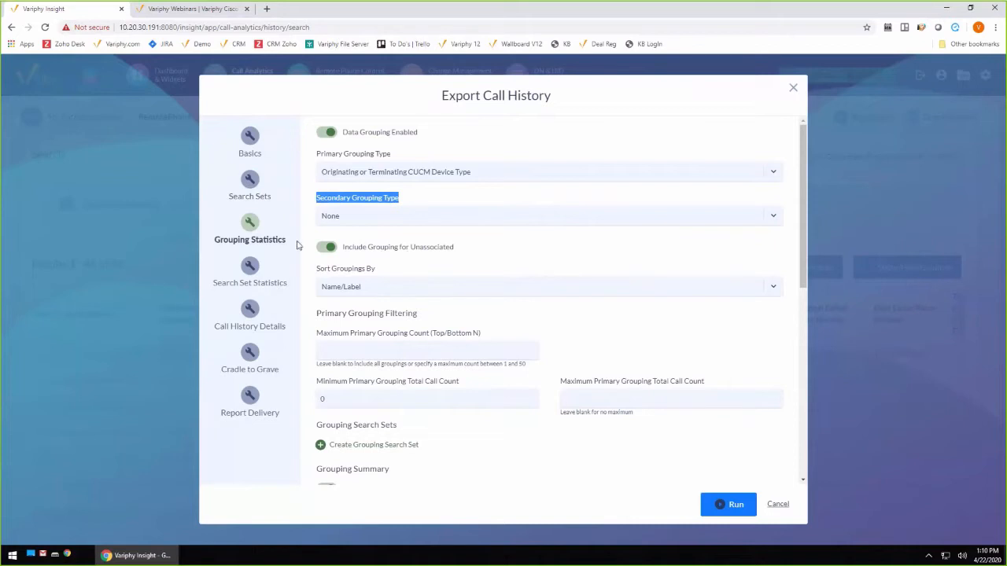
click(248, 189)
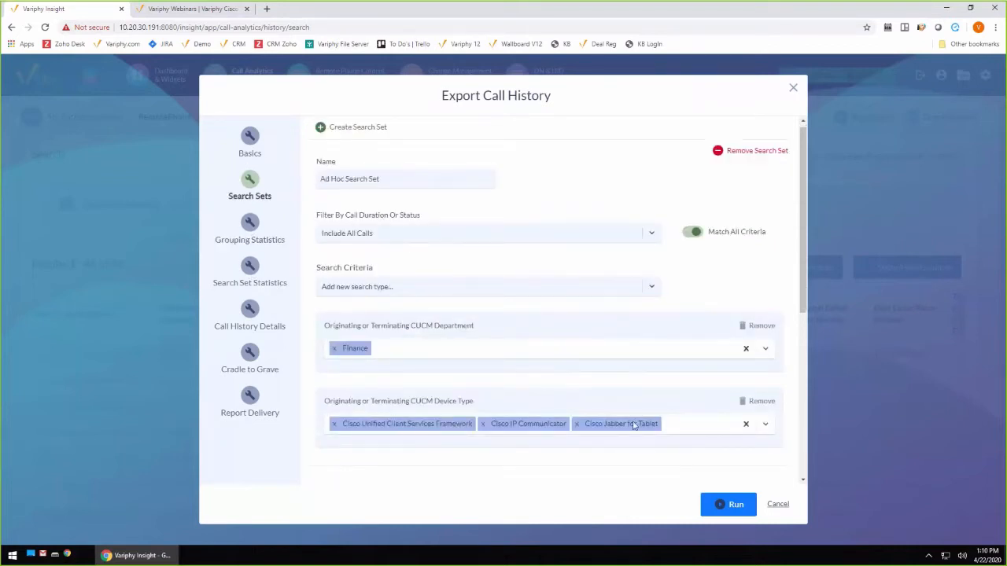
click(268, 236)
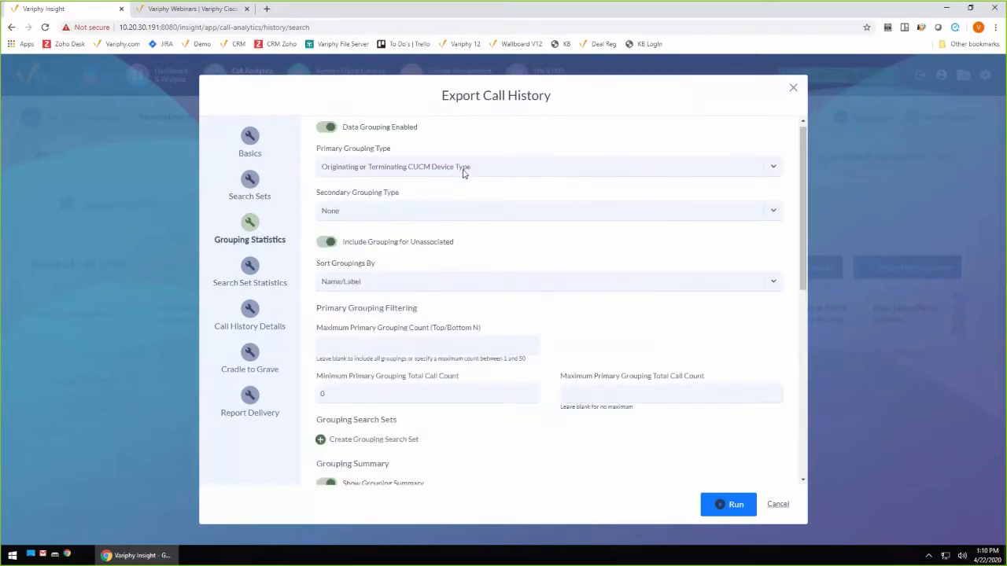
click(441, 213)
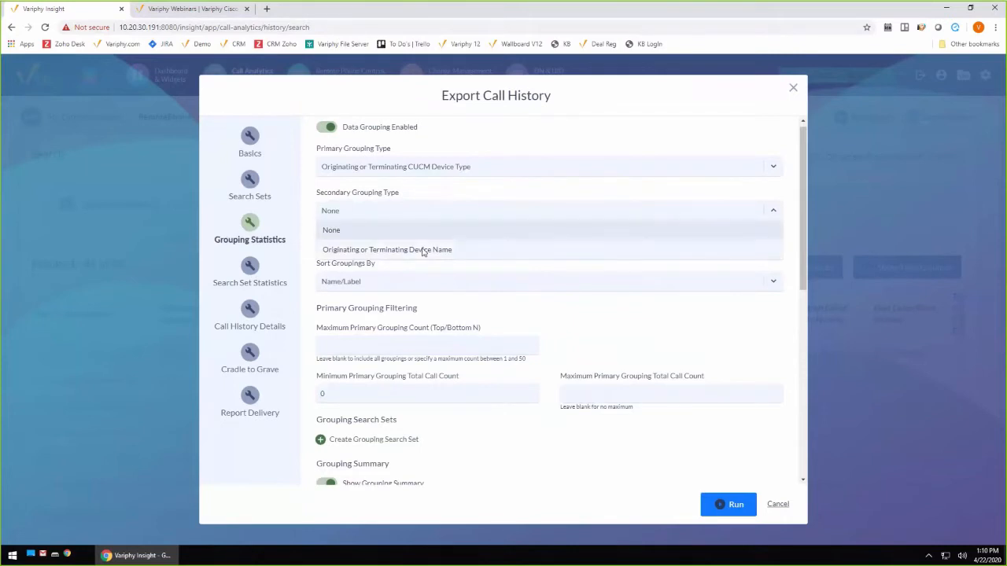
click(422, 248)
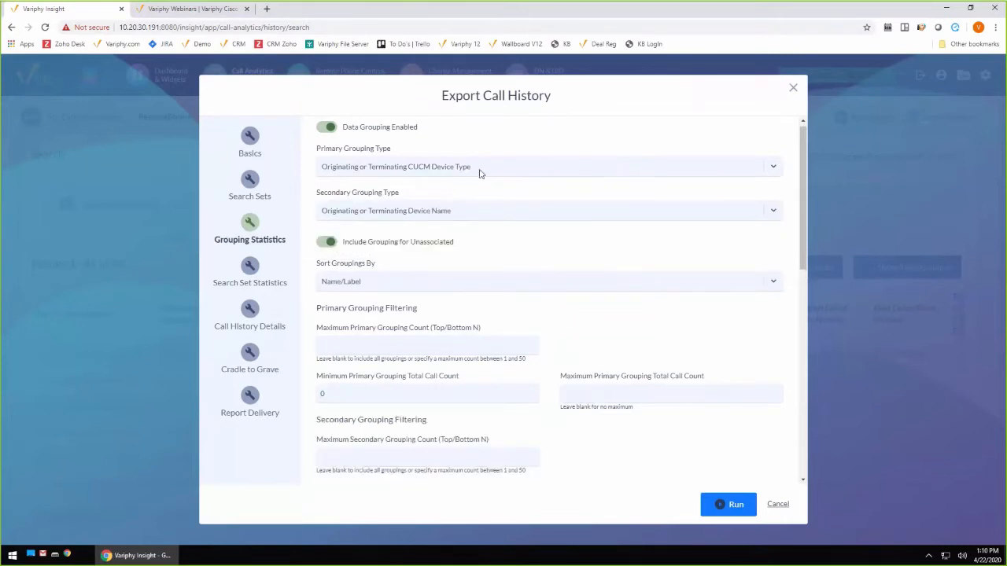
scroll(495, 254, down, 2)
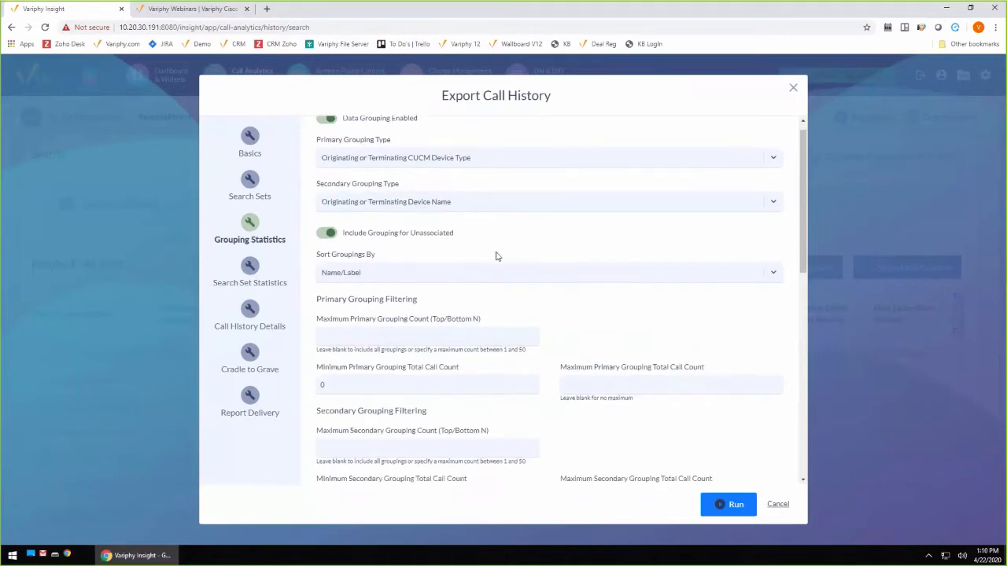
scroll(503, 255, down, 2)
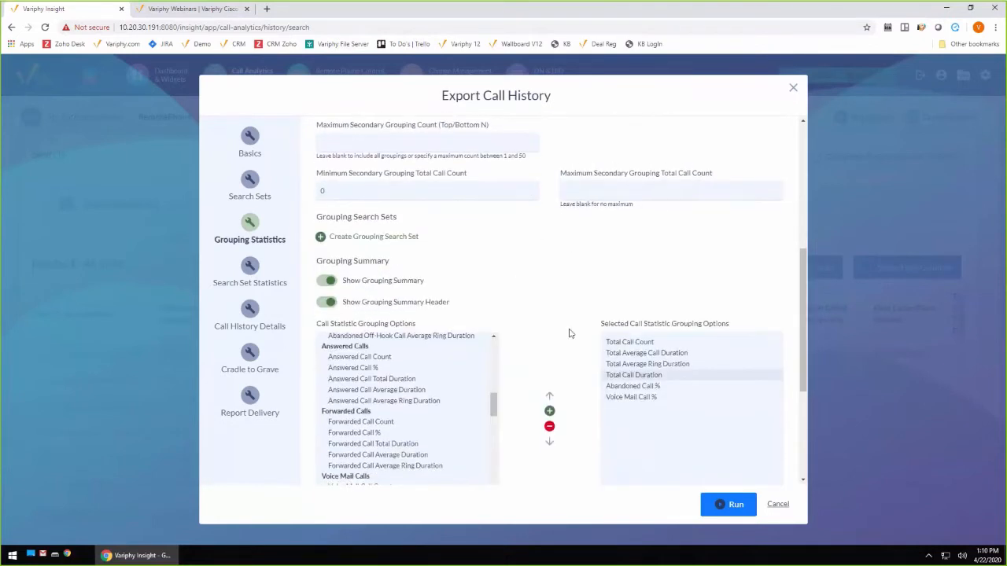
scroll(552, 284, up, 6)
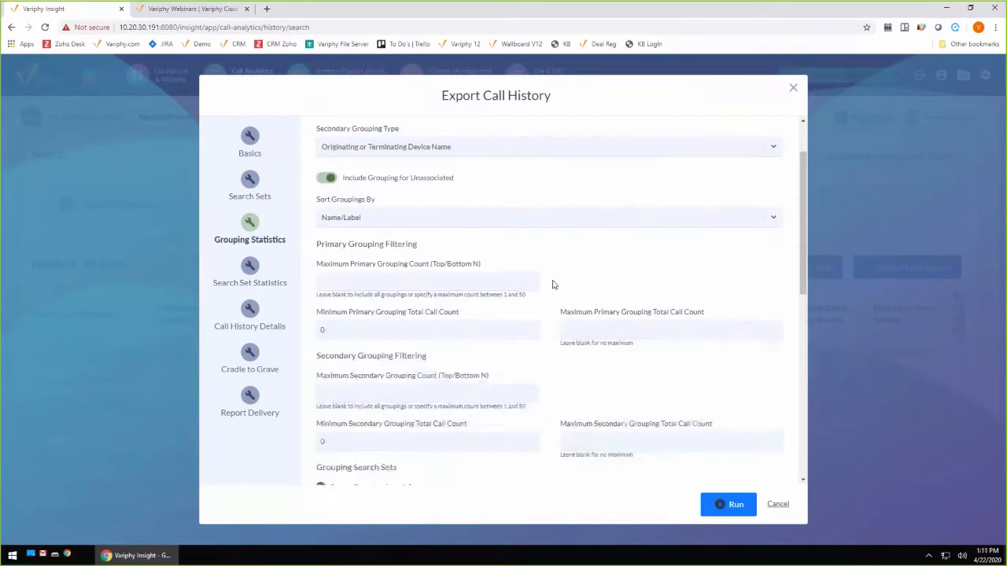
drag(400, 198, 317, 201)
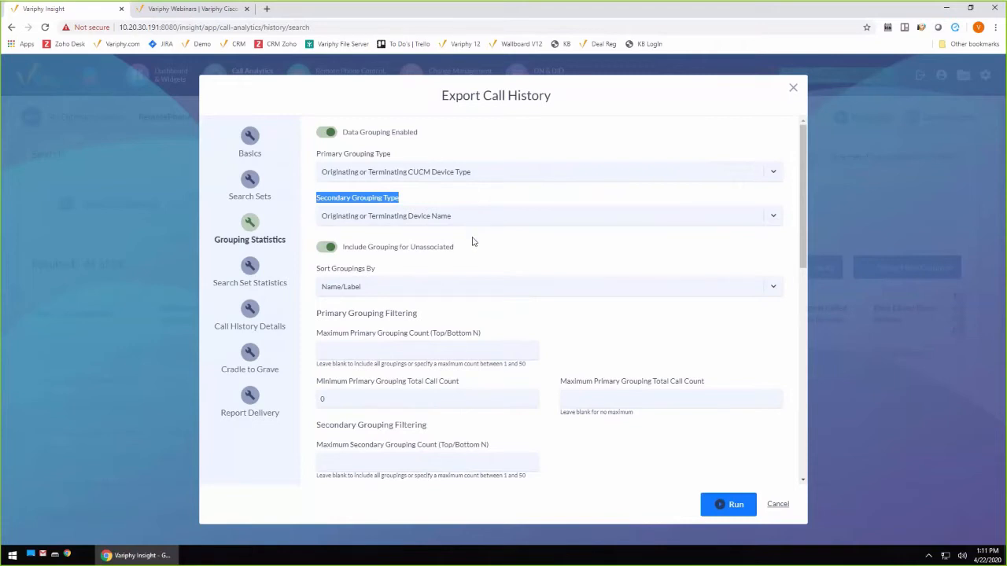
- Disable all Cradle to Grave options and run the call history export
click(249, 397)
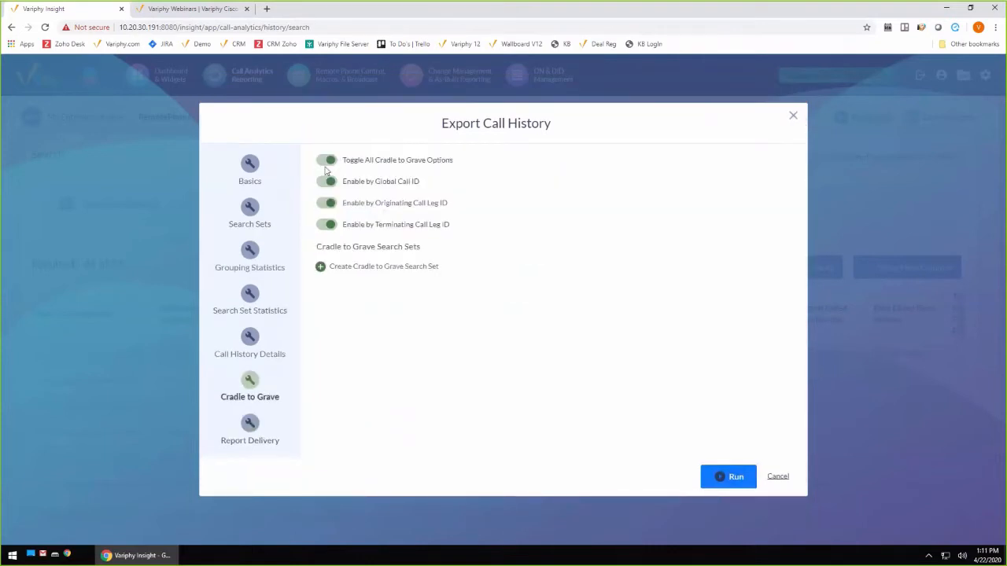
click(326, 163)
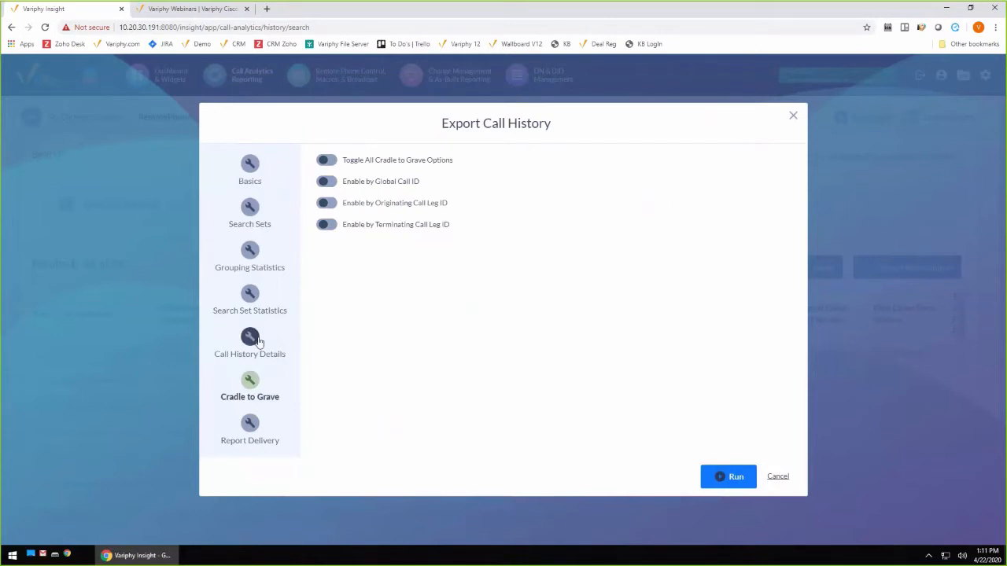
click(728, 476)
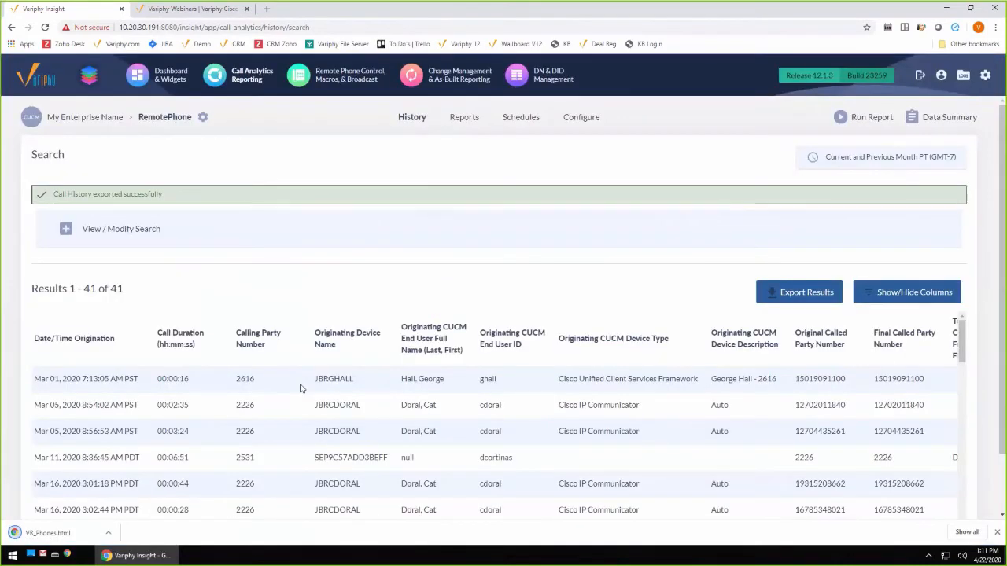
- Open the exported VR_Phones.html report, enlarge it, and review the Search Criteria Summary with its Finance criterion and total call count
click(86, 533)
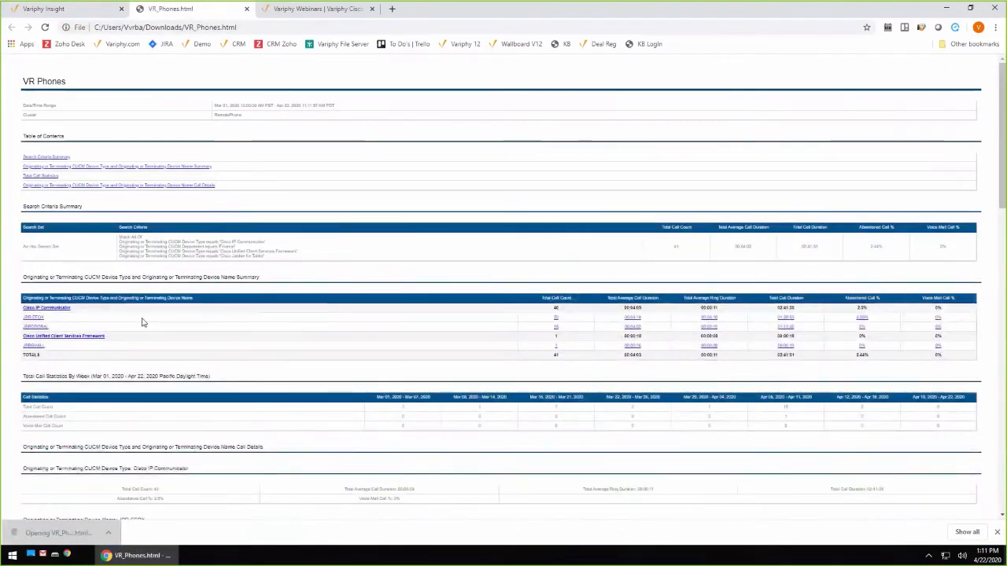
scroll(423, 317, up, 2)
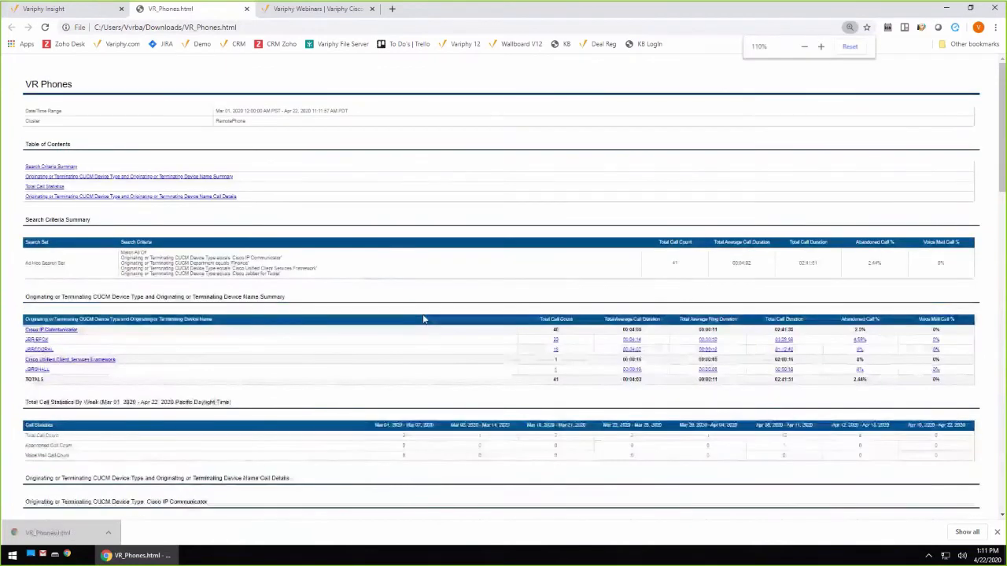
scroll(422, 319, up, 1)
scroll(422, 315, down, 1)
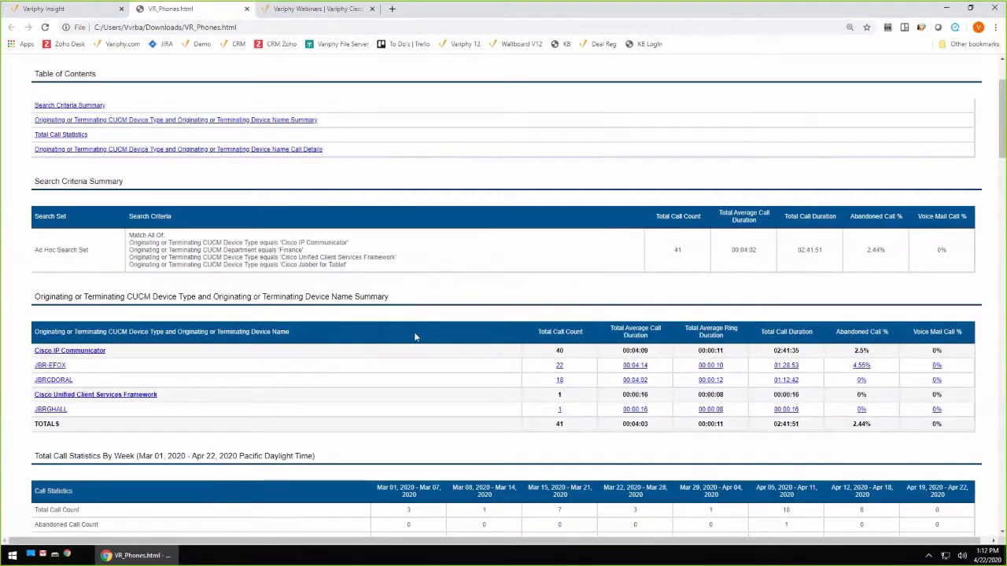
drag(34, 250, 88, 250)
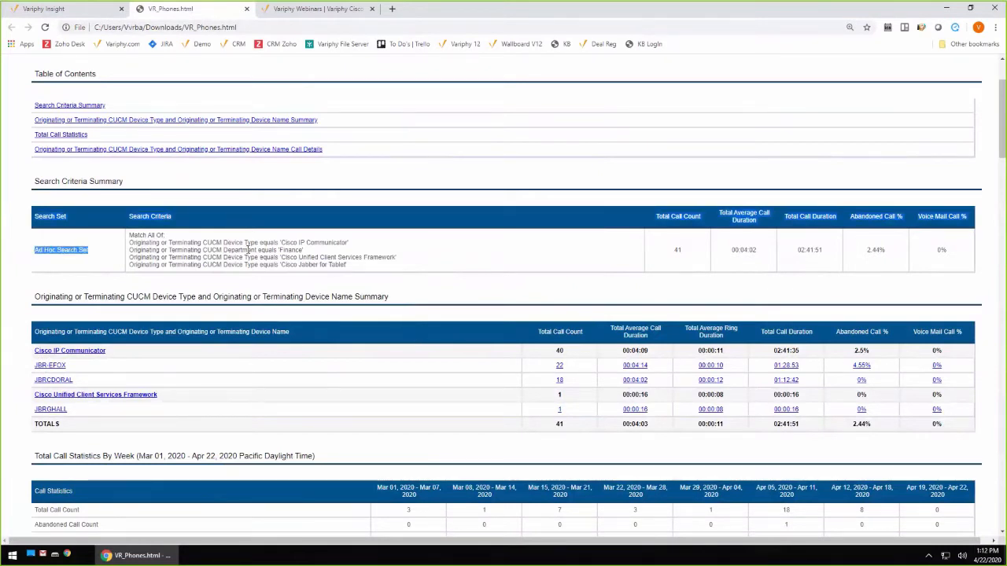
mouse_move(249, 243)
mouse_down()
mouse_move(354, 262)
mouse_move(247, 250)
mouse_up()
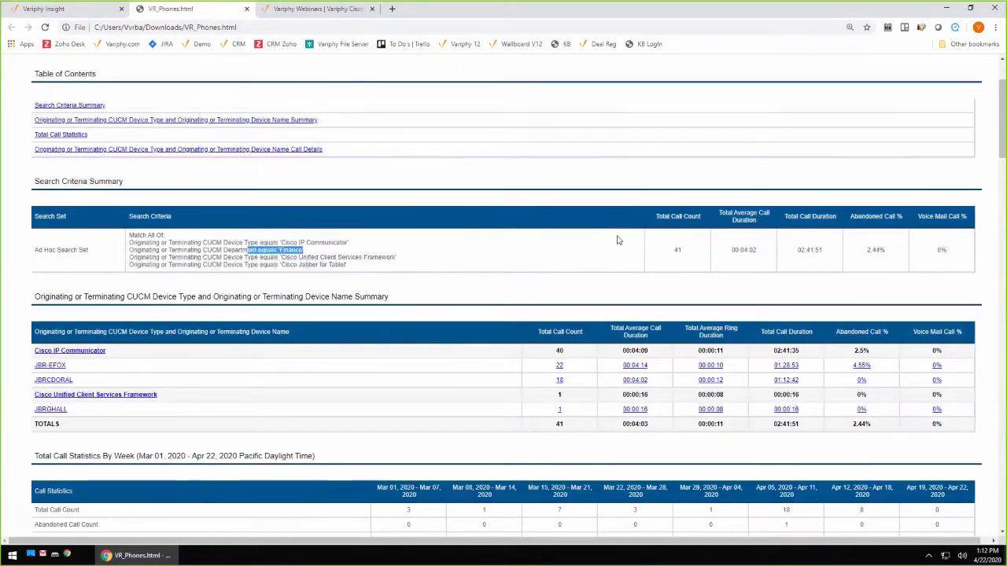
double_click(676, 250)
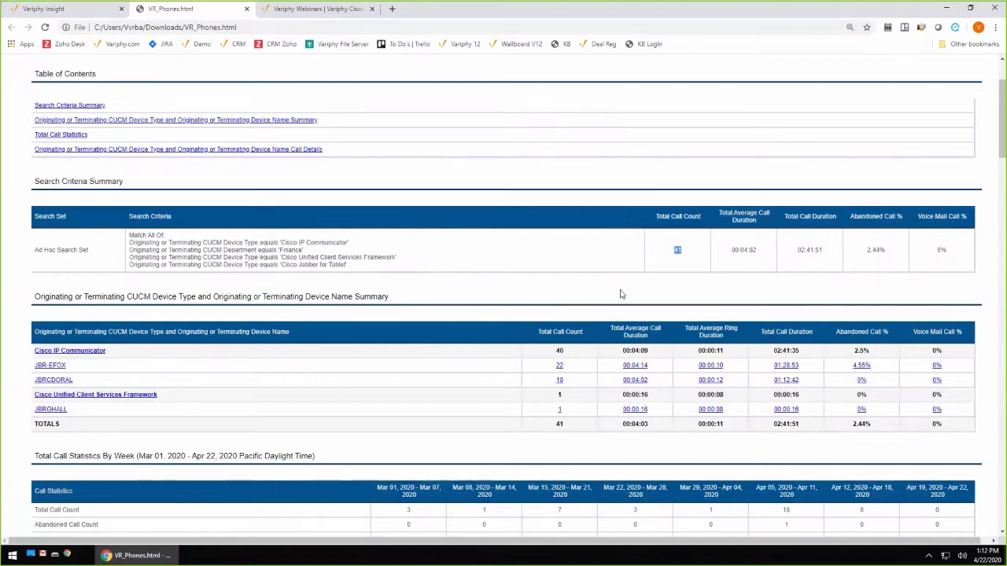
scroll(623, 295, down, 2)
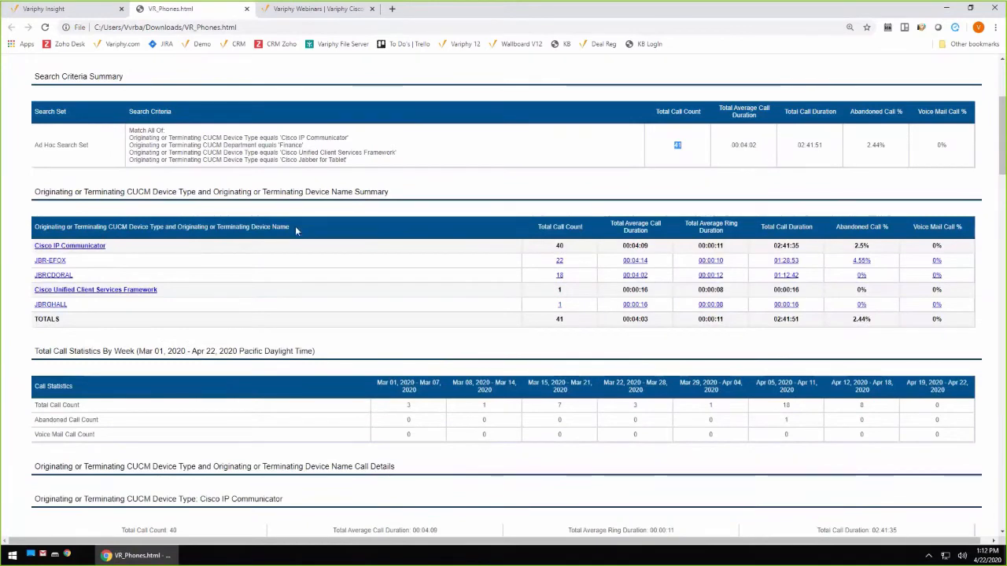
- Check the primary and secondary grouping types in the call history export settings, and return to the VR Phones report
click(76, 9)
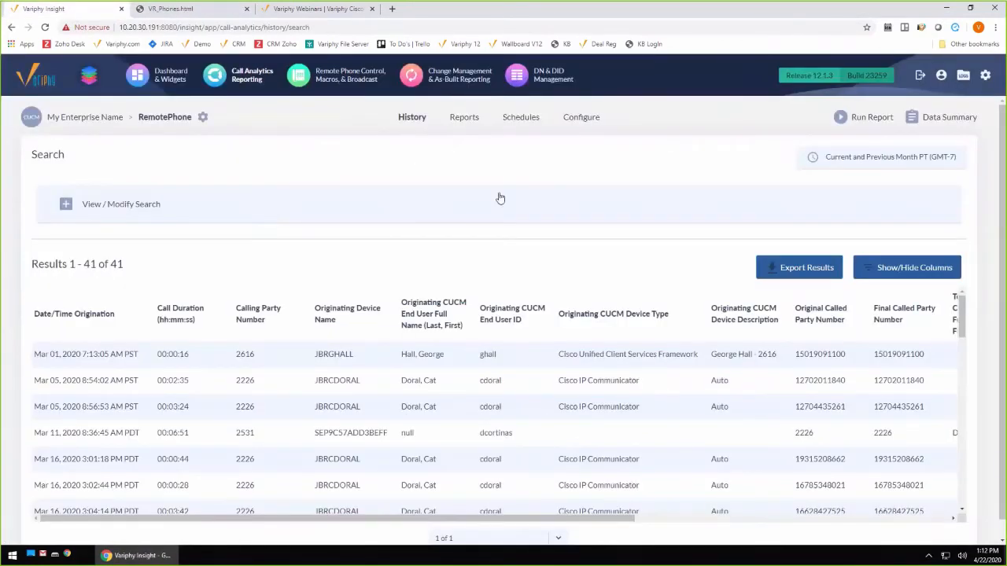
click(762, 268)
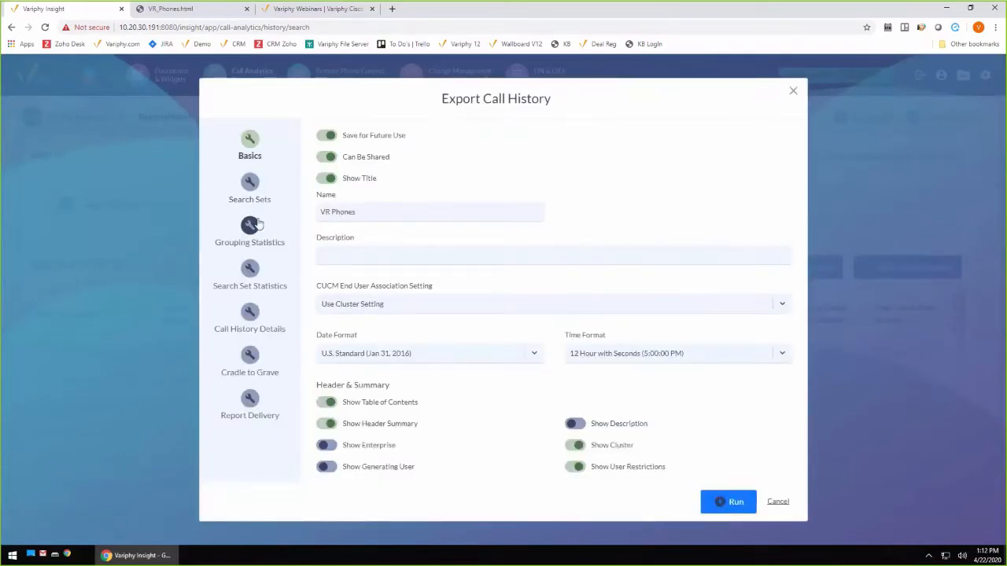
click(250, 228)
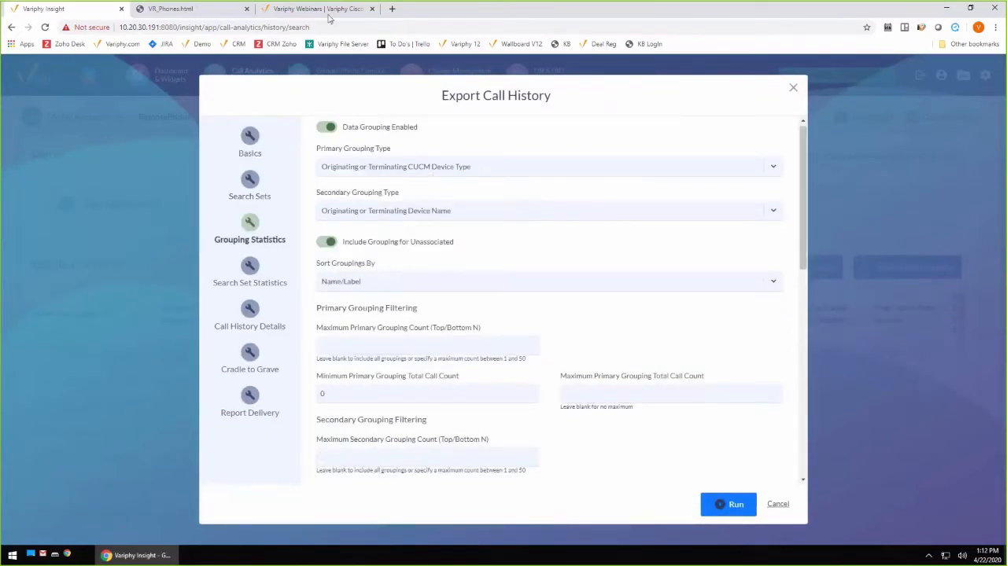
click(181, 9)
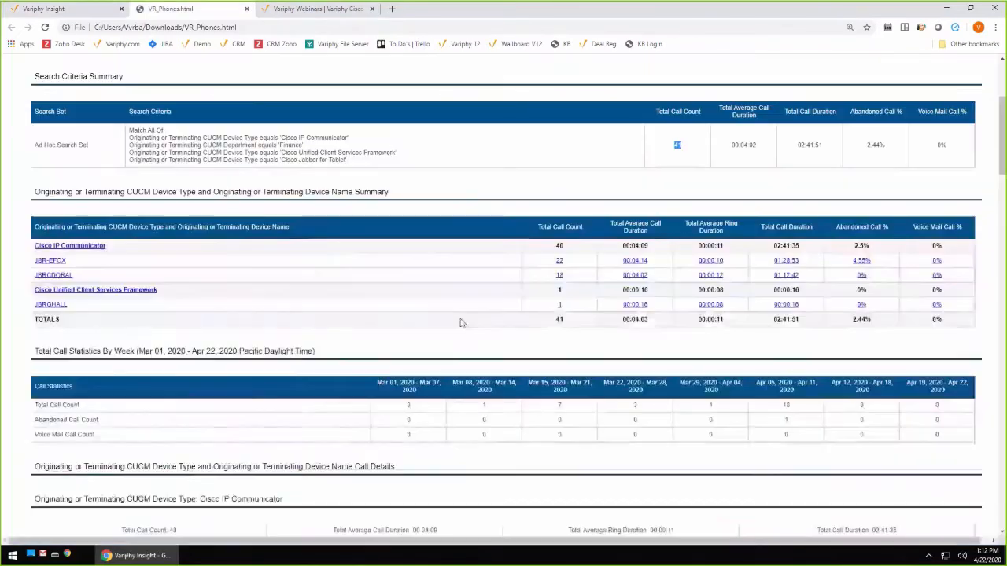
- Examine the report's grouping summary, comparing the Cisco IP Communicator and Cisco Unified Client Services Framework groups and their devices
drag(113, 246, 31, 245)
click(115, 248)
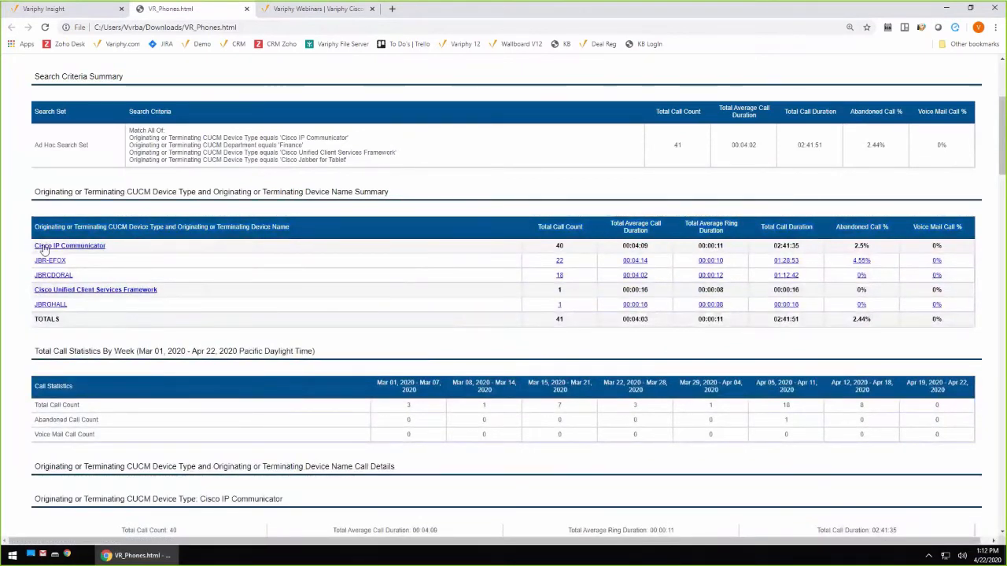
double_click(559, 246)
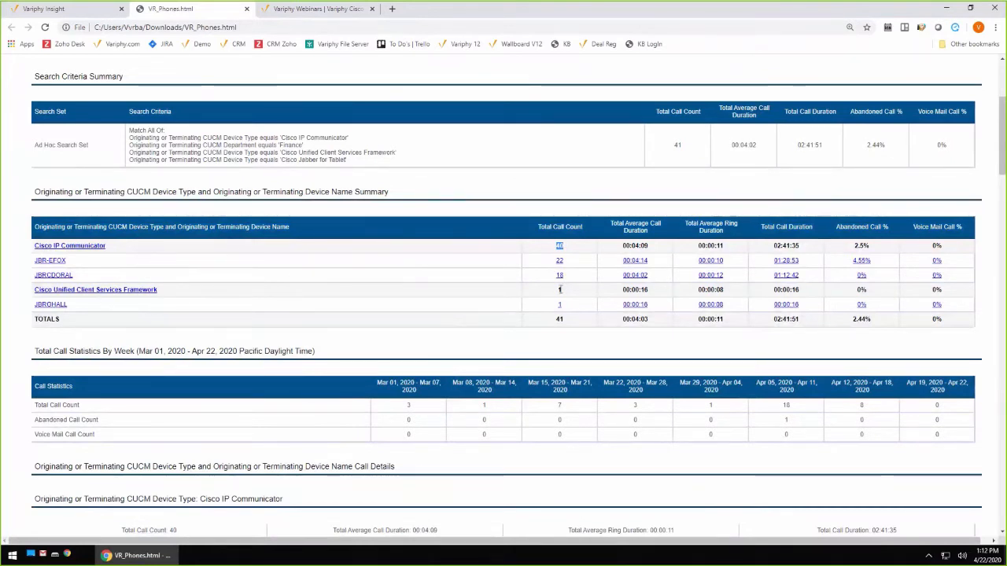
drag(238, 294, 25, 294)
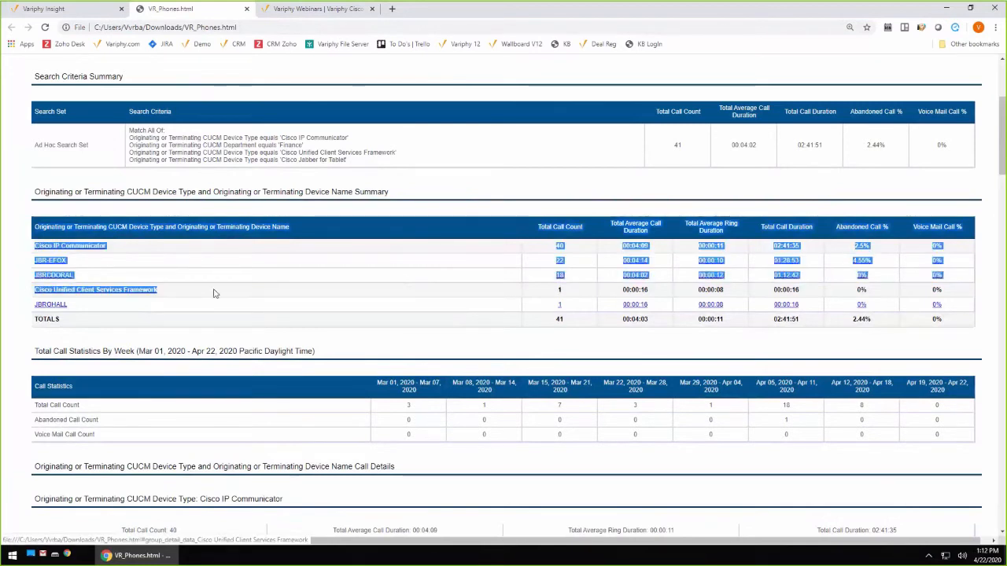
click(212, 295)
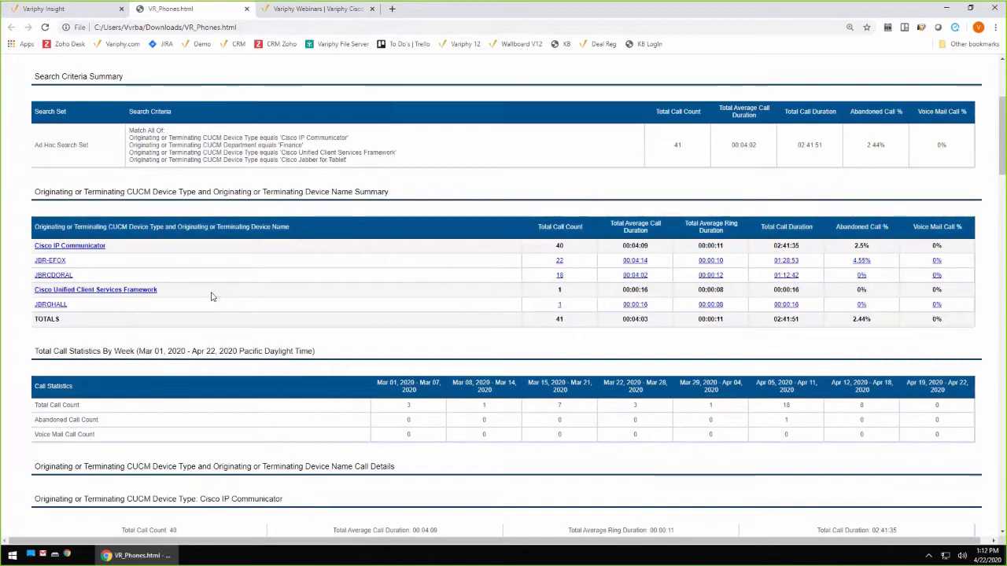
drag(163, 292, 29, 295)
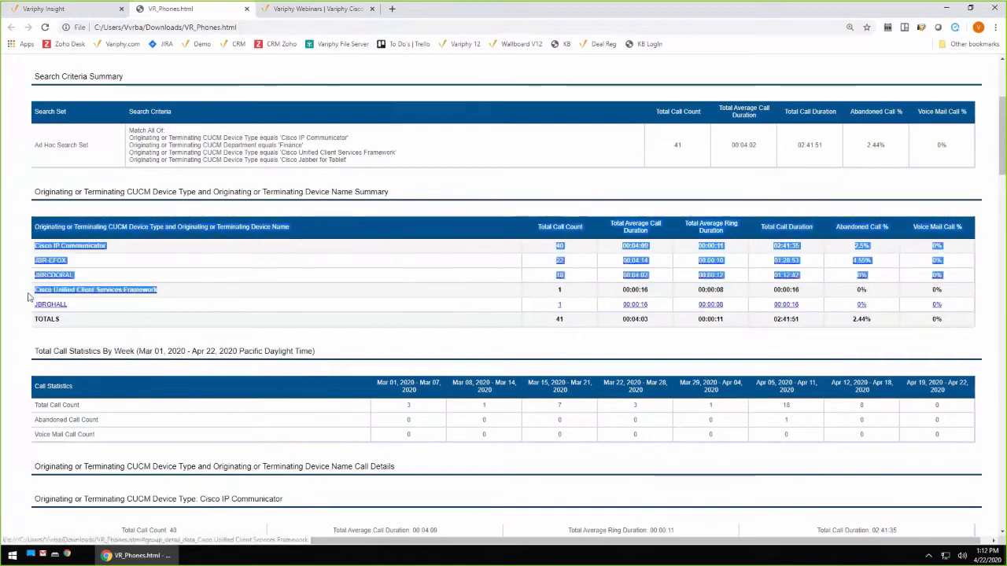
click(175, 250)
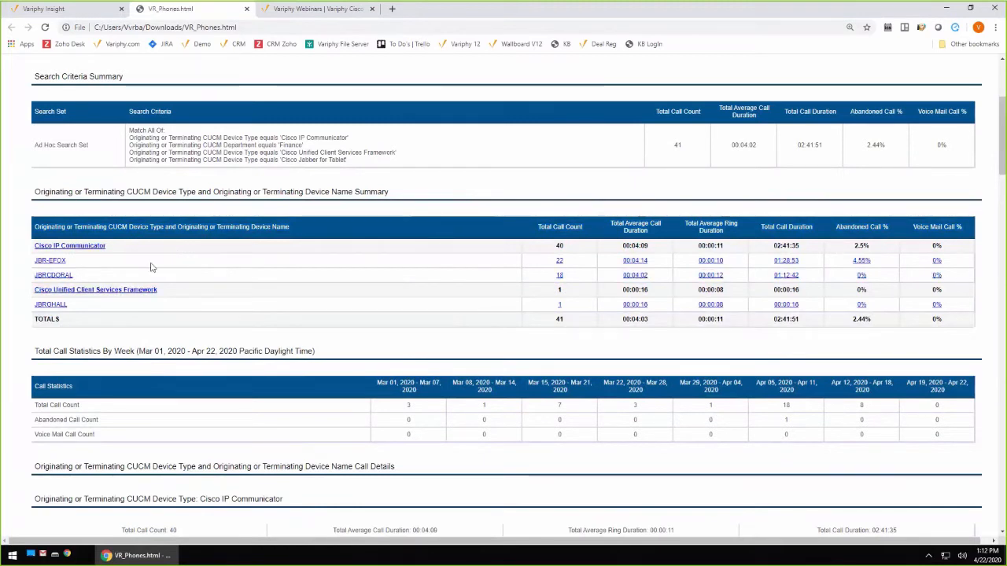
drag(88, 263, 30, 263)
click(105, 263)
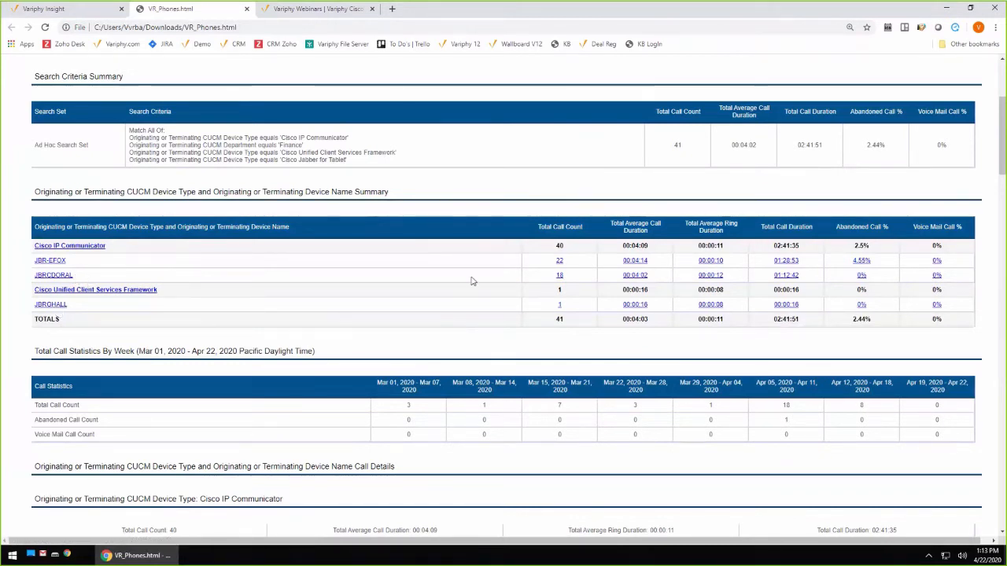
- Drill into the call details of the first Cisco IP Communicator device, and return to the weekly call statistics
click(560, 263)
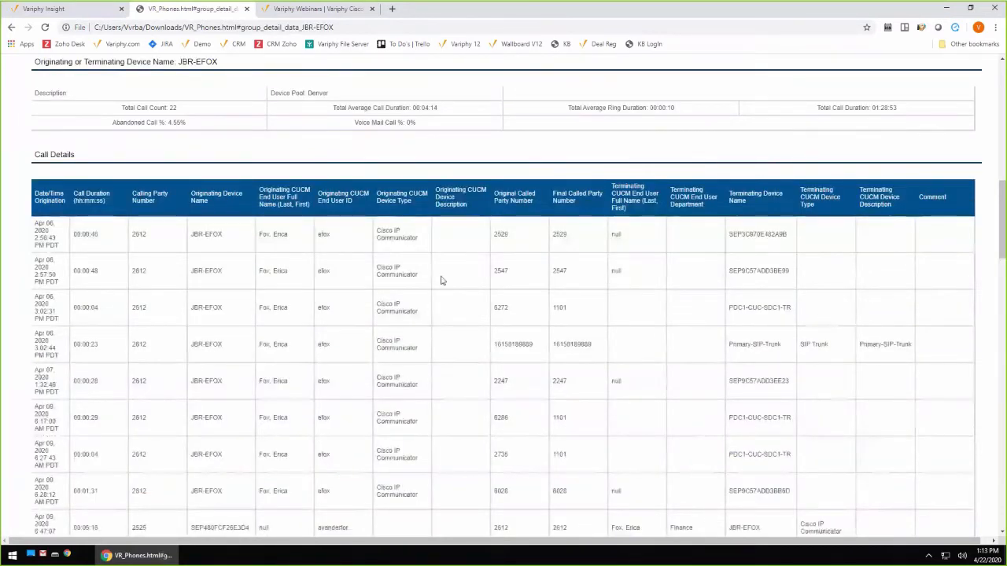
scroll(498, 342, down, 1)
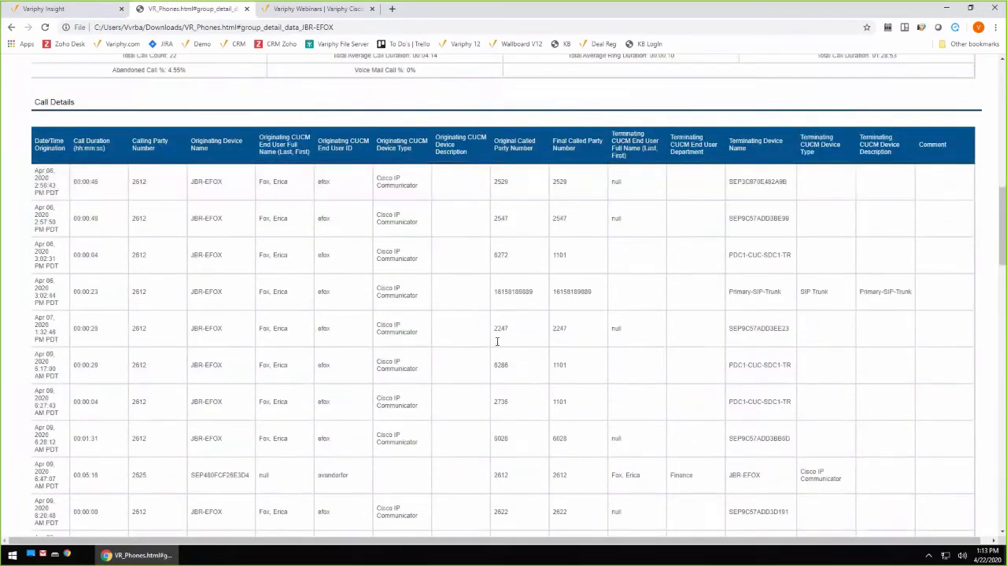
scroll(499, 342, up, 1)
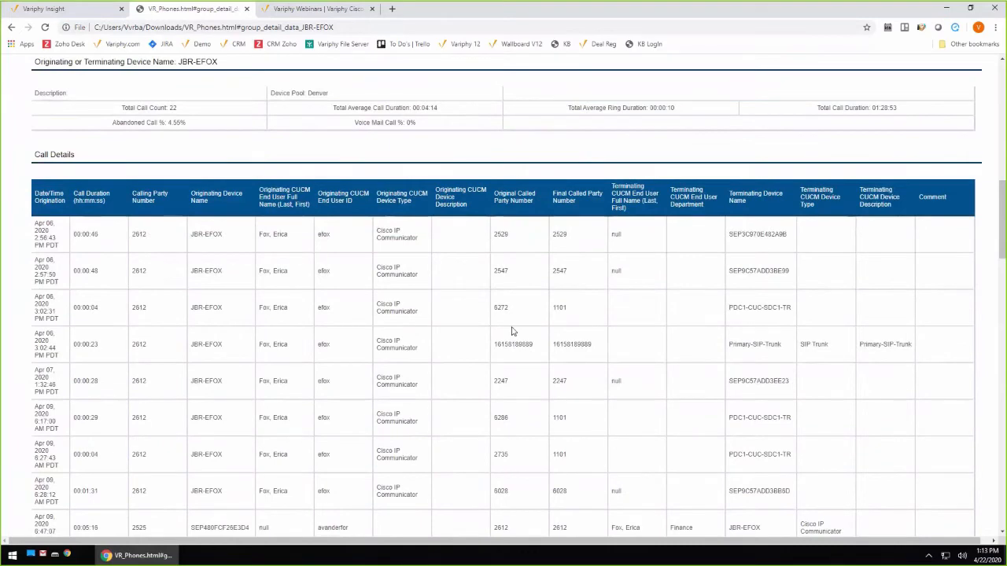
scroll(512, 332, up, 3)
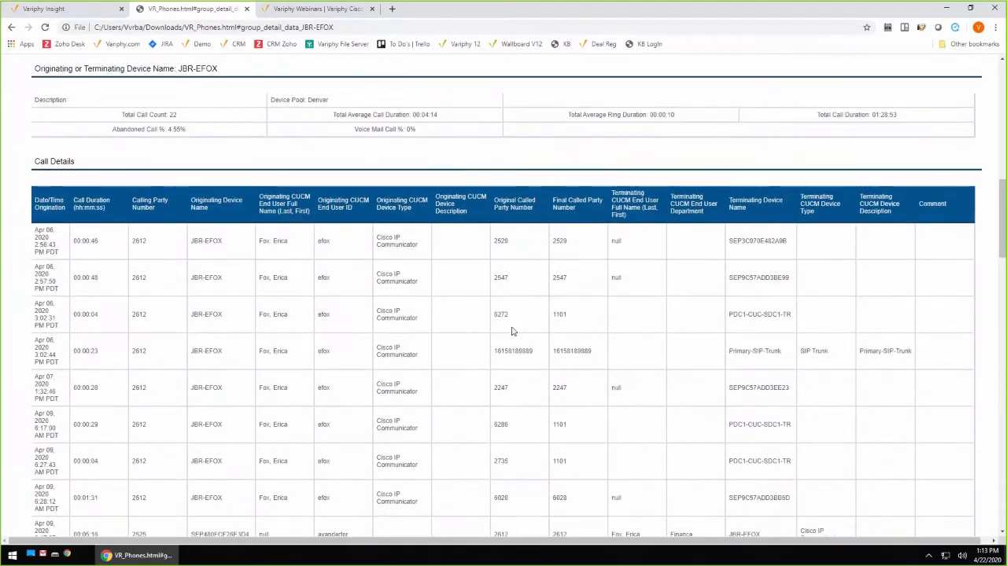
scroll(512, 331, up, 2)
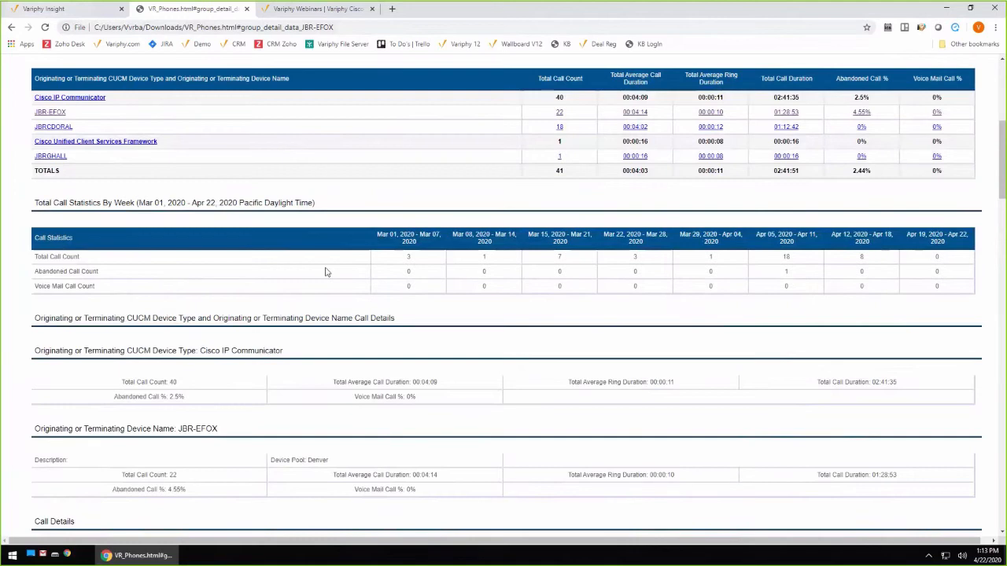
- Review the export's search set criteria and the available CUCM device types, and close the export settings without running
click(97, 14)
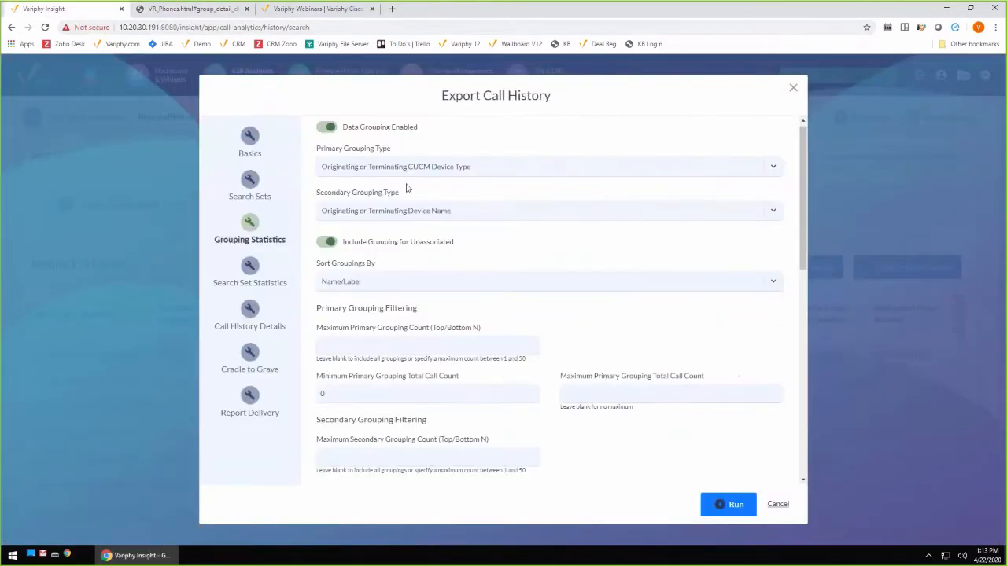
click(254, 184)
scroll(551, 331, down, 2)
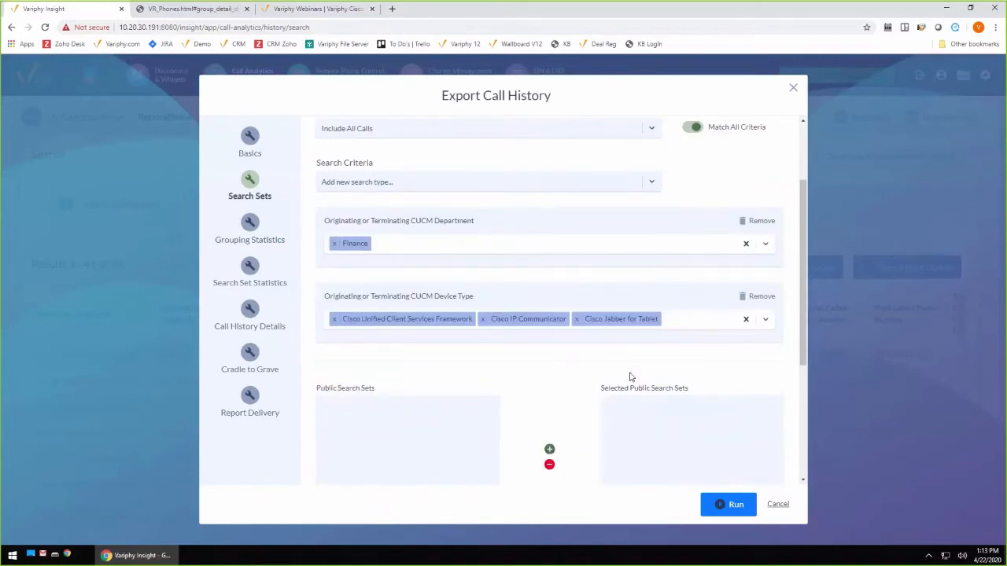
click(690, 325)
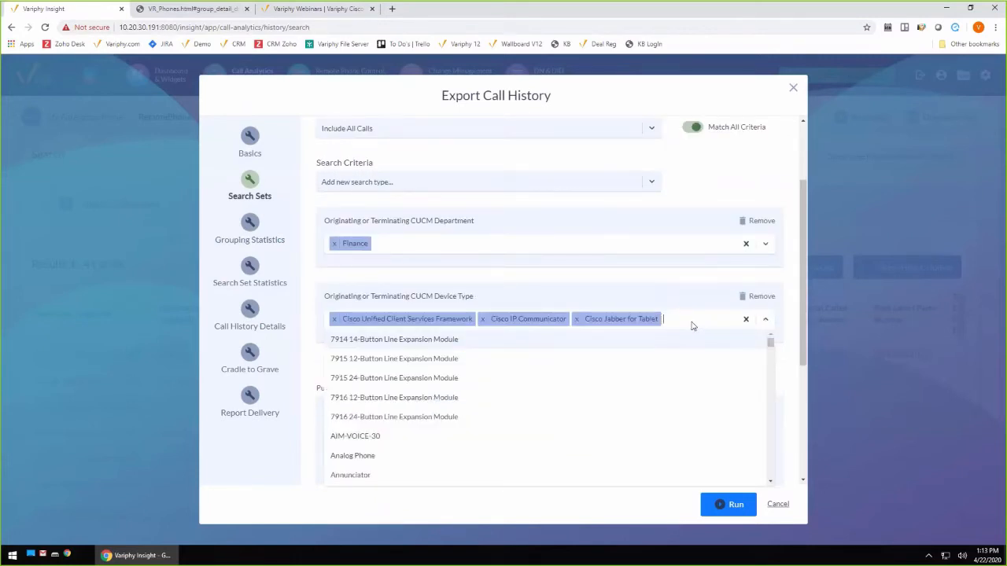
click(696, 302)
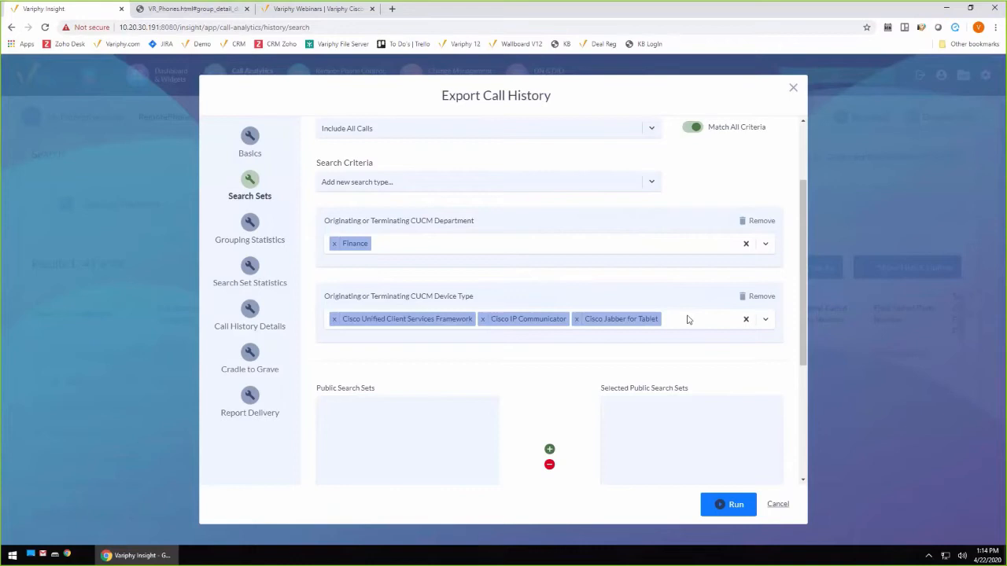
click(777, 504)
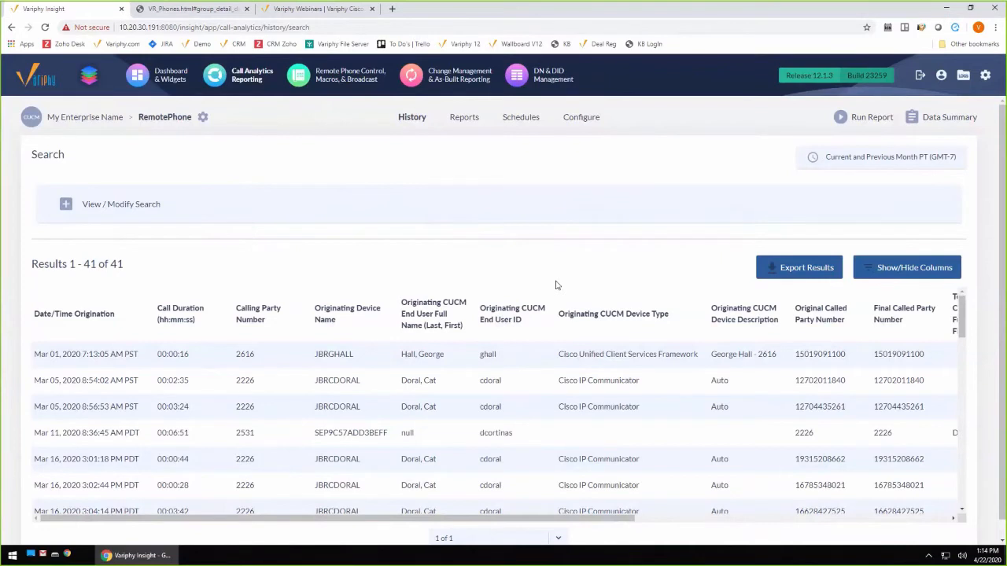
- Reopen the call history search criteria and remove the Originating or Terminating CUCM Device Type and Department criteria
click(67, 205)
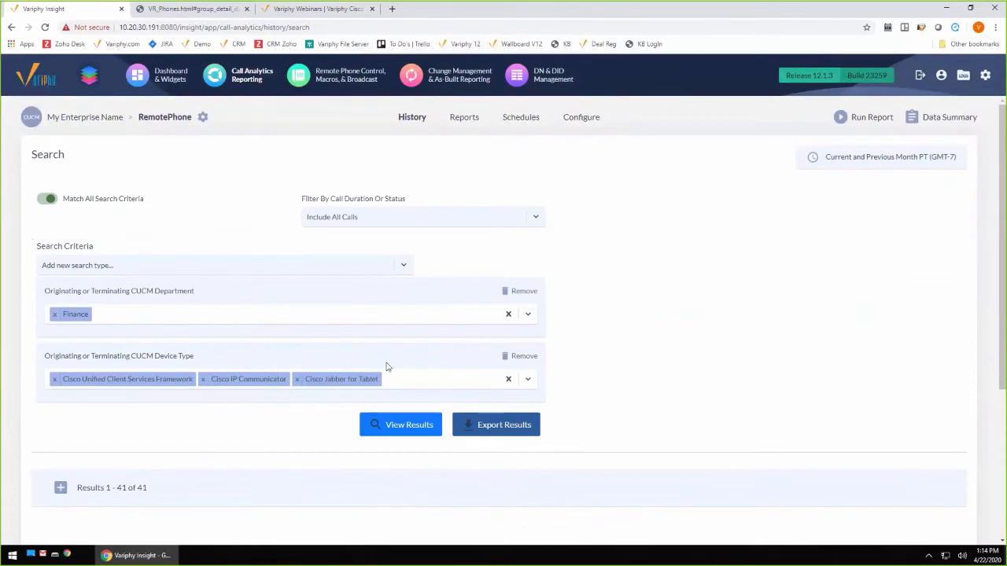
click(521, 356)
click(521, 291)
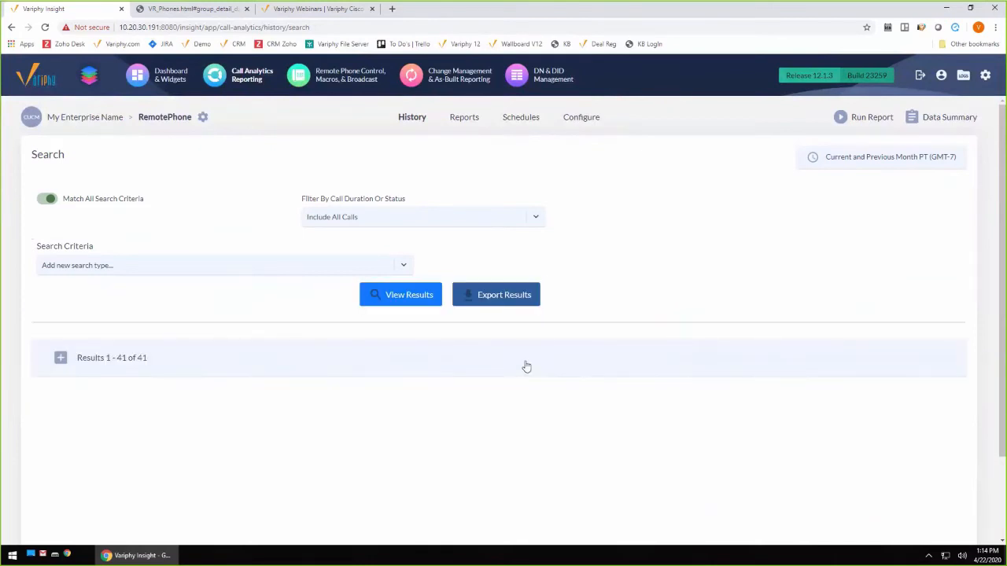
- Add the Comment field as a search criterion to the call history search
click(244, 272)
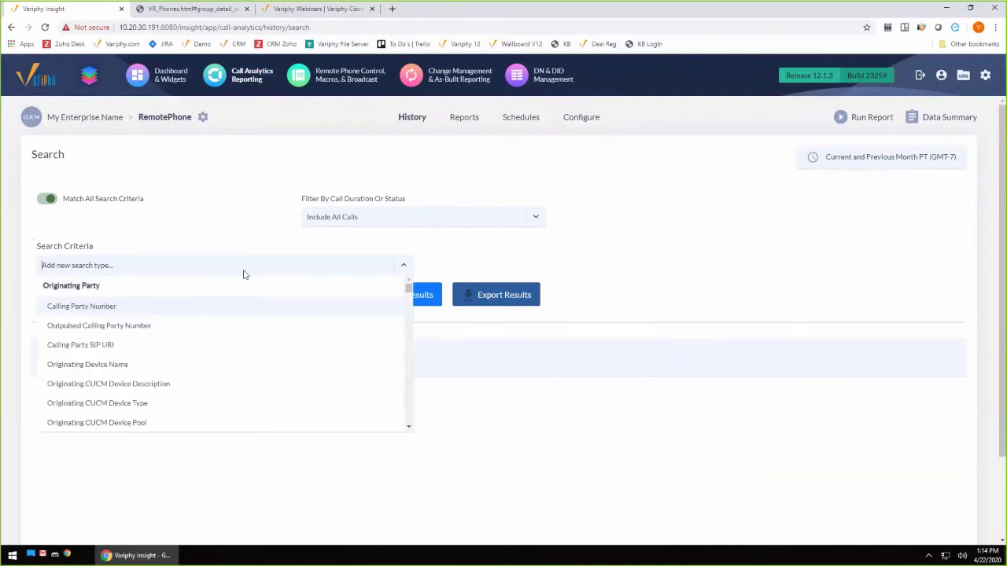
text(typ)
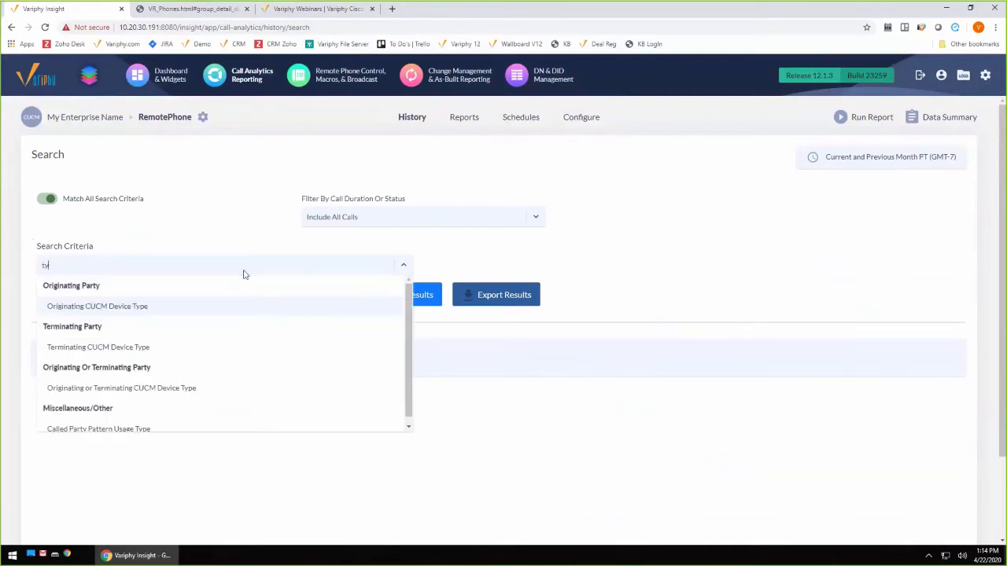
key(BackSpace)
key(BackSpace)
key(BackSpace)
text(coimmen)
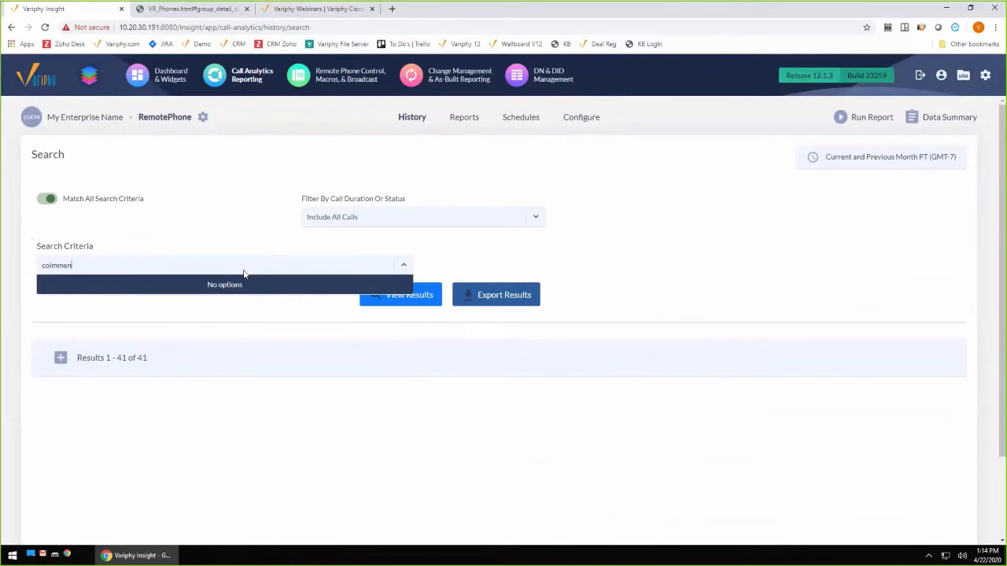
key(BackSpace)
key(BackSpace)
key(BackSpace)
key(BackSpace)
key(BackSpace)
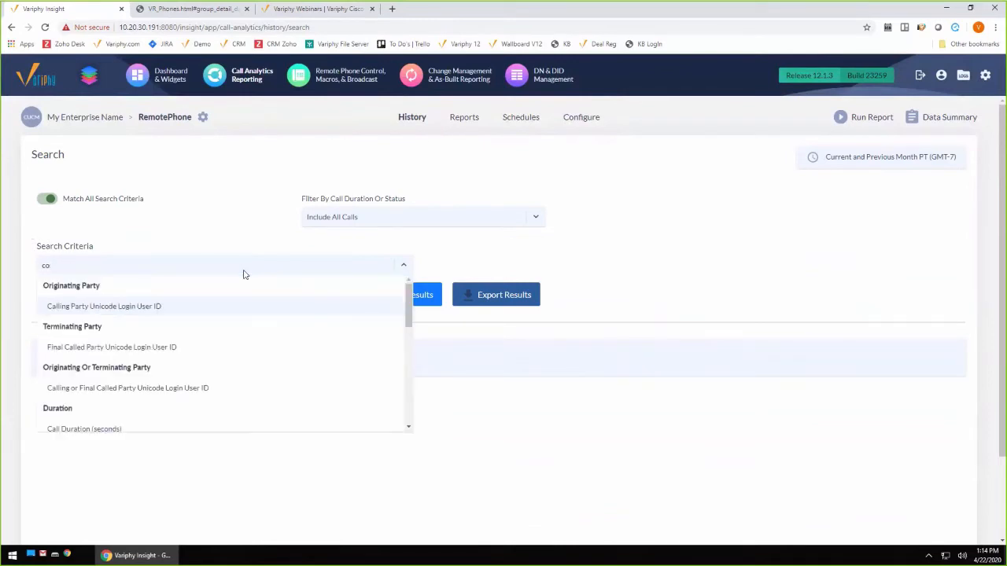
text(mment)
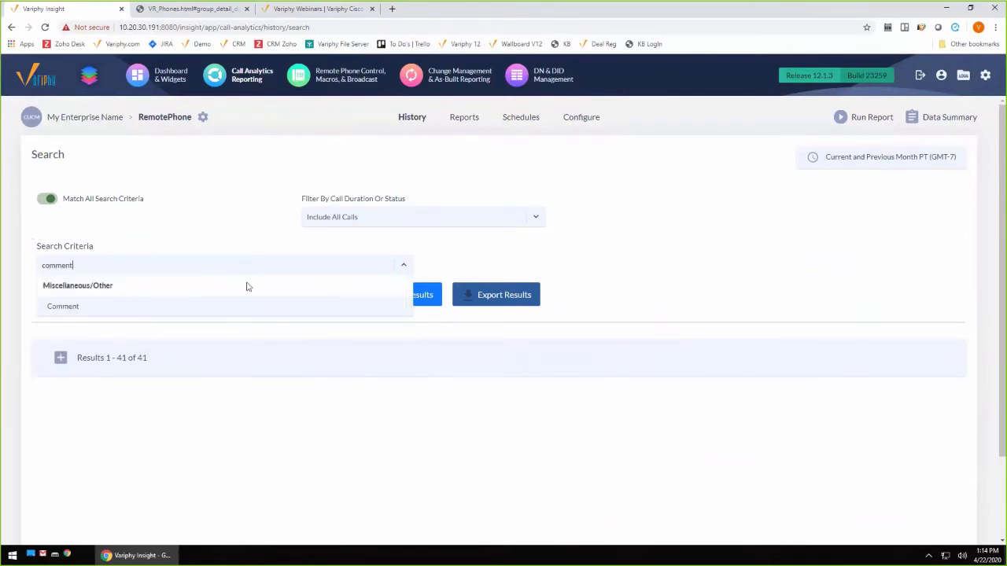
click(225, 308)
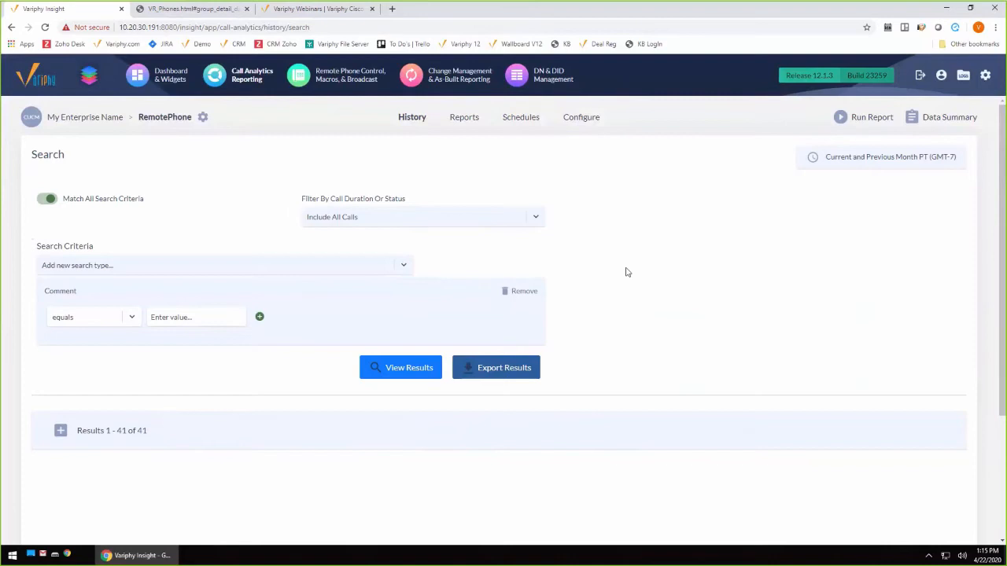
- Set the Comment value to Conf and run the search with the equals condition
click(209, 319)
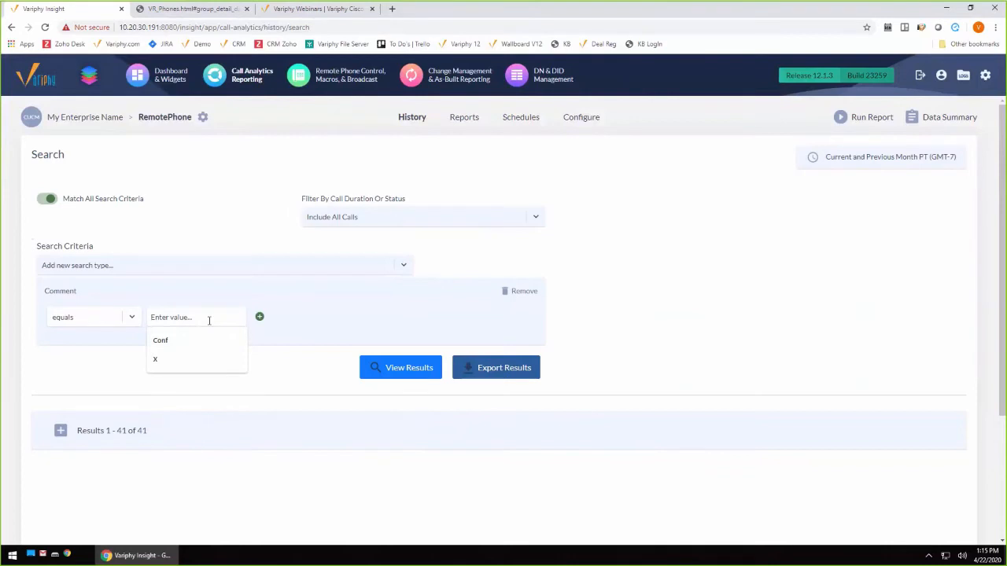
click(162, 341)
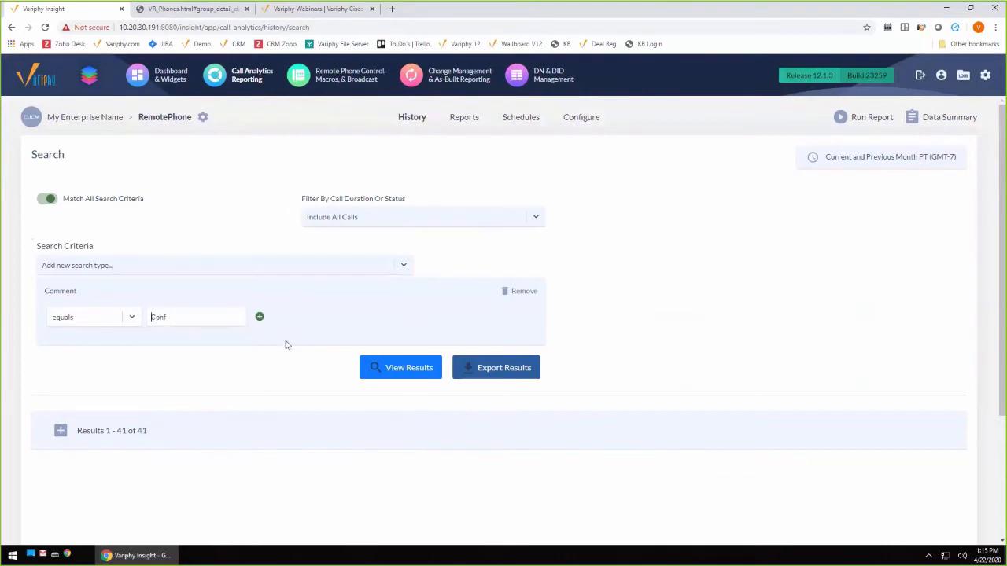
click(394, 368)
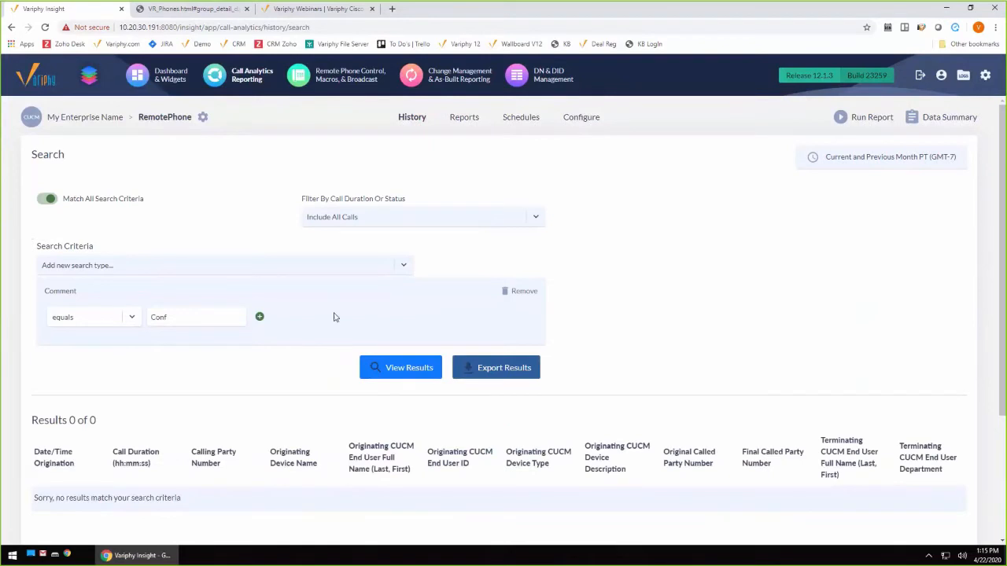
- Change the Comment condition to starts with and rerun the search
click(132, 318)
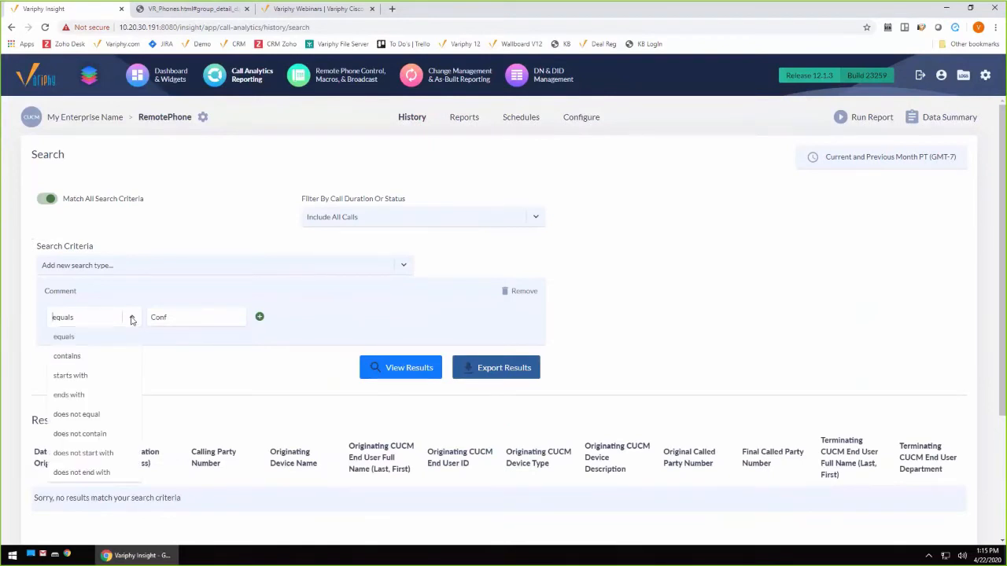
click(71, 376)
click(370, 368)
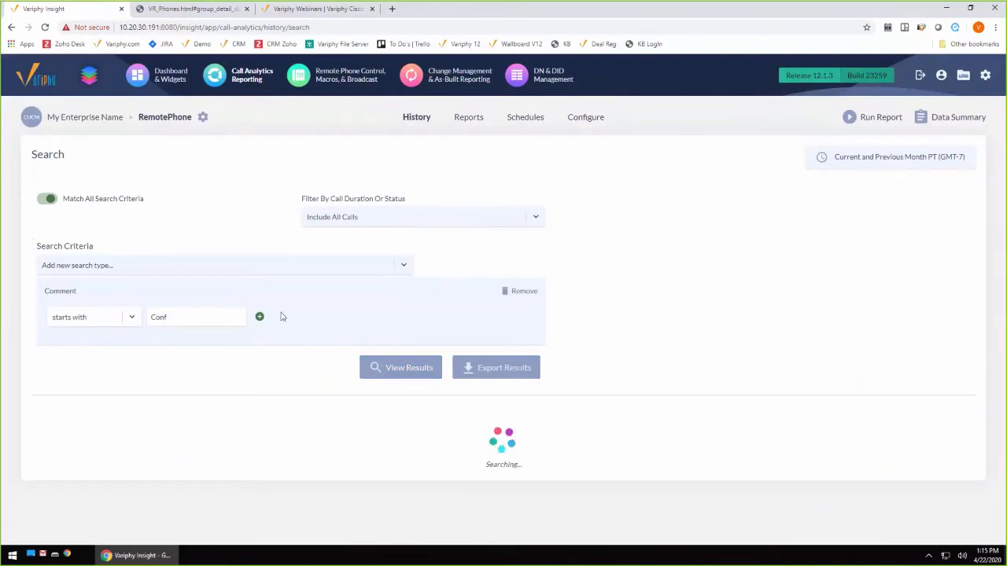
drag(148, 319, 370, 322)
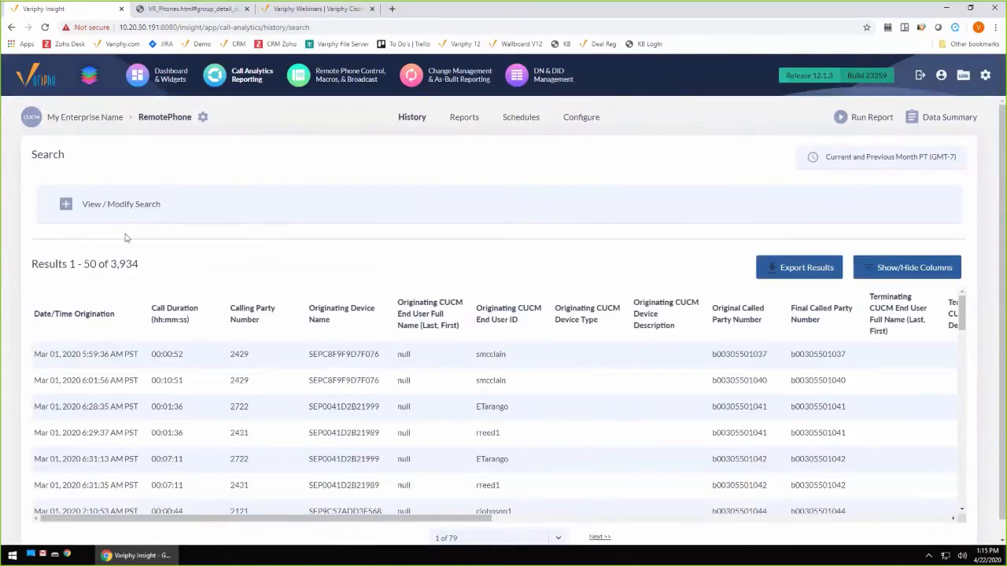
- Reopen the search criteria and add an Originating or Terminating CUCM Department criterion set to finance
click(66, 204)
click(219, 268)
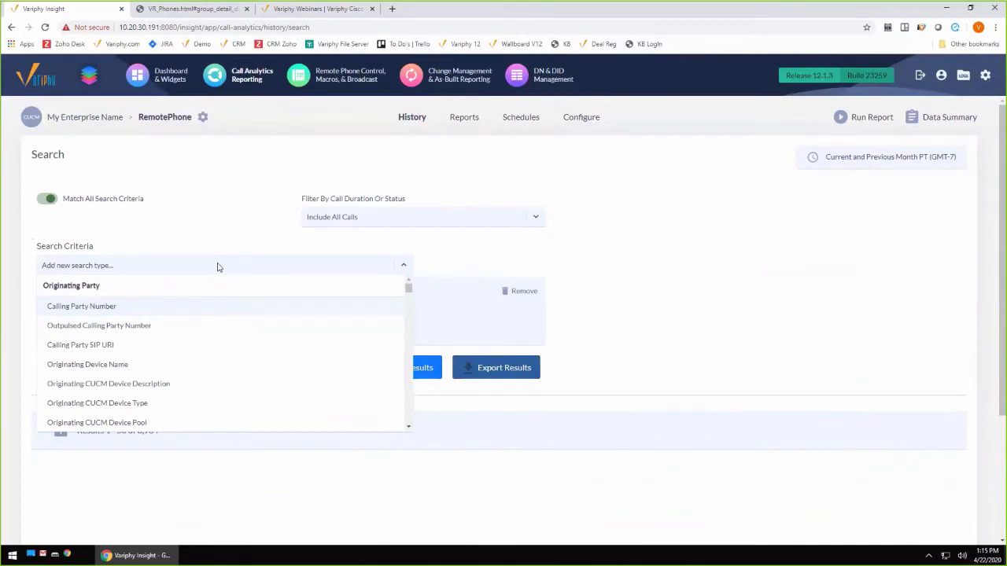
text(depart)
scroll(209, 349, down, 2)
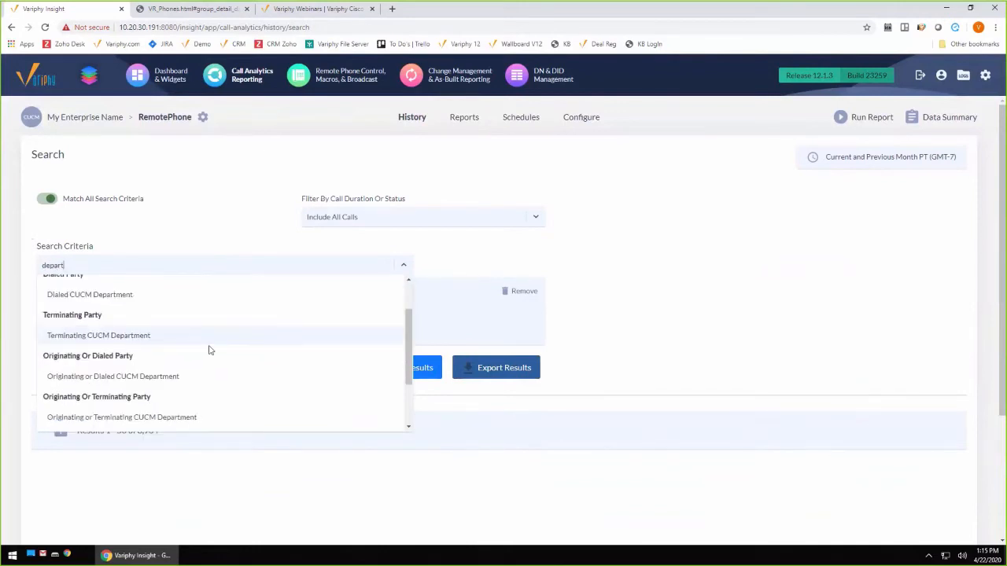
click(102, 416)
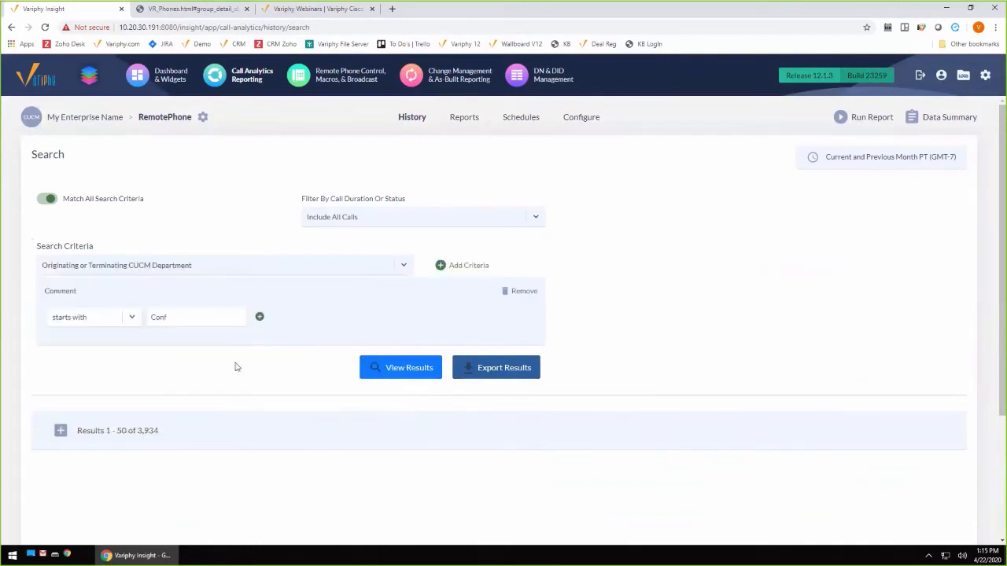
click(440, 265)
click(122, 314)
text(fina)
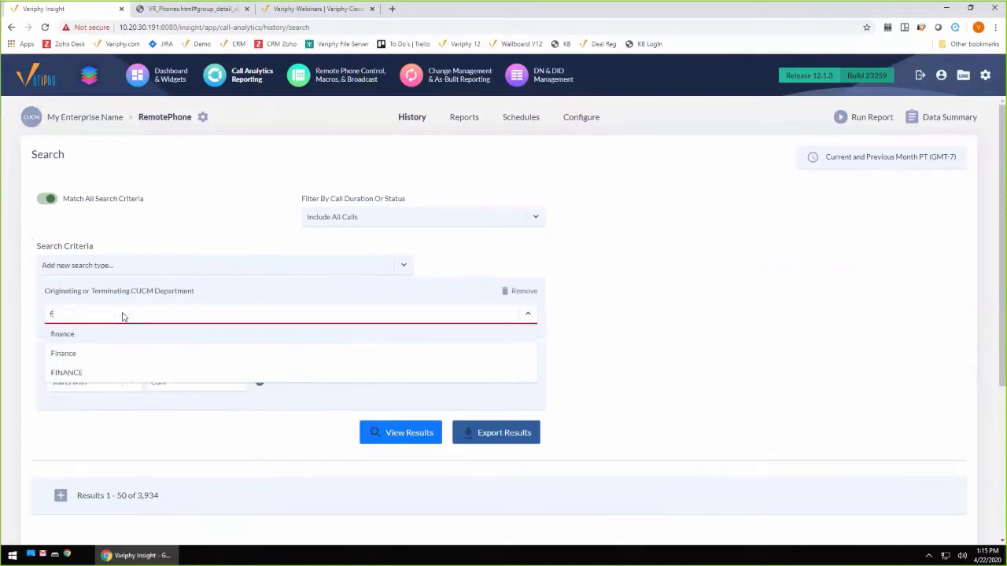
click(95, 333)
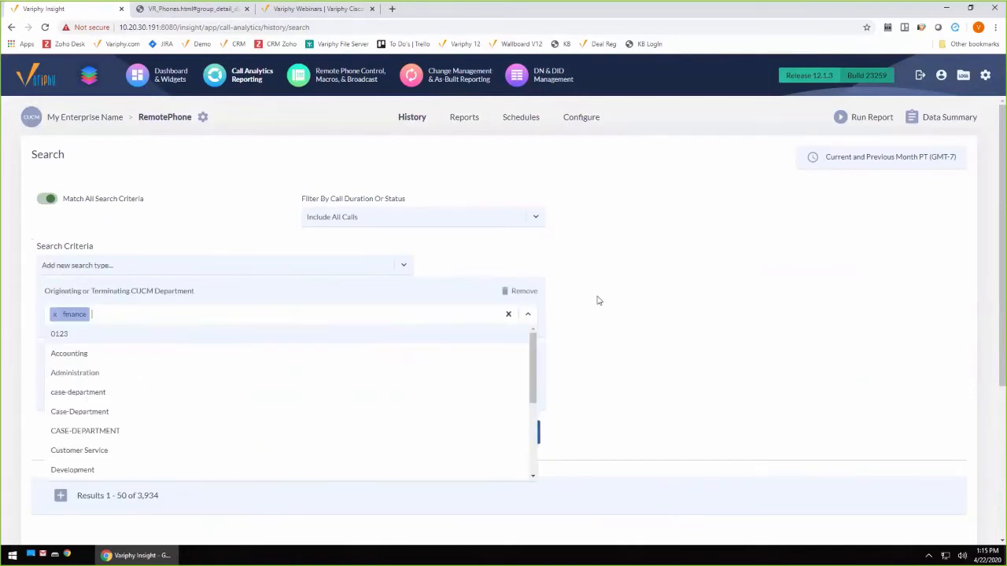
click(596, 299)
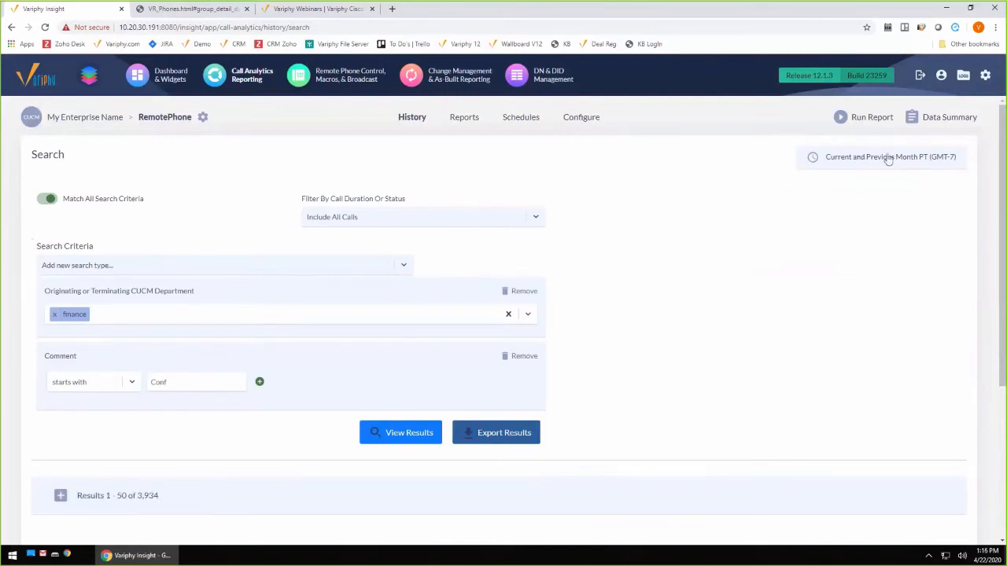
- Limit the search time window to Current Week and view the Comment values of the matching calls
click(875, 193)
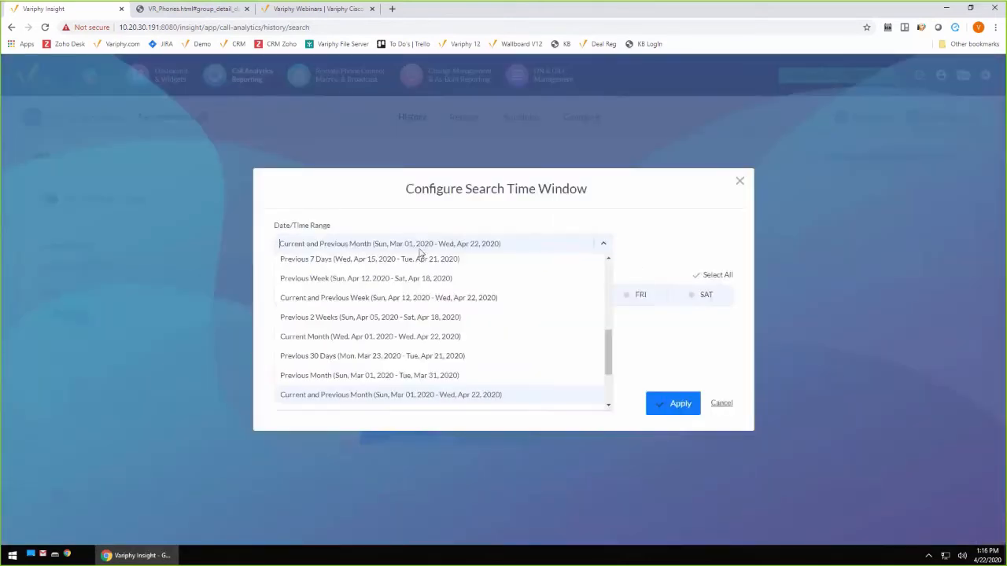
scroll(417, 331, up, 3)
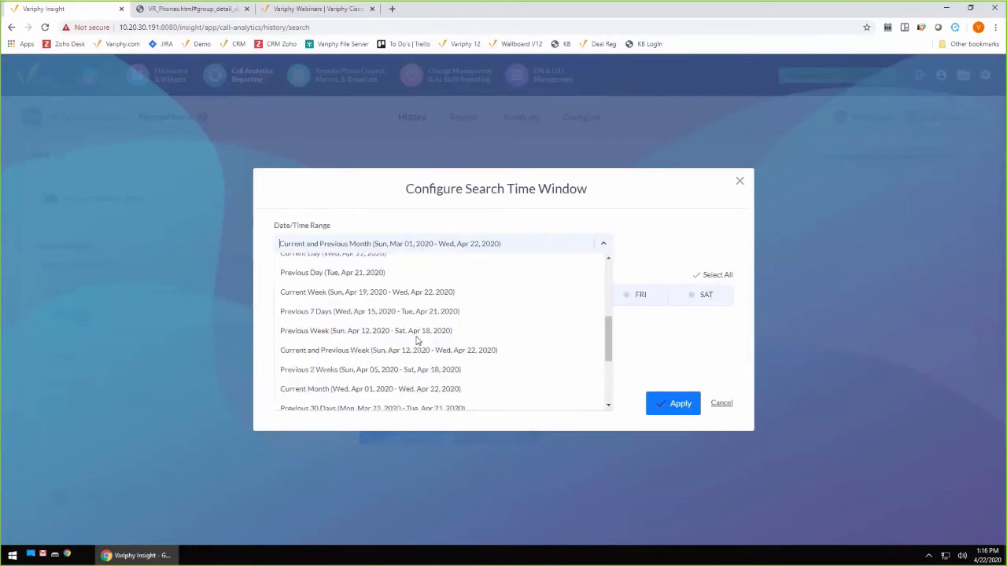
click(359, 292)
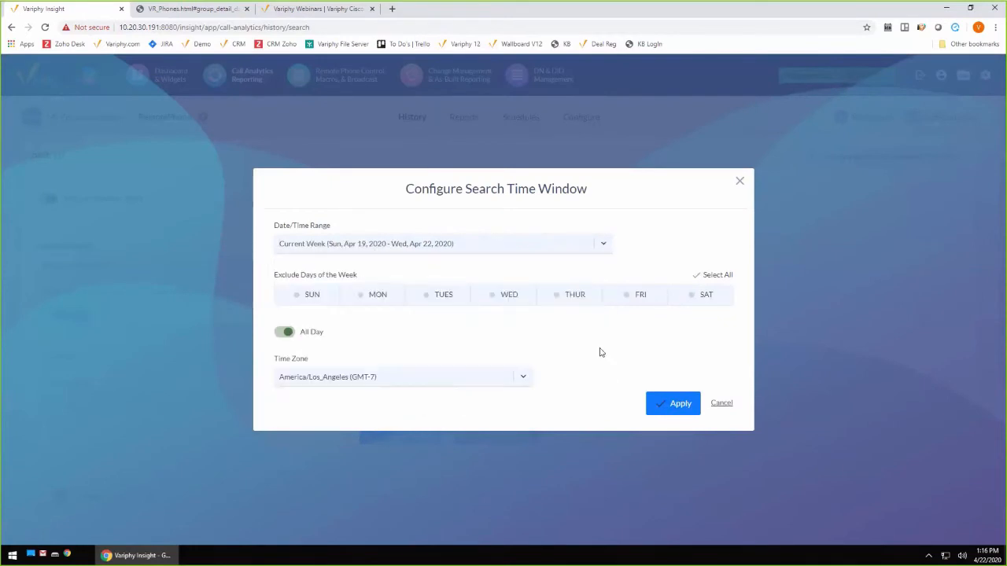
click(673, 404)
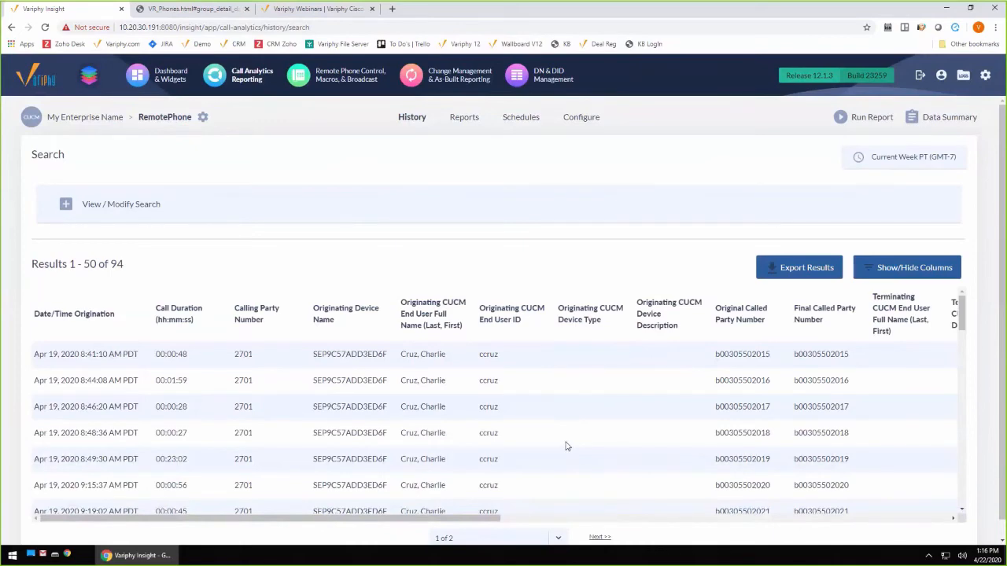
drag(470, 518, 745, 522)
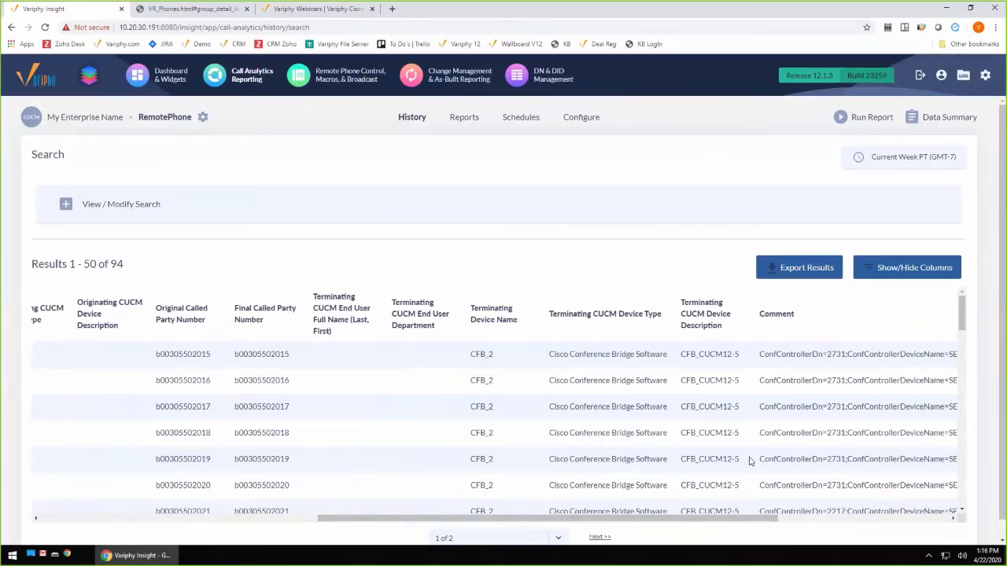
drag(737, 519, 903, 508)
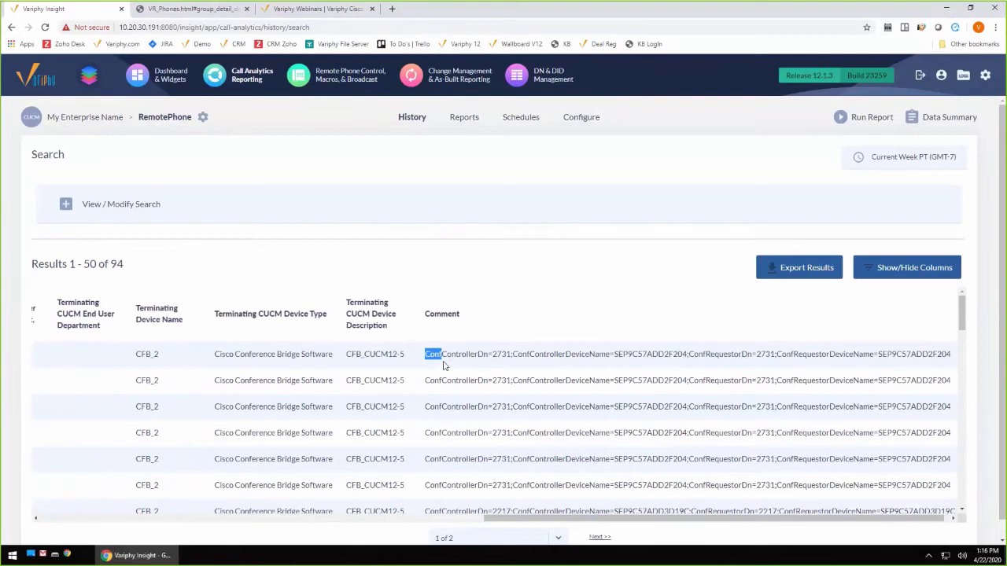
- Reopen the search criteria and replace the Comment starts-with value with X
click(83, 204)
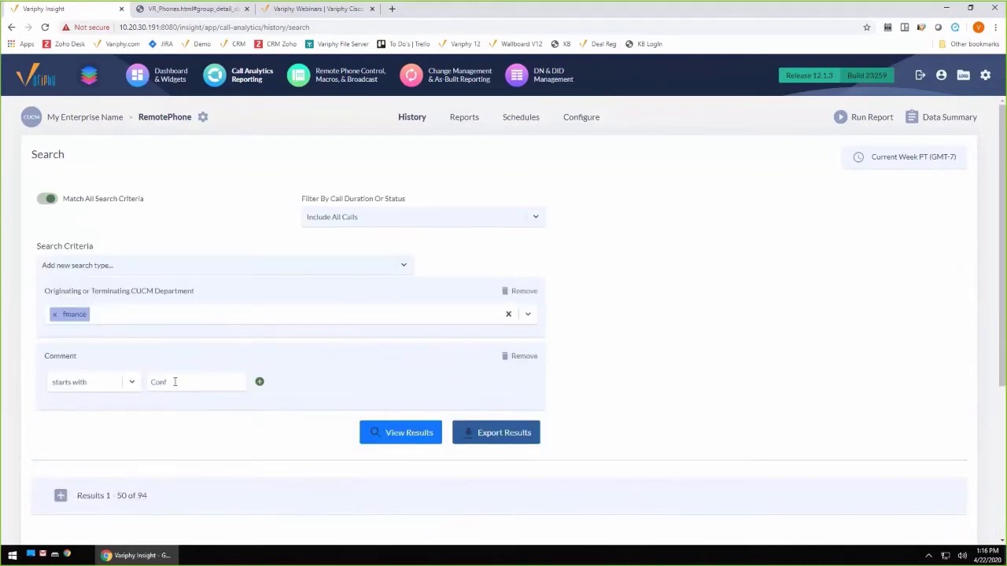
drag(174, 382, 151, 382)
text(X)
double_click(155, 381)
- Expand the search results and examine the conference controller and requestor details in the Comment column
click(61, 496)
scroll(597, 425, down, 3)
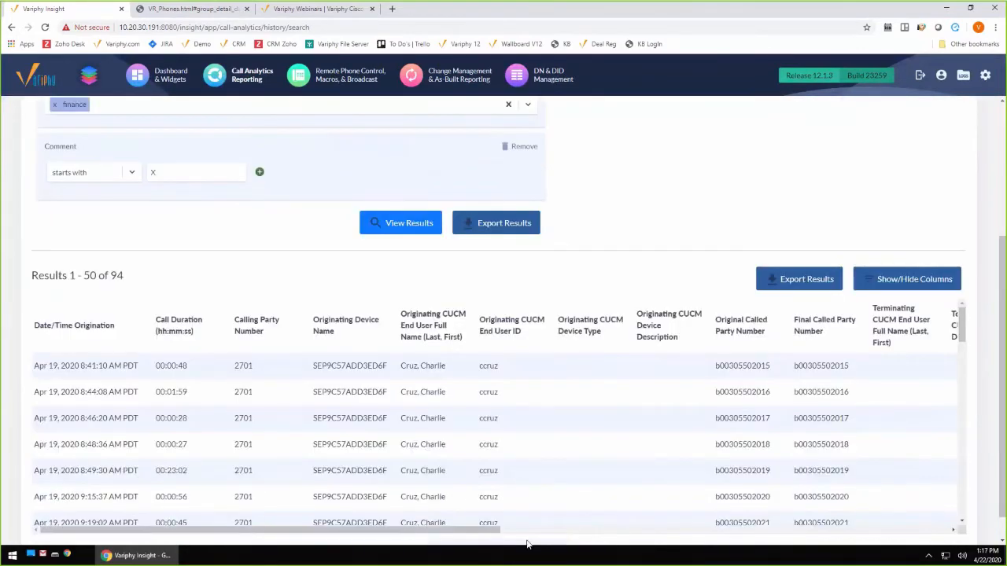
drag(527, 530, 928, 532)
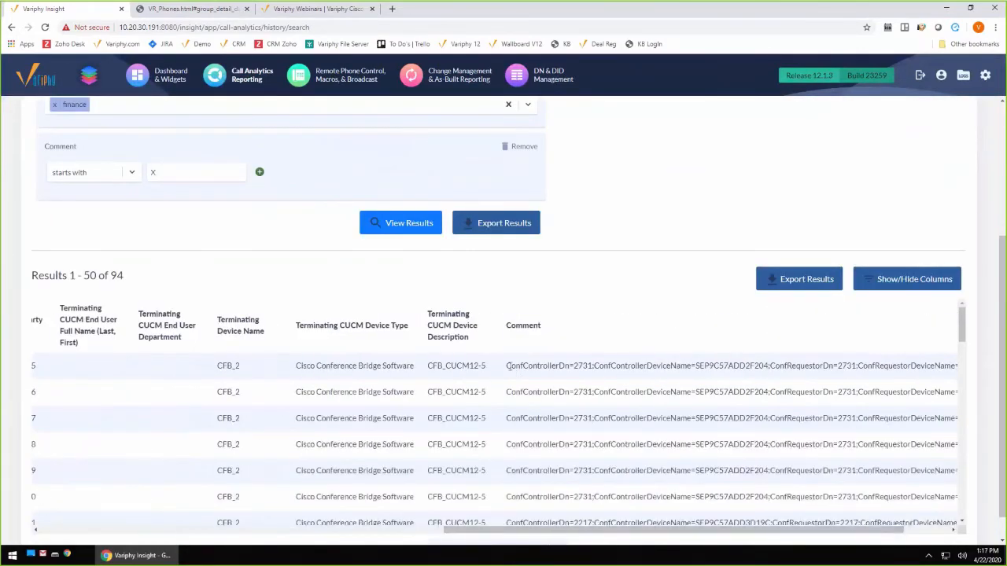
drag(509, 366, 595, 366)
drag(674, 532, 795, 529)
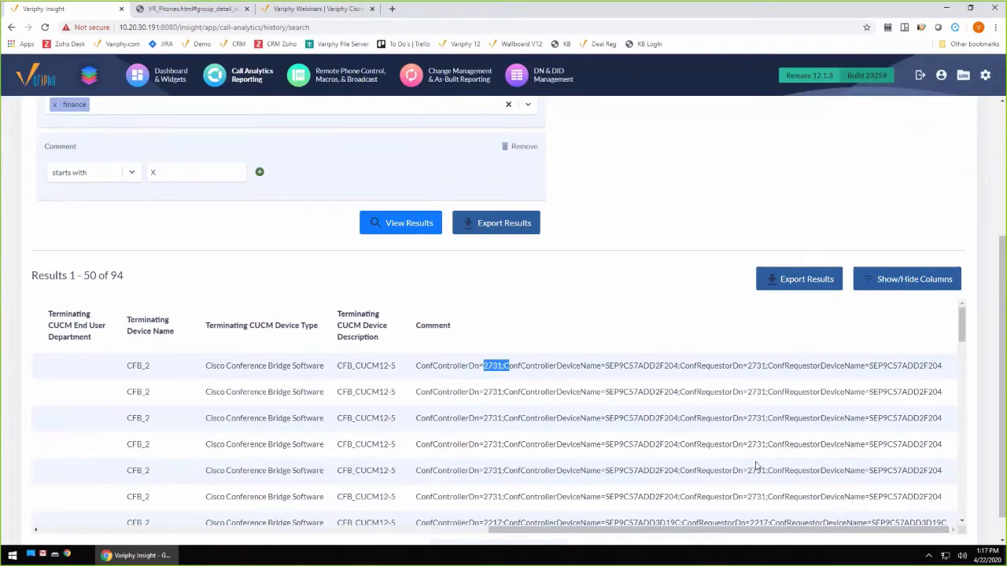
drag(751, 533, 311, 533)
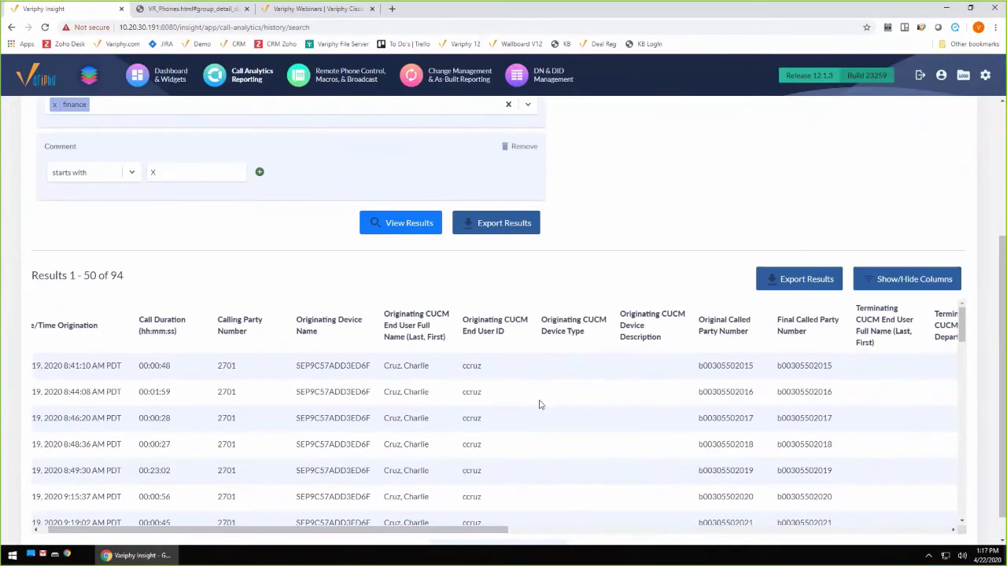
- Begin a call history export with Save for Future Use turned off and the report named Conference
click(787, 284)
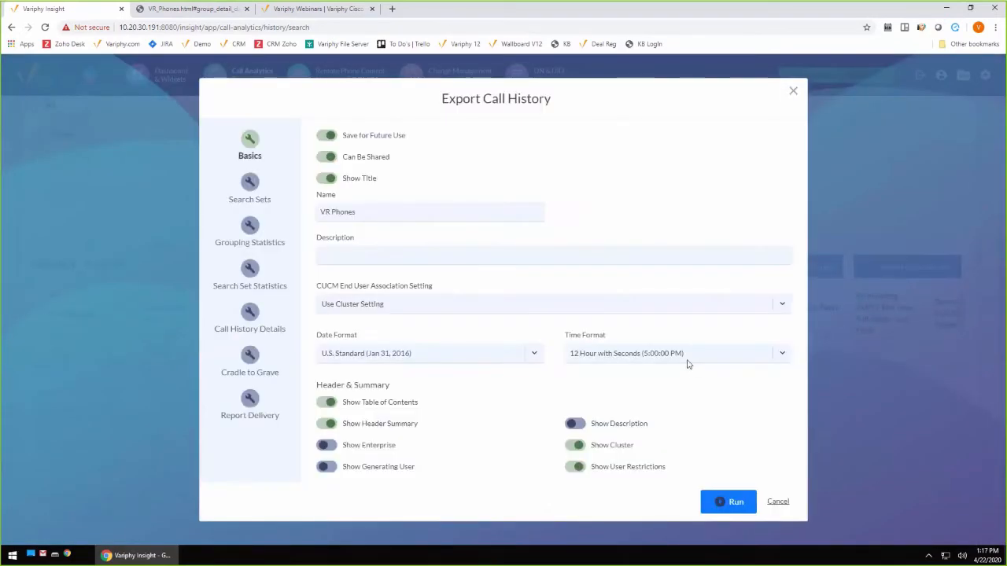
drag(372, 215, 293, 218)
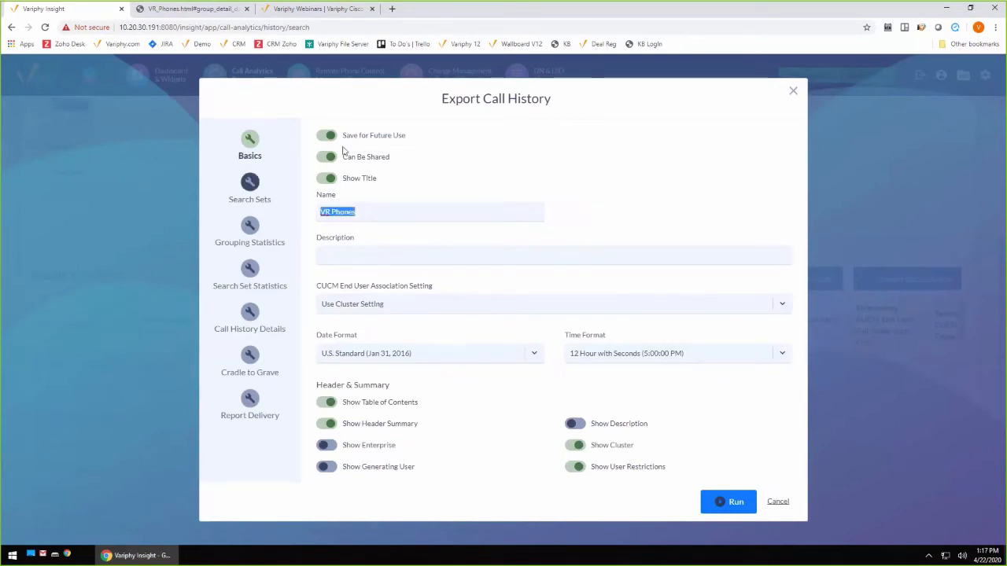
click(287, 145)
click(327, 135)
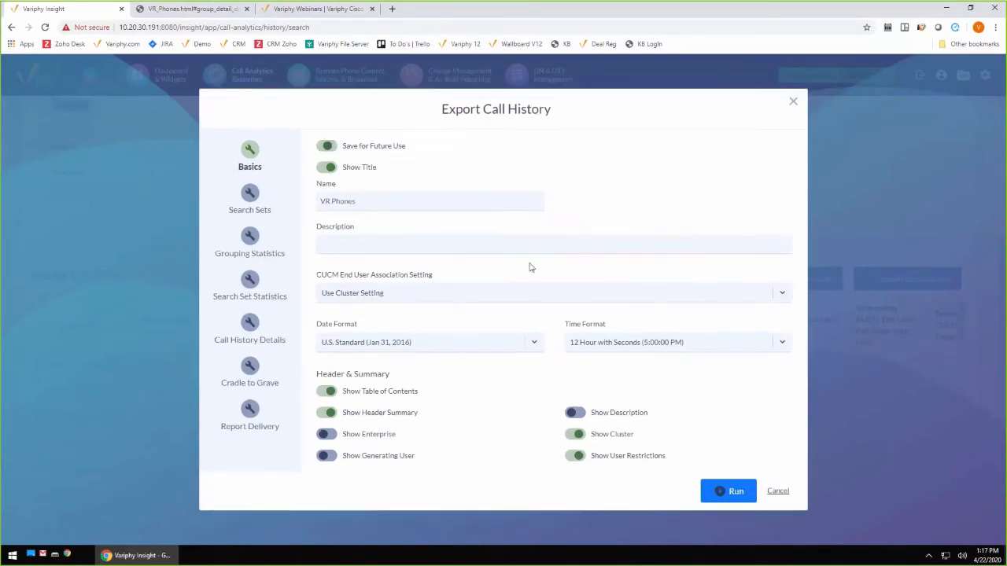
drag(365, 202, 320, 203)
text(Conference)
- Set the Comment starts-with value in the export's search set to conf
click(254, 203)
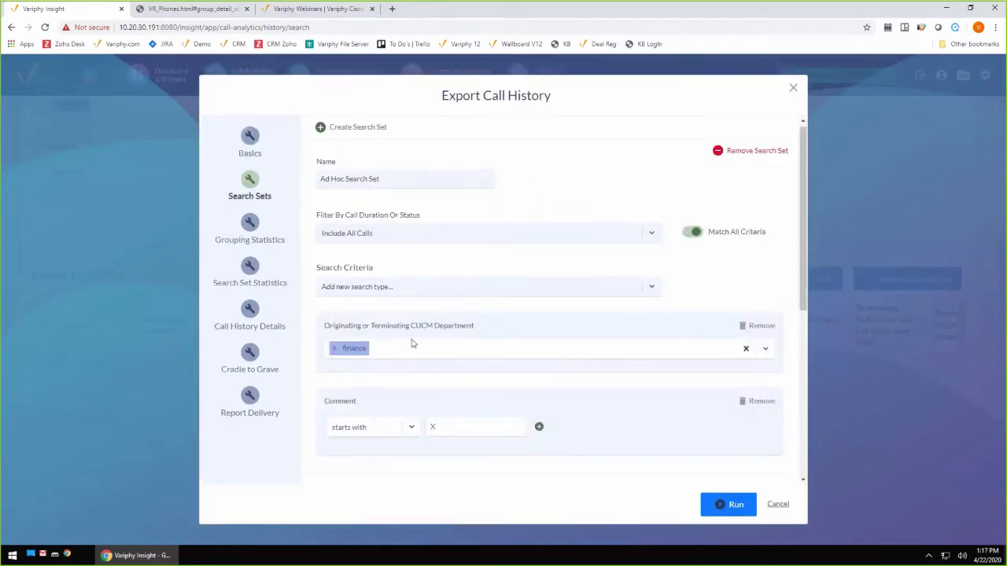
drag(443, 432, 413, 431)
text(conf)
scroll(459, 418, down, 1)
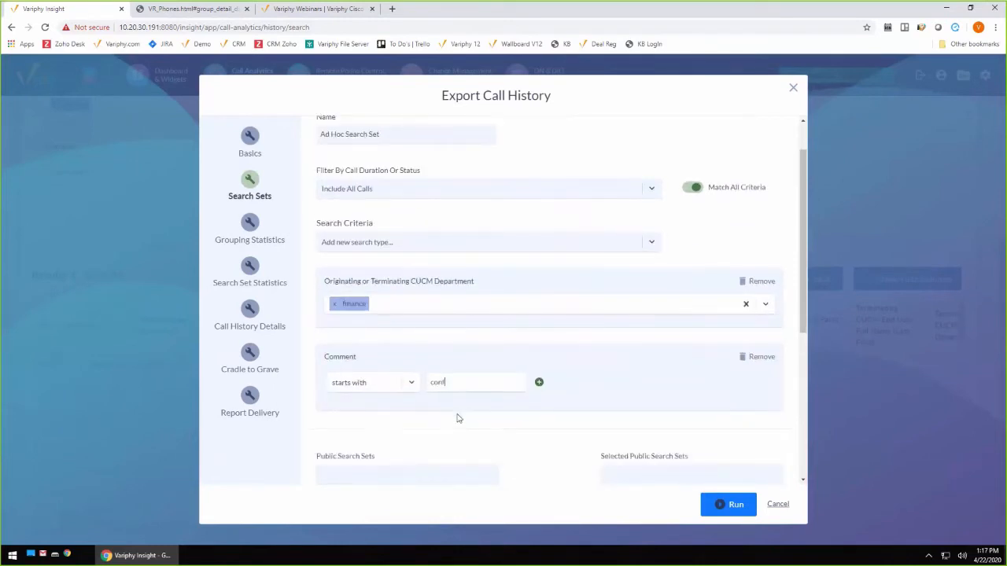
- Check the Cradle to Grave and Report Delivery settings, run the export as an HTML download, and open the Conference report
click(247, 356)
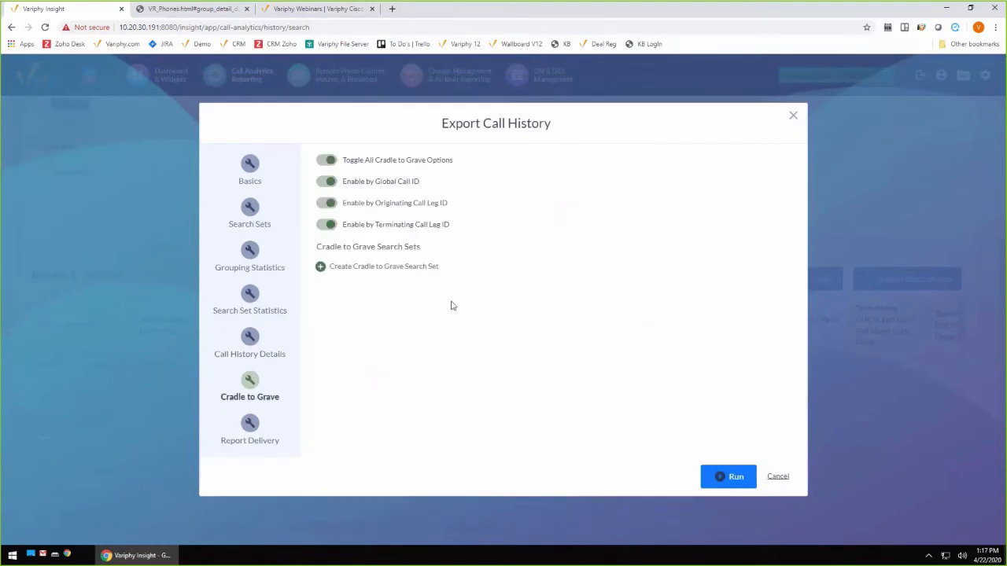
click(252, 425)
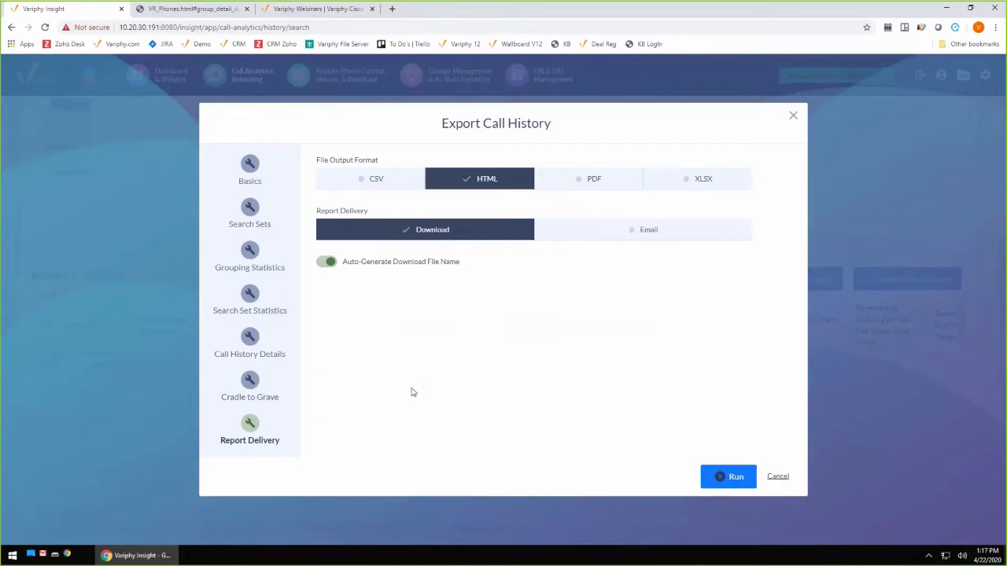
click(719, 478)
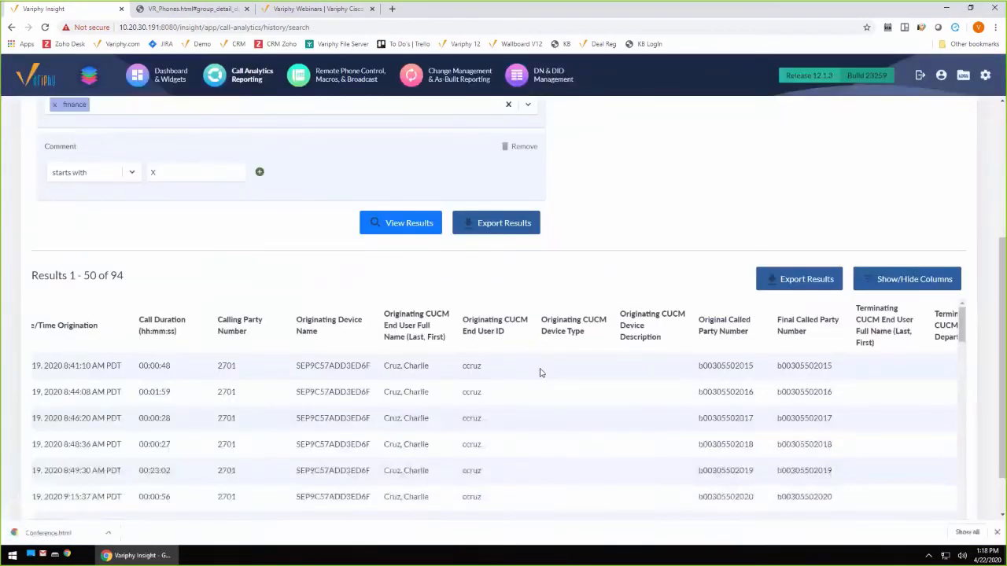
click(47, 532)
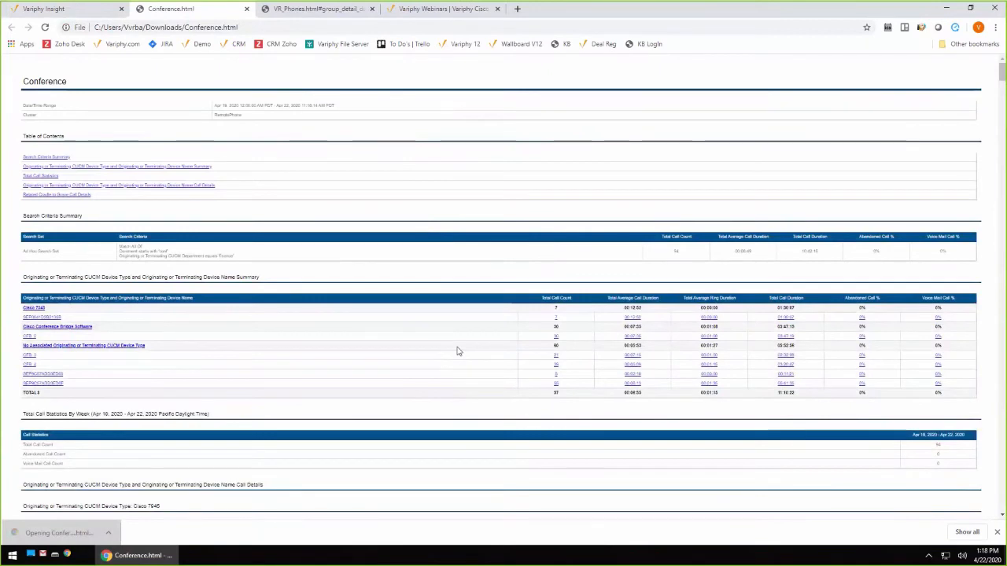
- Enlarge the Conference report and examine its device type summary and the call details for the Cisco 7945
key(ctrl+plus)
key(ctrl+plus)
scroll(494, 316, down, 1)
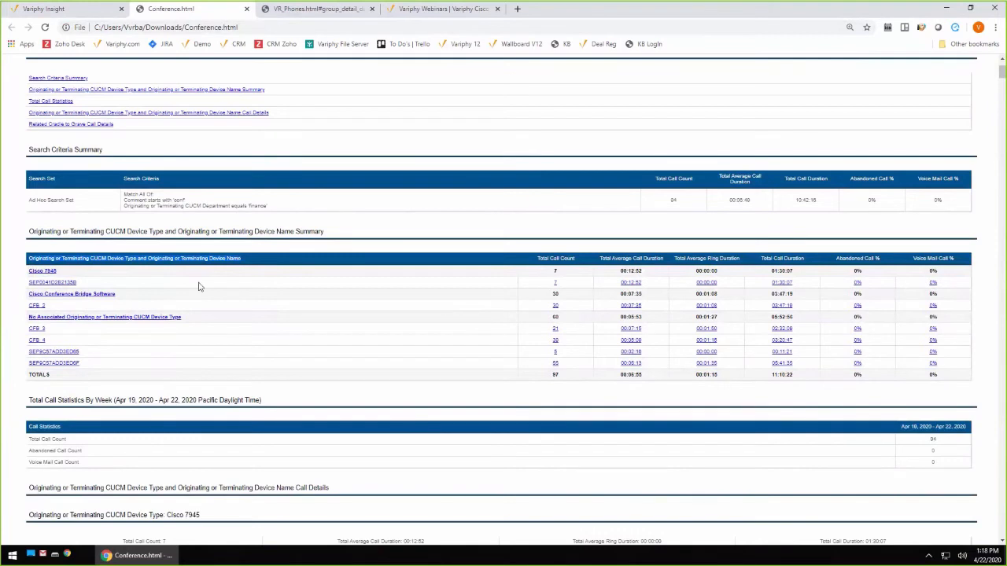
drag(140, 296, 95, 274)
click(94, 274)
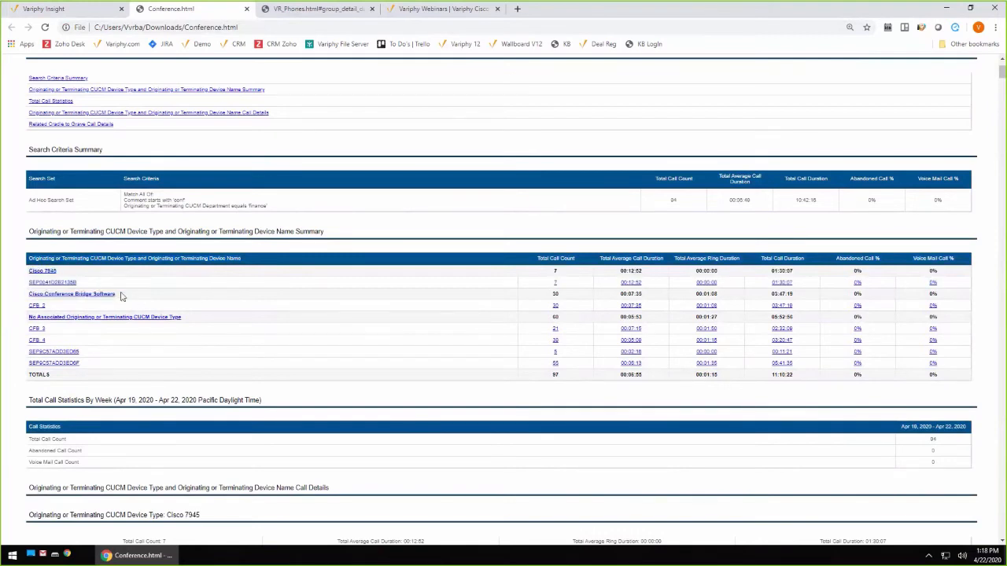
scroll(352, 314, down, 5)
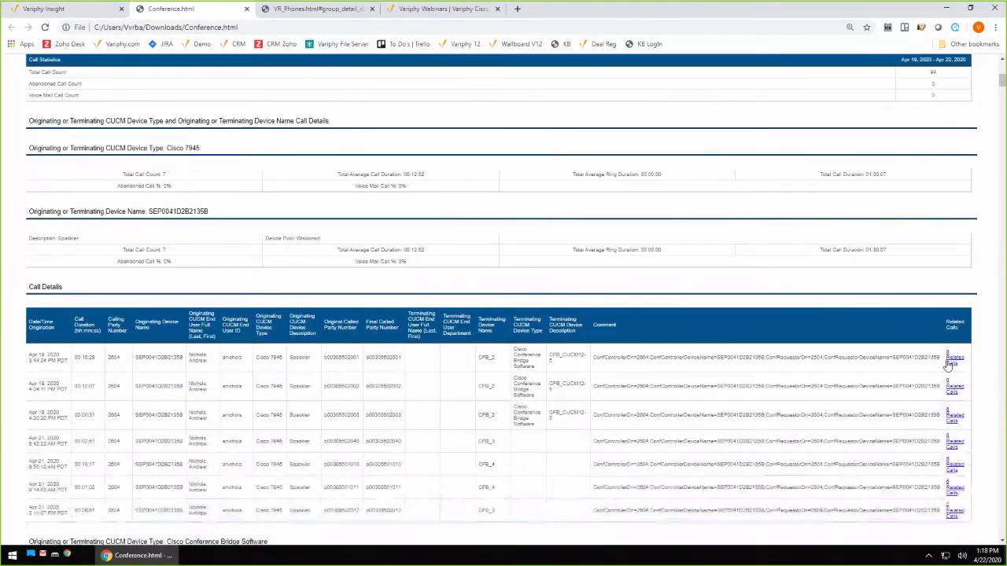
- Open the related calls of the first Cisco 7945 call and examine the conference comment in Cradle to Grave Call Sequence 1
click(951, 360)
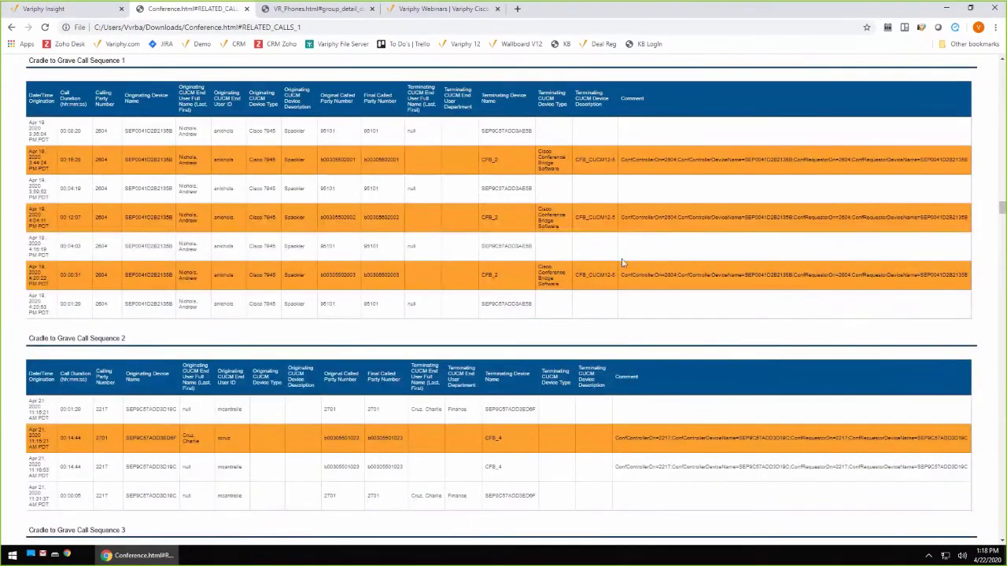
scroll(622, 263, up, 2)
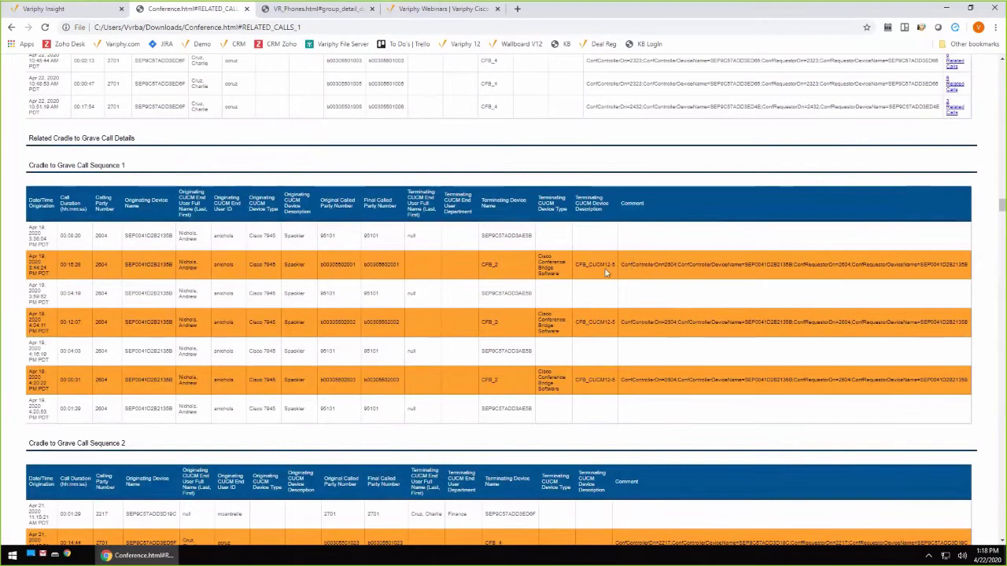
double_click(100, 265)
drag(632, 265, 620, 269)
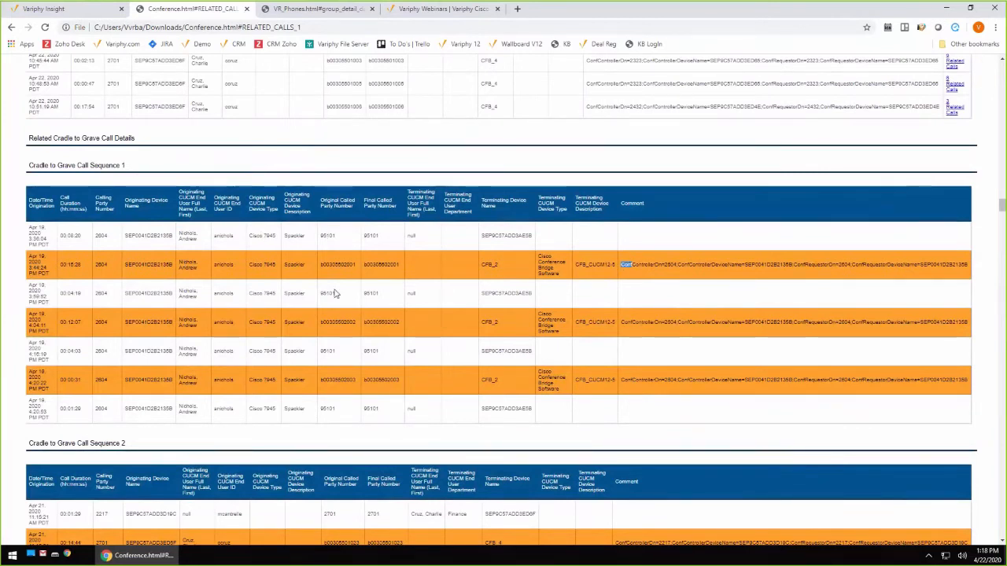
- Examine the following Cradle to Grave call sequences, including the conference controller comments in Call Sequence 5
scroll(408, 385, down, 2)
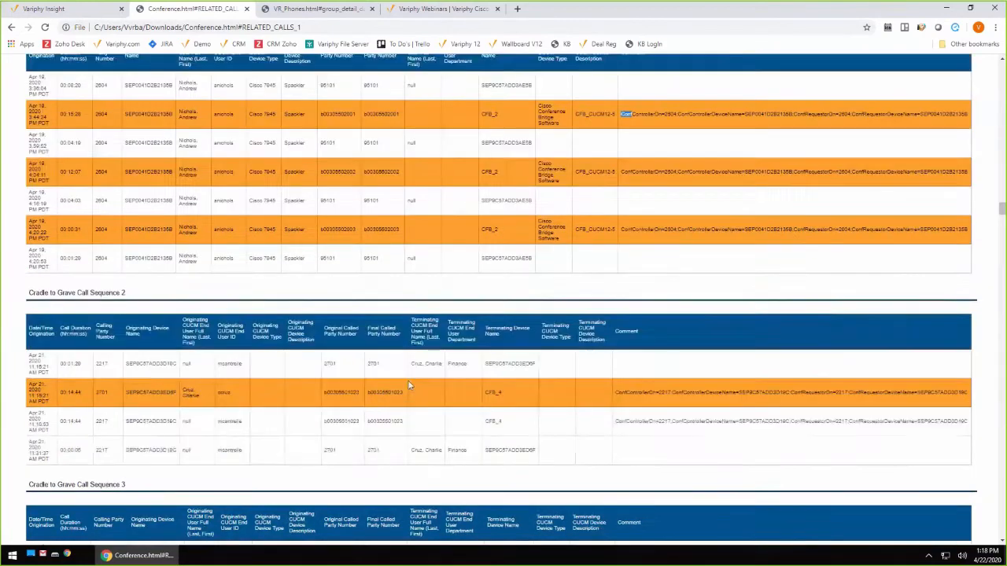
scroll(407, 380, down, 5)
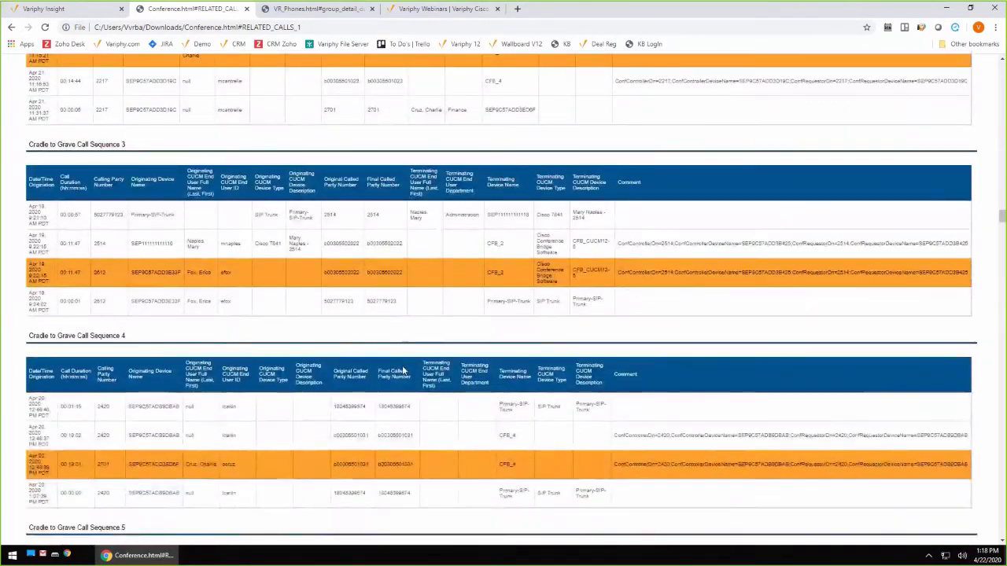
scroll(404, 369, down, 4)
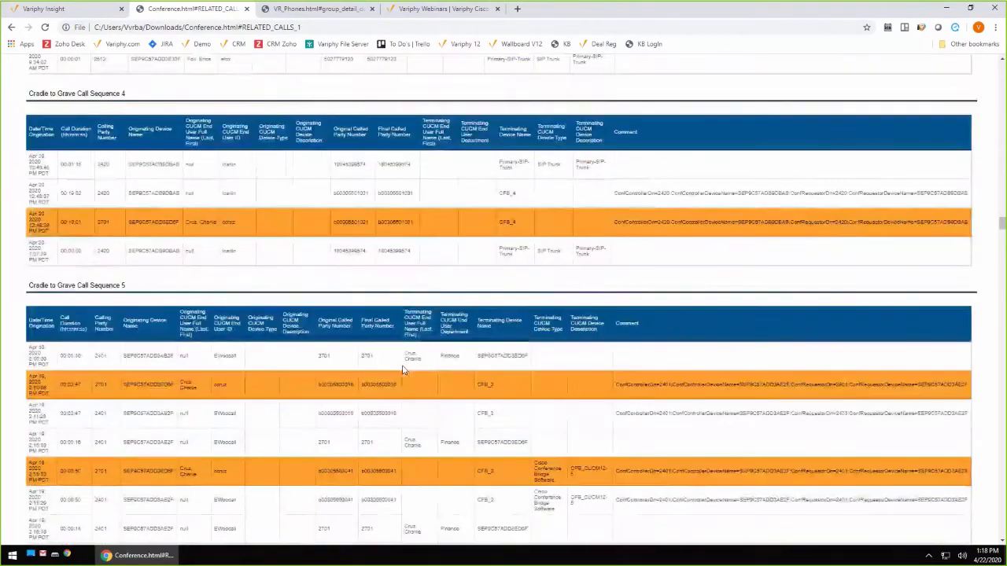
scroll(404, 370, down, 1)
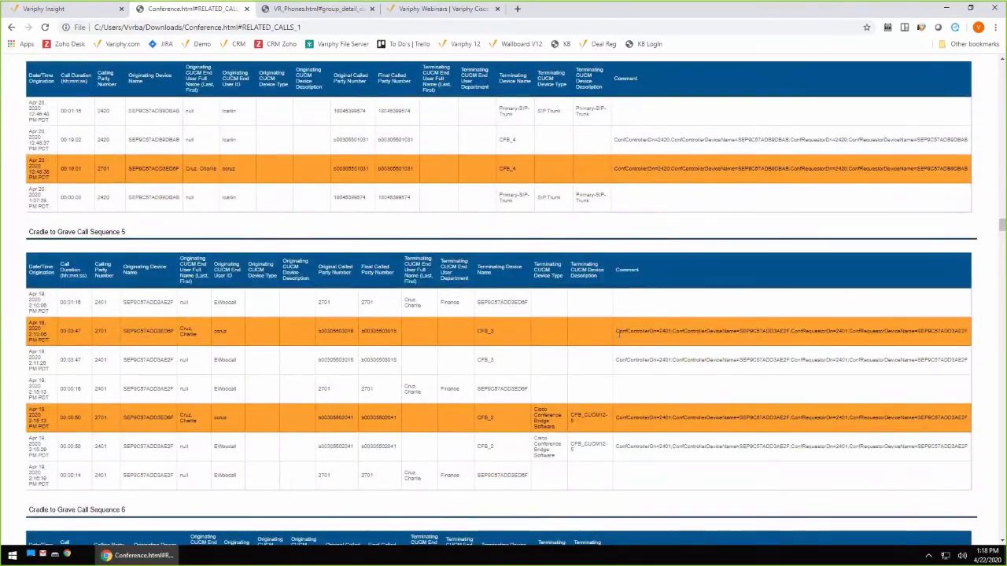
drag(626, 418, 615, 418)
double_click(665, 331)
click(349, 326)
drag(1003, 230, 1001, 206)
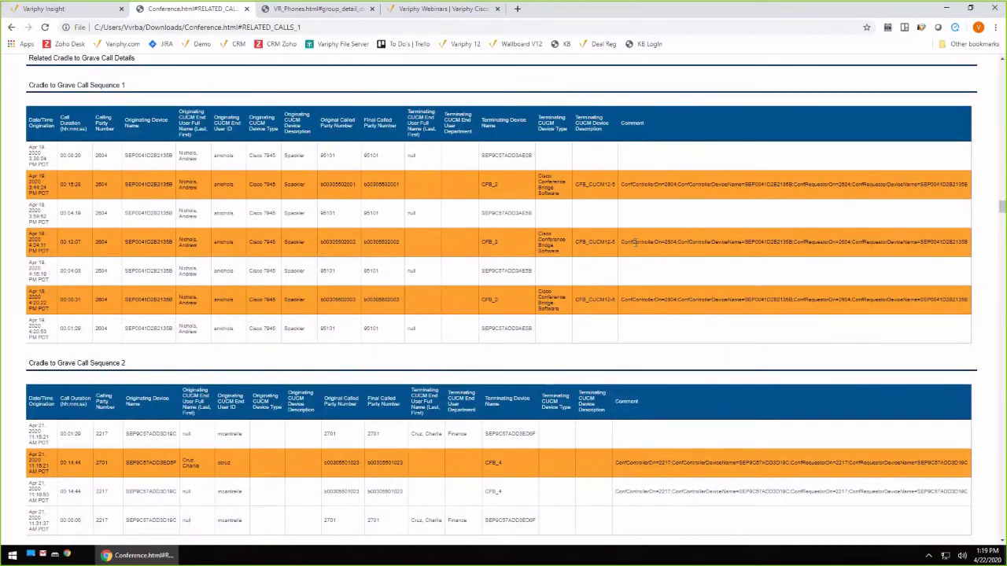
- Close the Conference report and remove the Comment criterion from the call history search
key(Home)
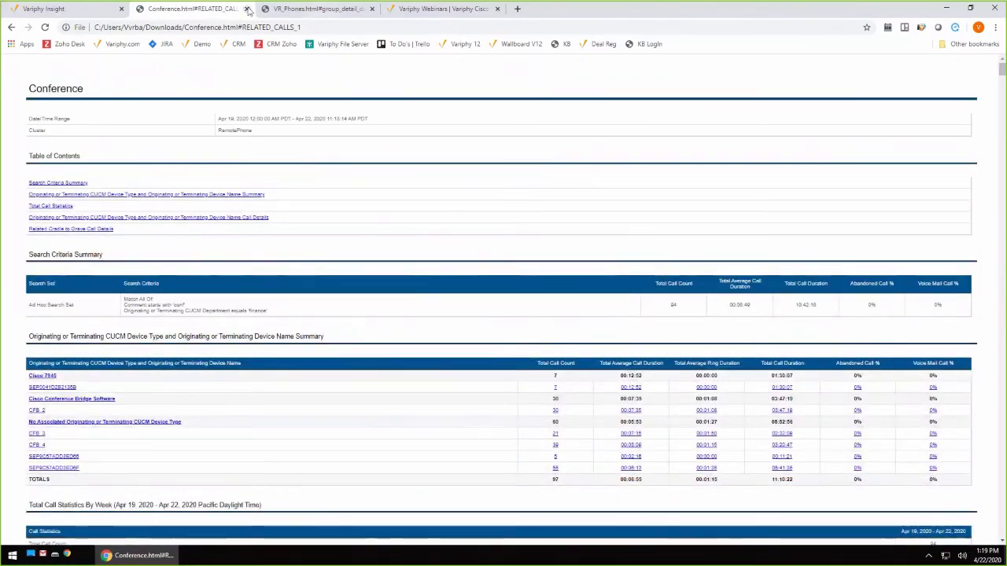
click(246, 9)
scroll(218, 263, up, 2)
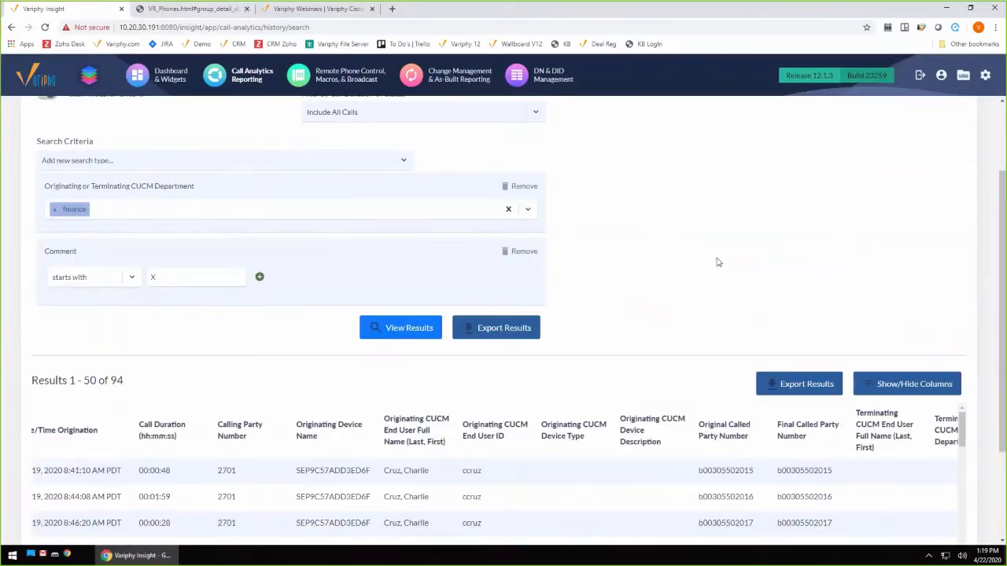
click(522, 251)
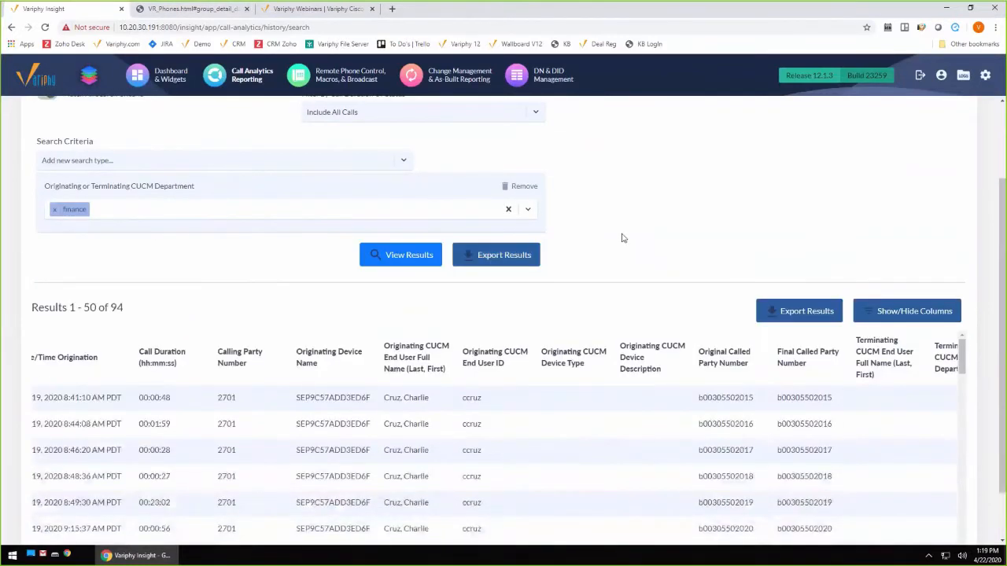
- Add the Originating or Terminating CUCM Device Type criterion to the search
click(407, 165)
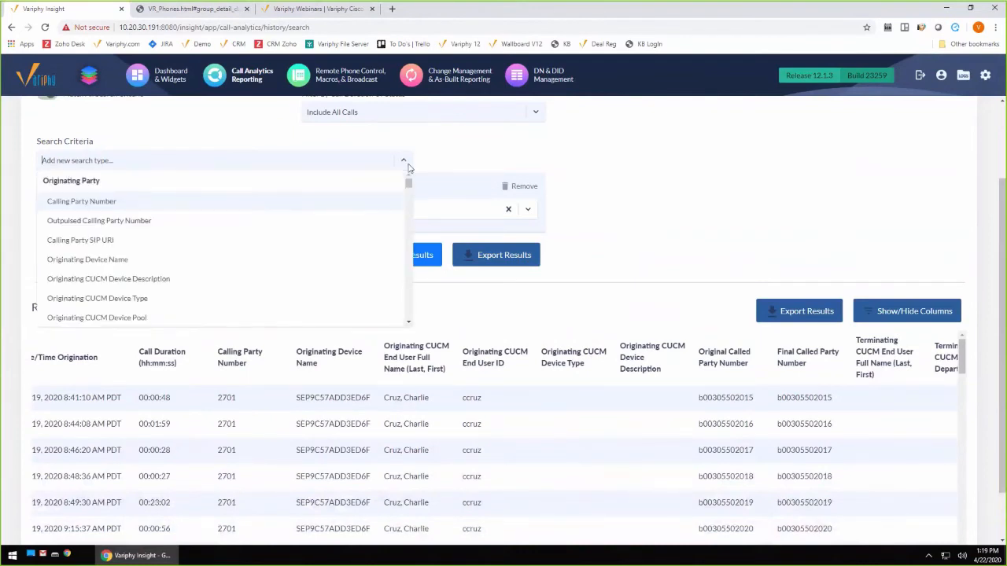
text(type)
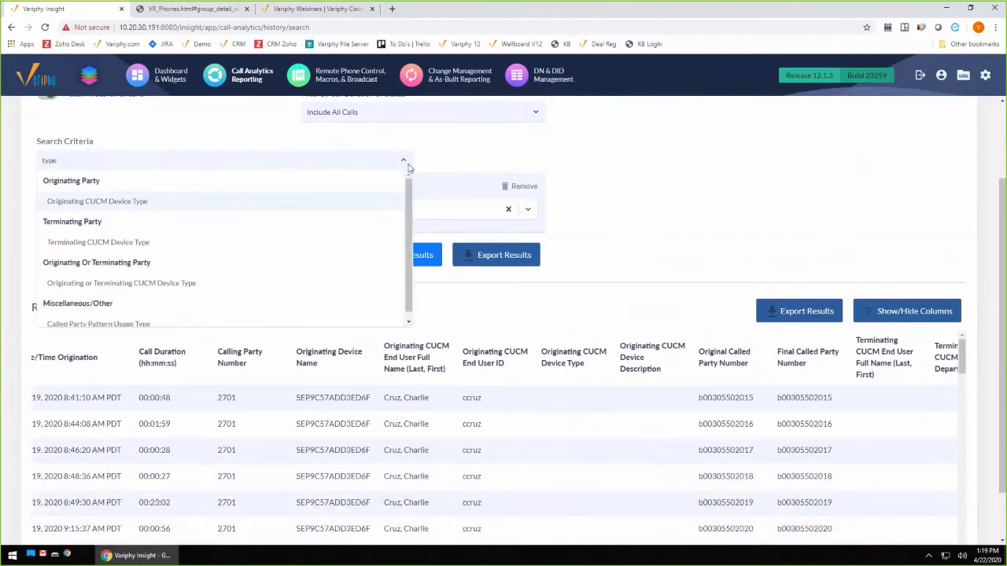
click(126, 282)
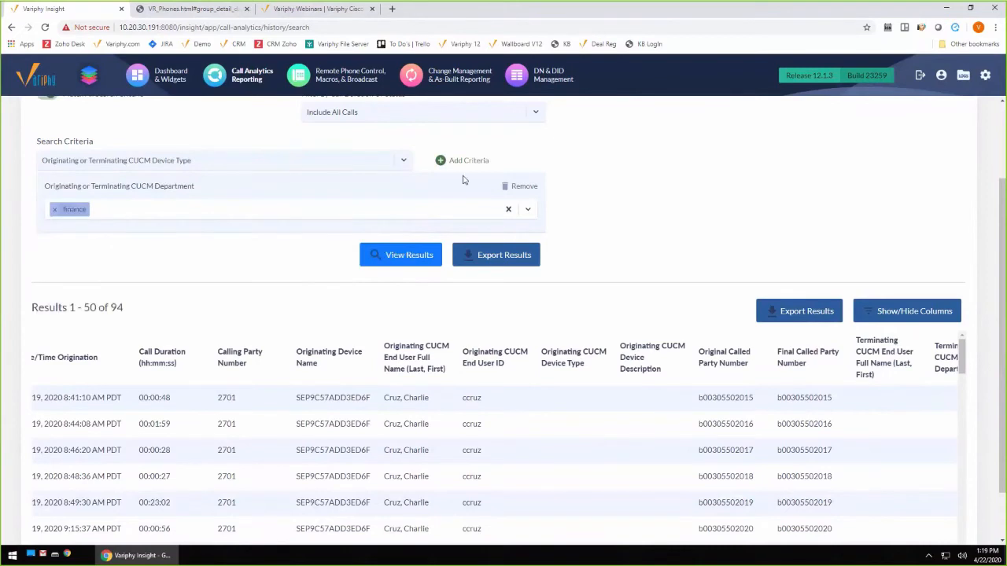
click(456, 160)
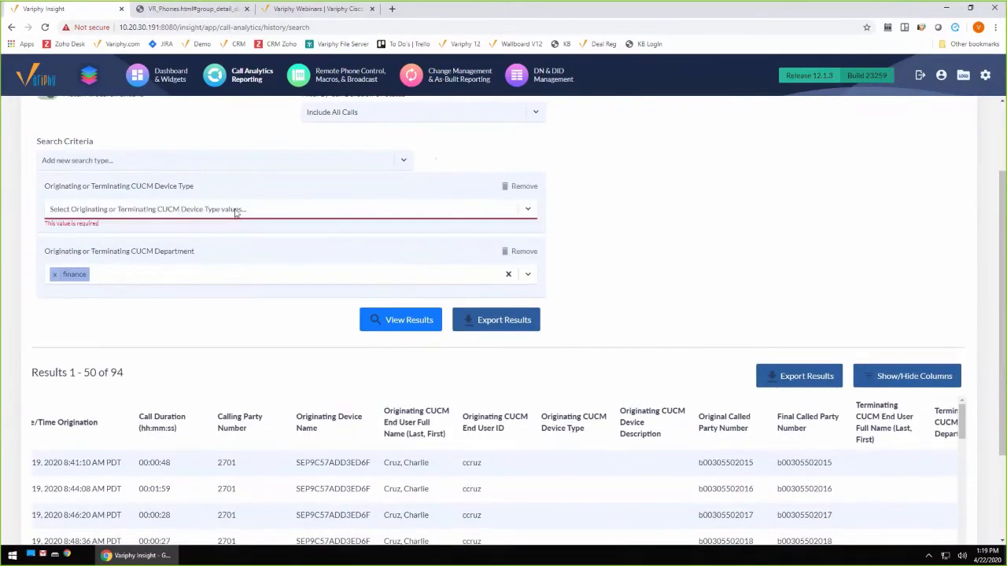
- Select Cisco Conference Bridge Software and Cisco Meeting Server as the device types and view the search results
click(236, 210)
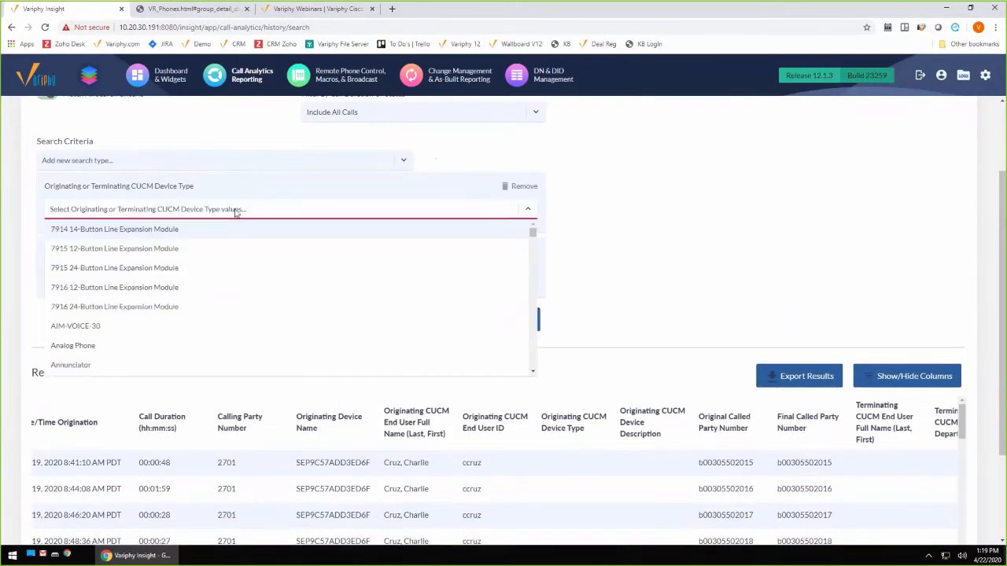
text(conf)
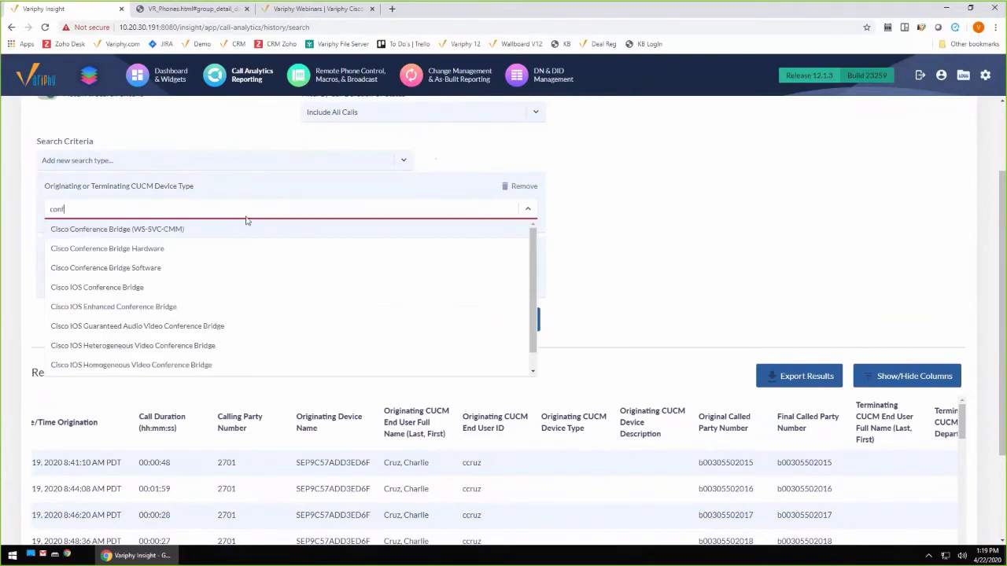
click(138, 268)
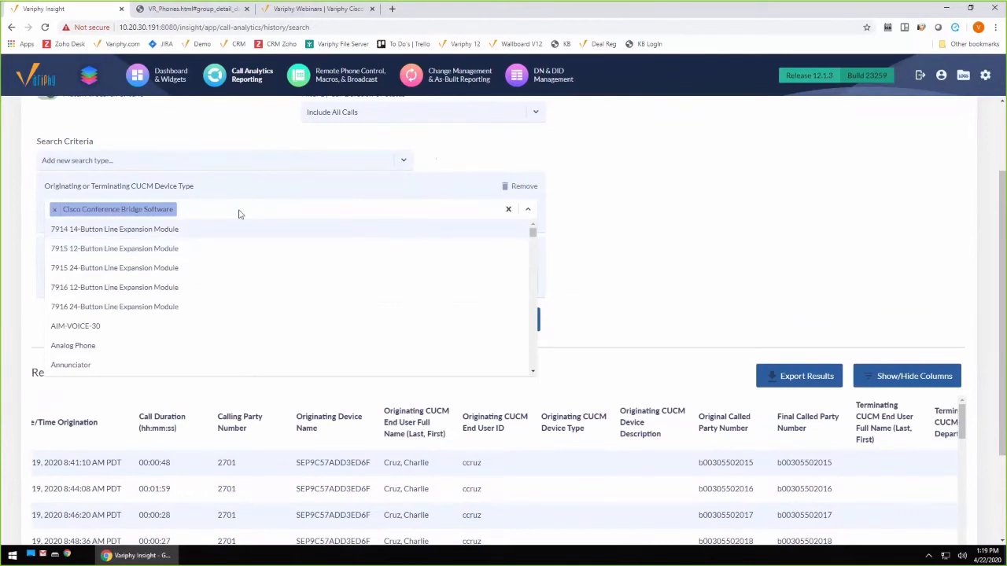
text(meeting)
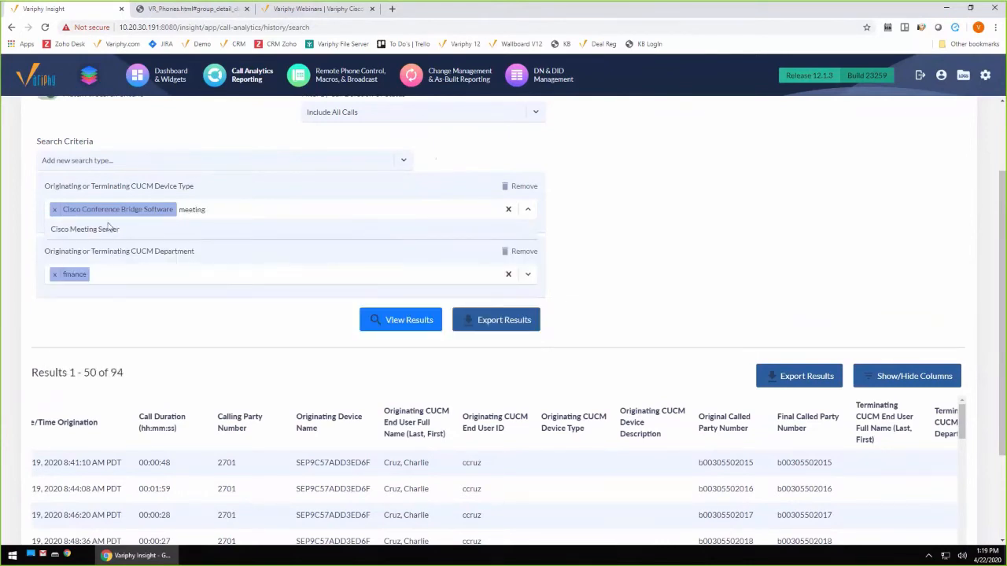
click(169, 228)
click(724, 236)
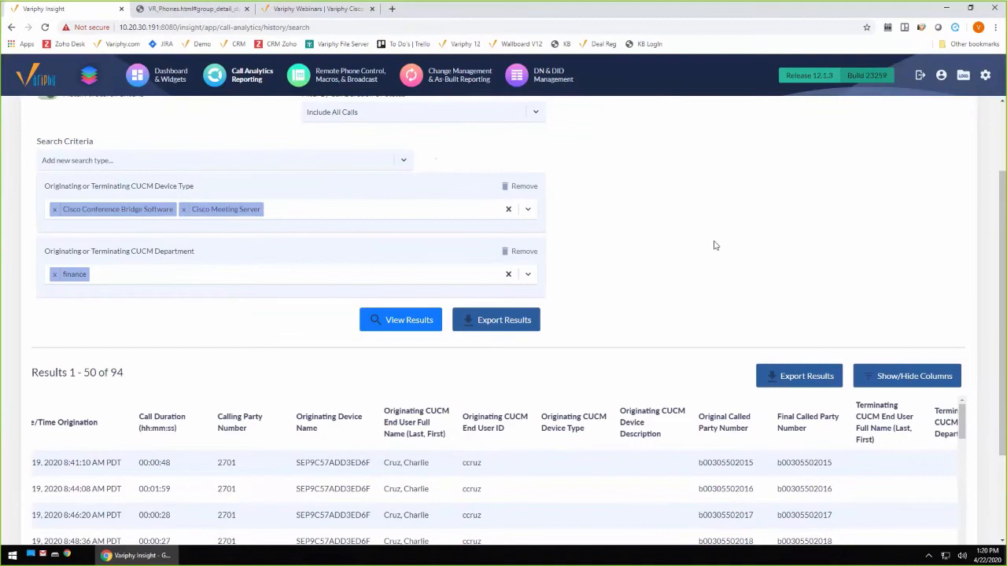
click(405, 320)
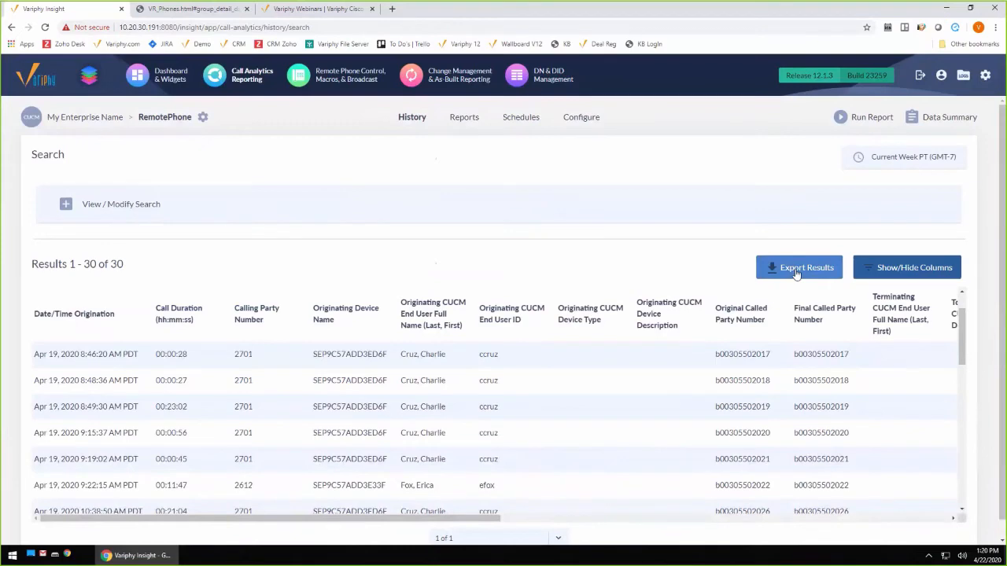
- Export the device type search results under the name Conference with Data Grouping turned off
click(796, 272)
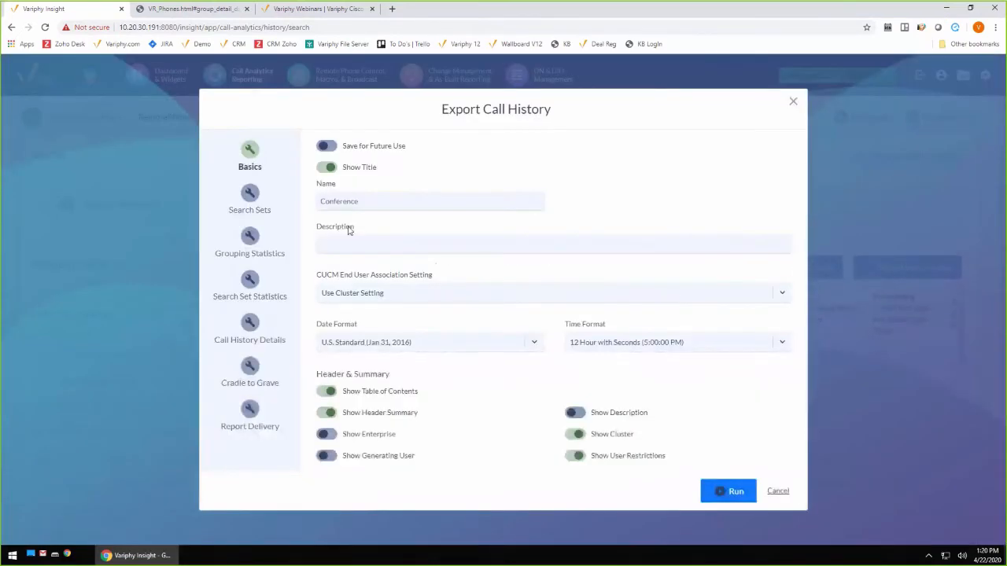
click(250, 379)
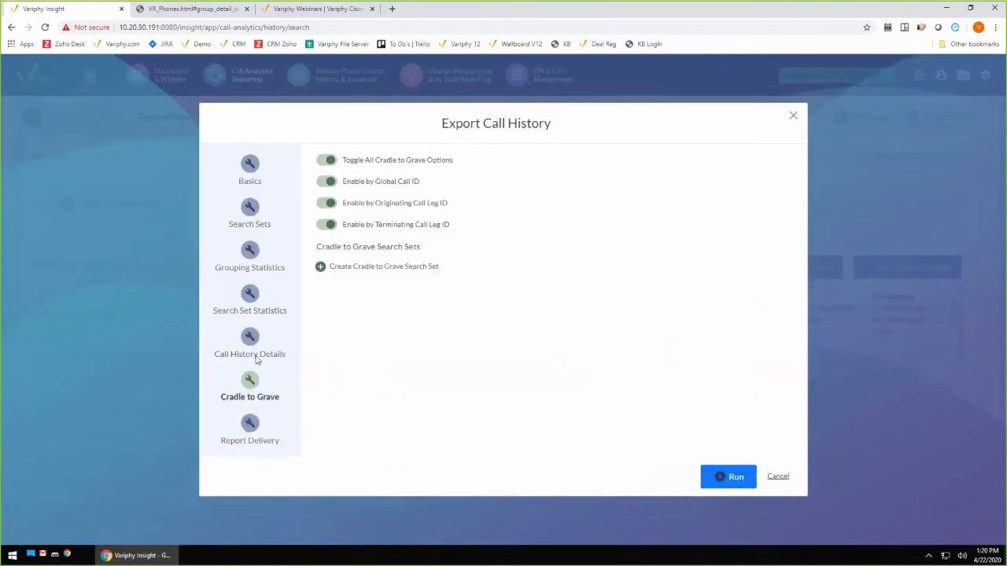
click(250, 423)
click(276, 266)
click(327, 126)
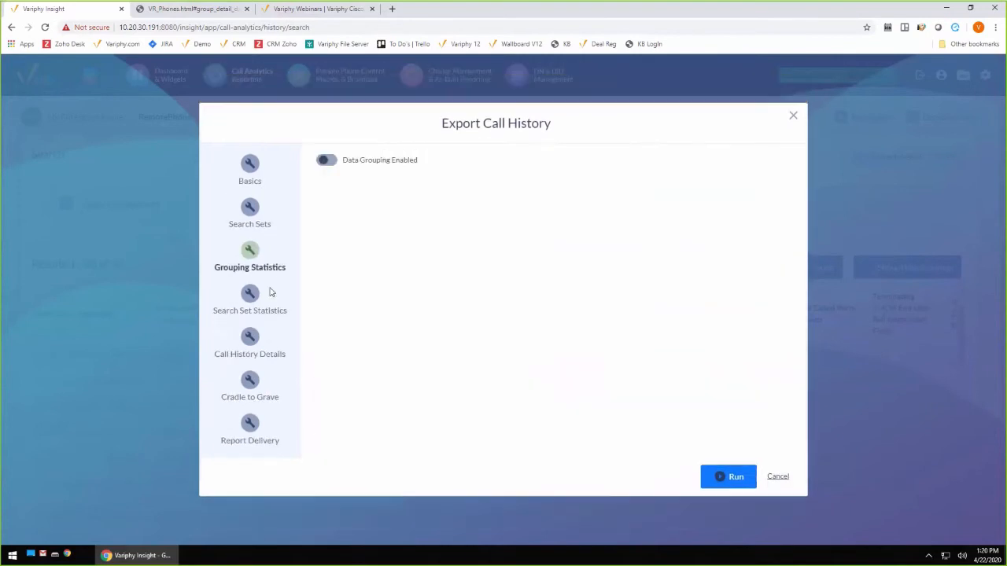
click(730, 478)
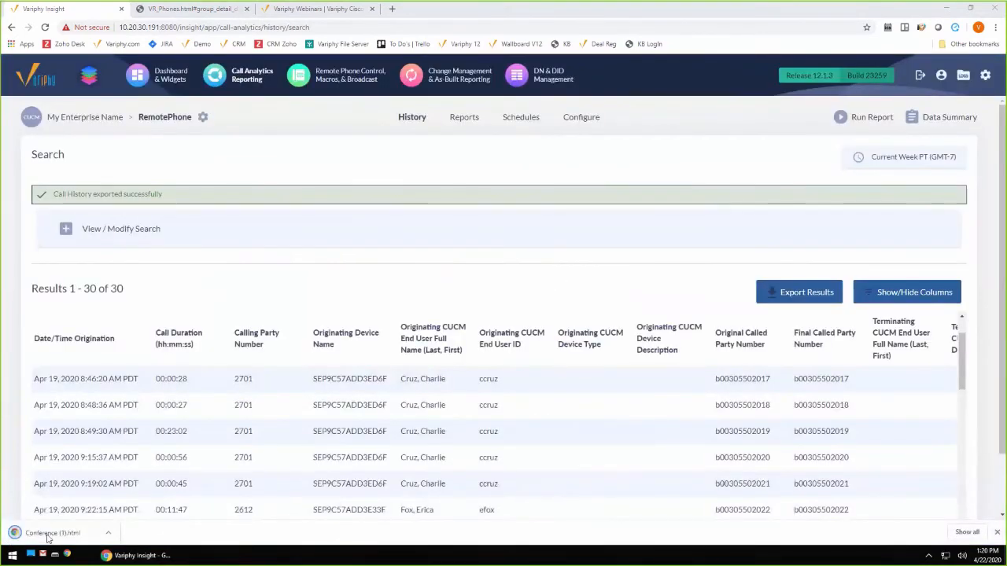
- Open the newly exported report and examine the related Cradle to Grave calls of its first listed call
click(47, 535)
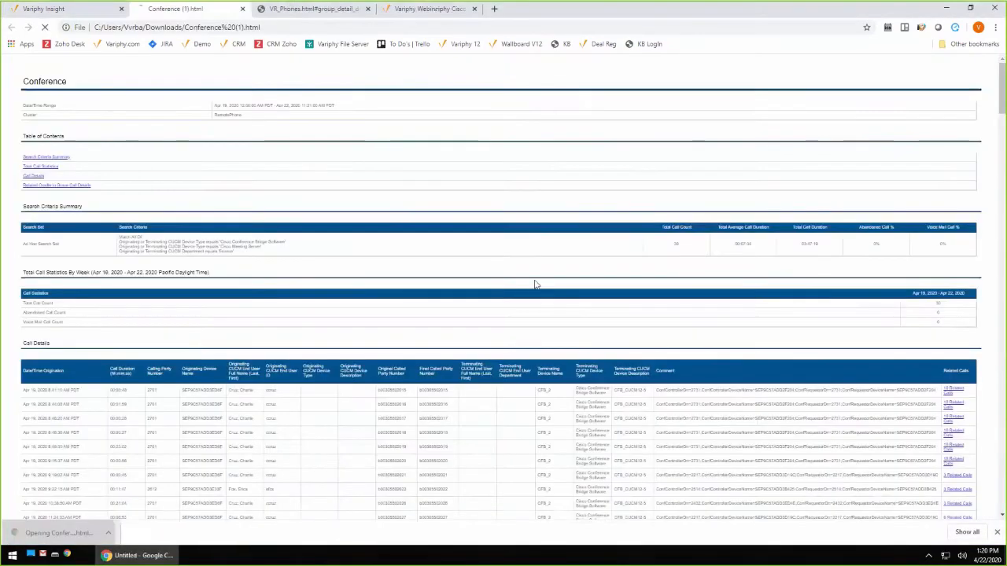
scroll(892, 233, down, 2)
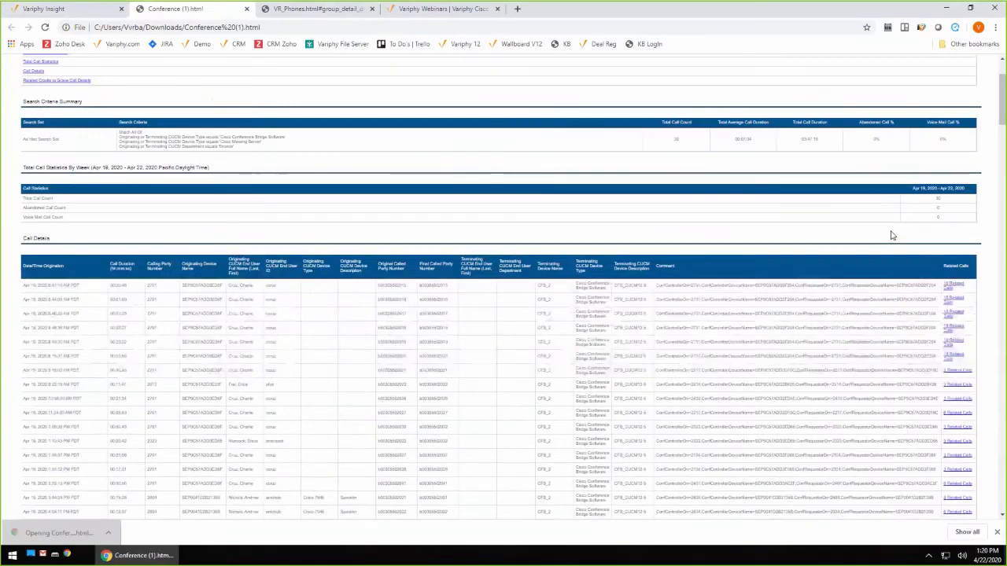
click(951, 284)
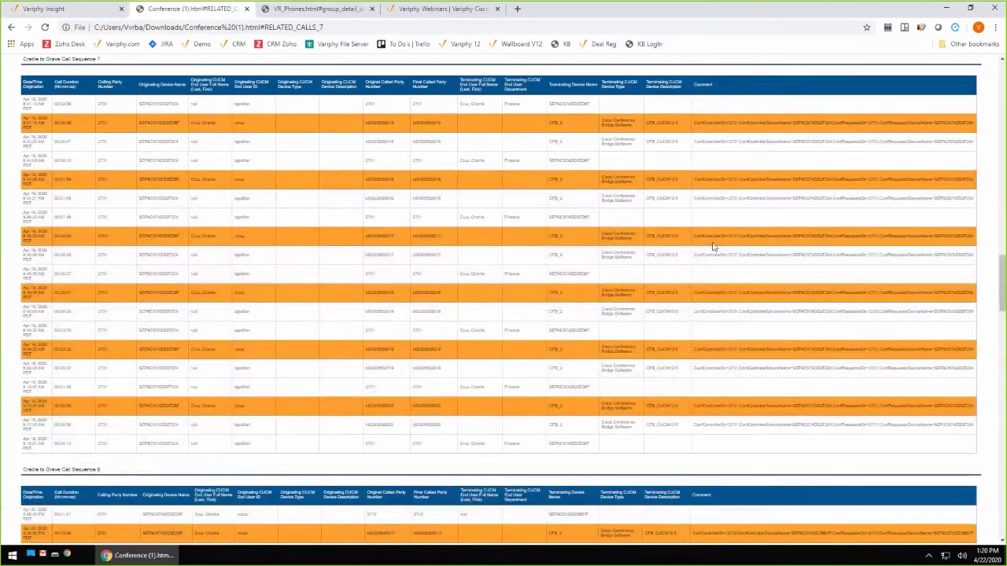
- Enlarge the exported report's display and open the related calls shown in Cradle to Grave Call Sequence 7
key(ctrl+plus)
scroll(818, 258, up, 4)
scroll(825, 257, up, 10)
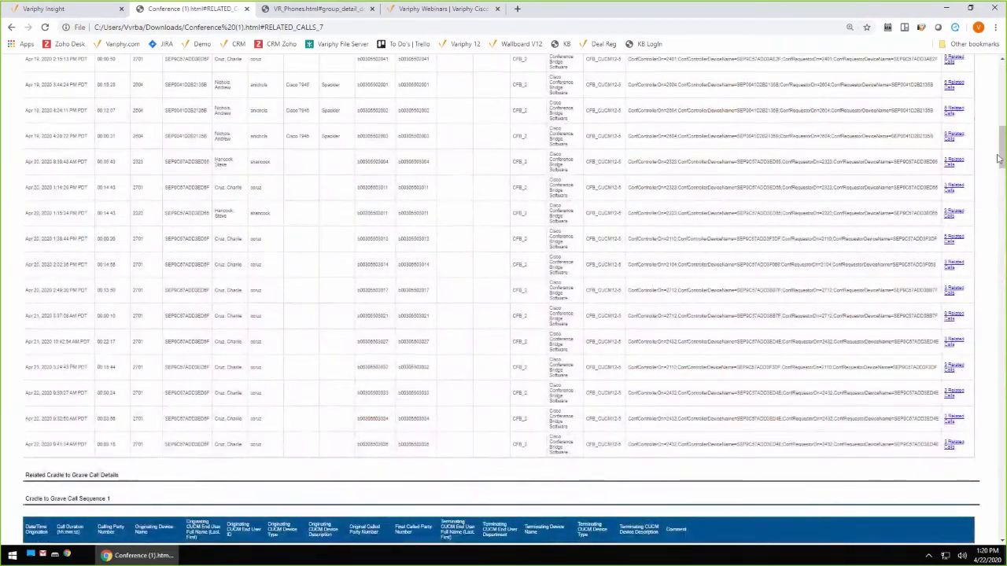
scroll(846, 250, up, 8)
click(954, 253)
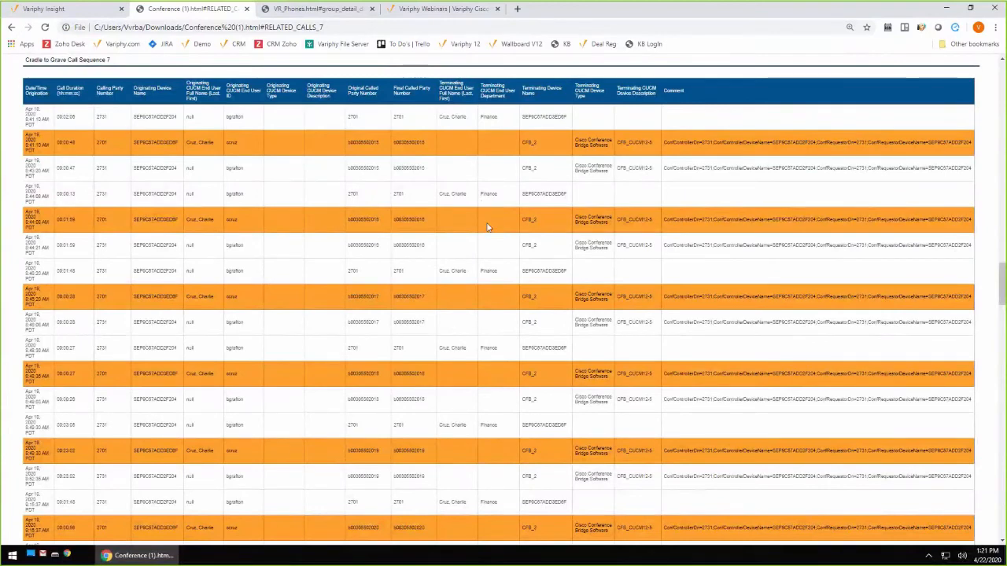
- Examine the calls in Cradle to Grave Call Sequence 7, highlighting the ConfControllerDn part of one call's Comment
scroll(490, 228, down, 3)
scroll(501, 253, up, 4)
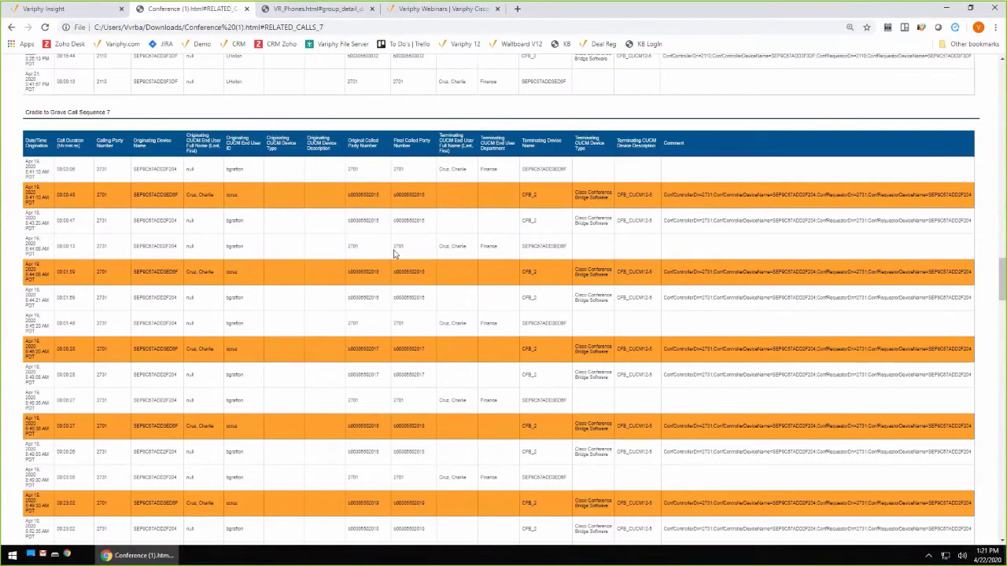
scroll(395, 250, down, 1)
scroll(398, 254, down, 1)
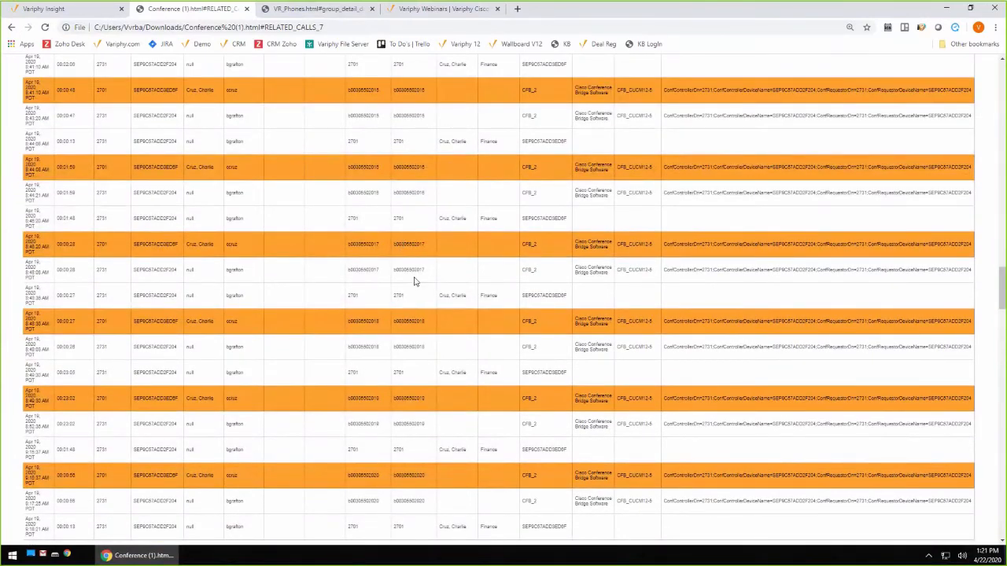
scroll(416, 281, down, 1)
drag(714, 220, 663, 218)
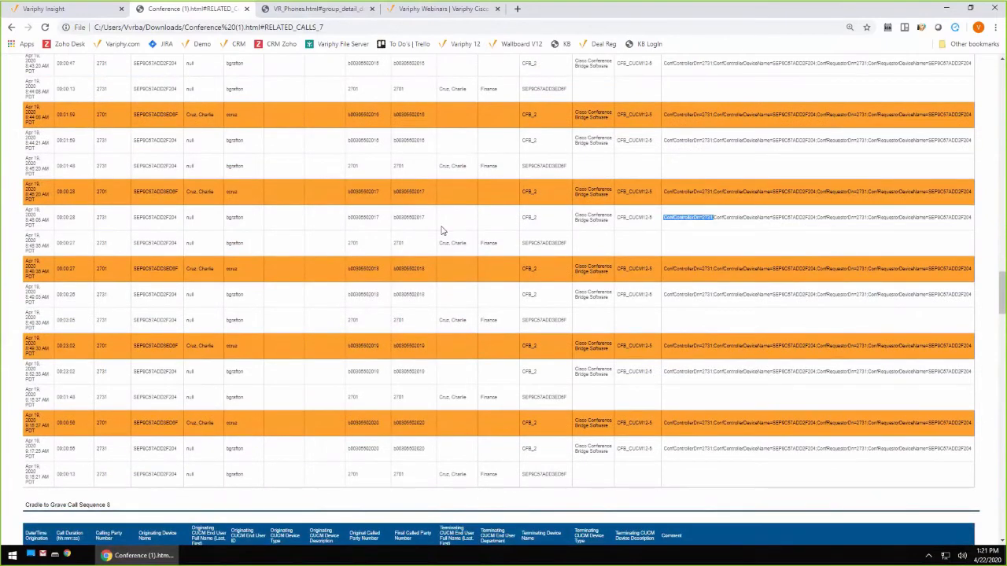
scroll(507, 338, up, 1)
scroll(507, 338, up, 1)
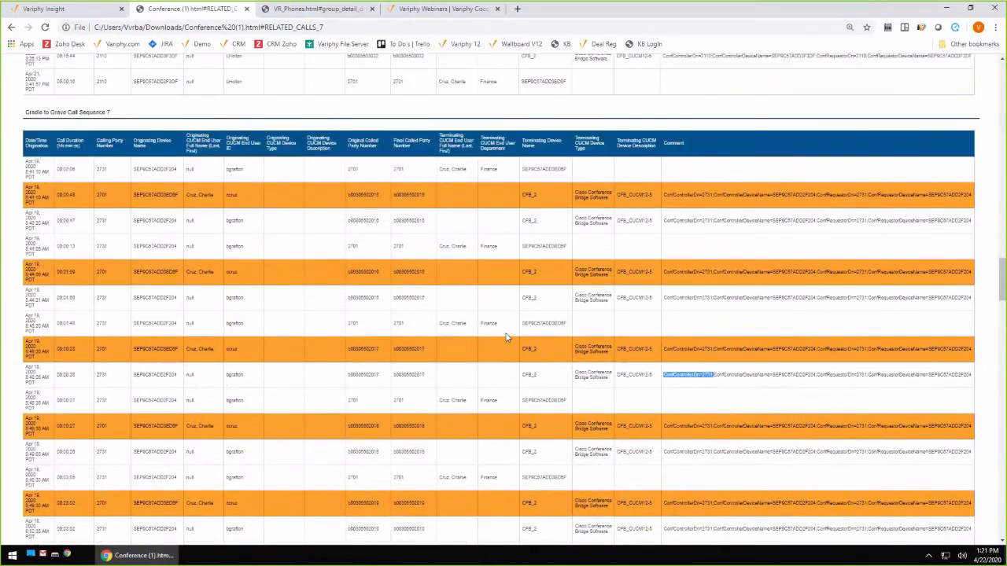
scroll(507, 337, down, 1)
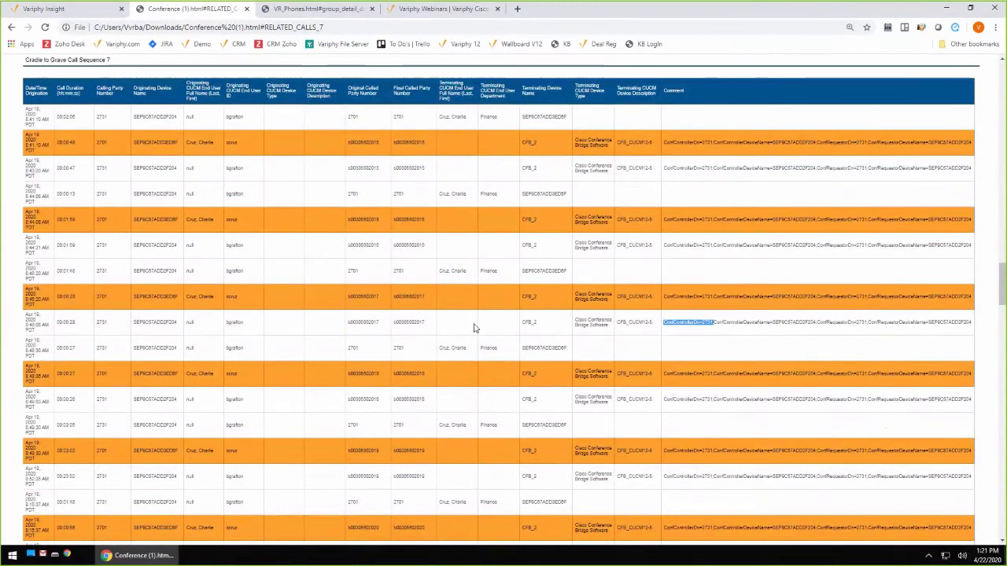
- Return to Variphy Insight and start a new call analytics report named Cap SIP
click(88, 11)
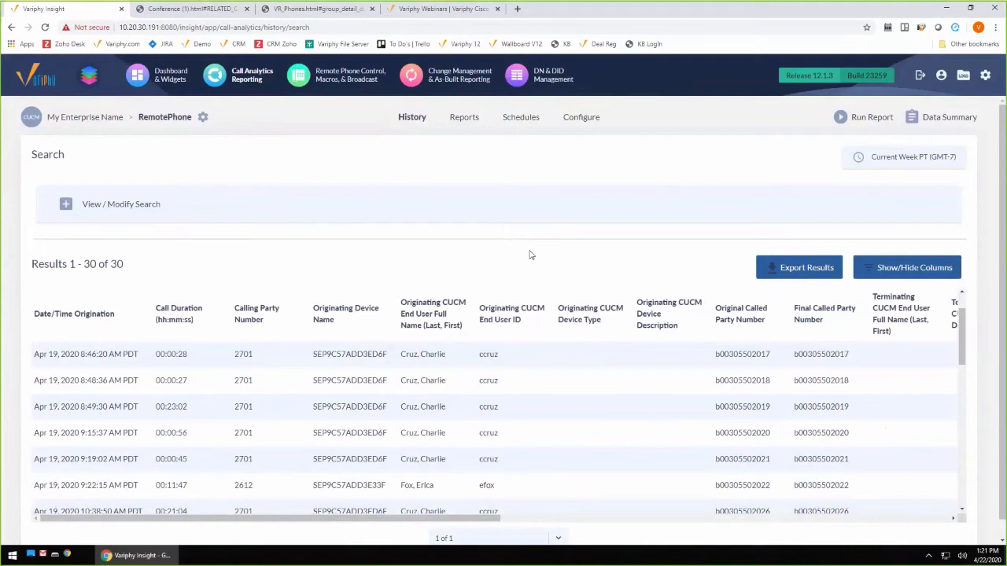
click(464, 118)
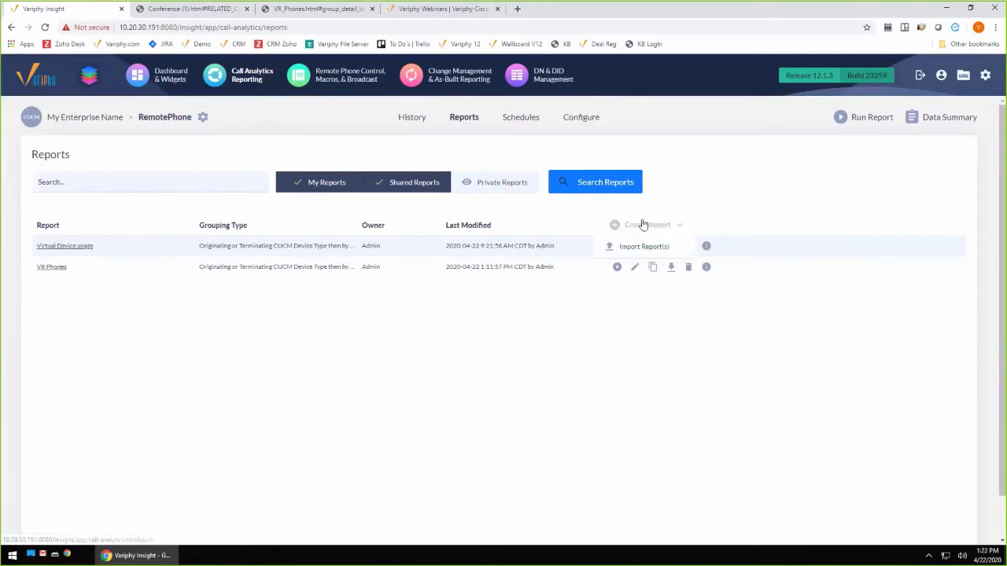
click(406, 122)
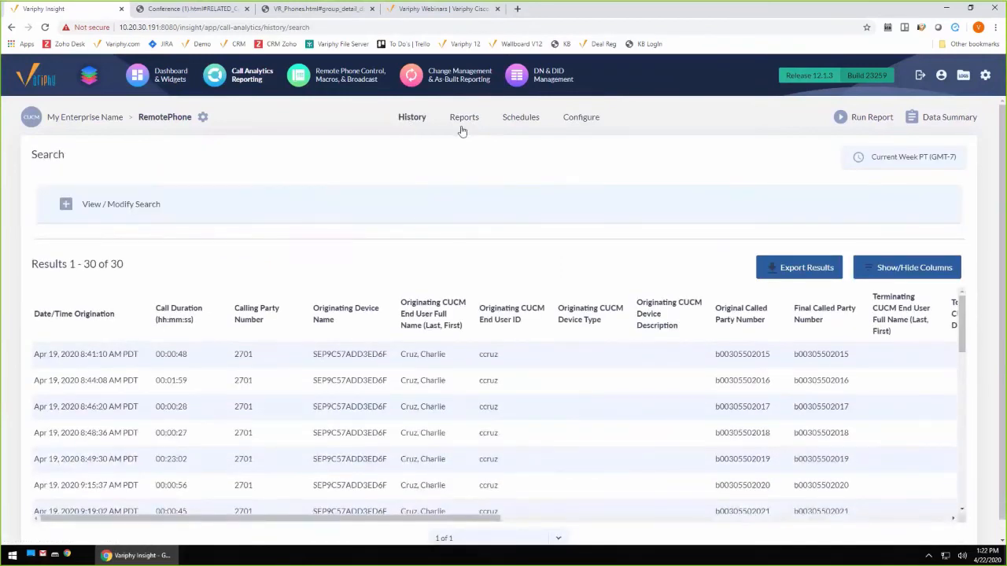
click(463, 120)
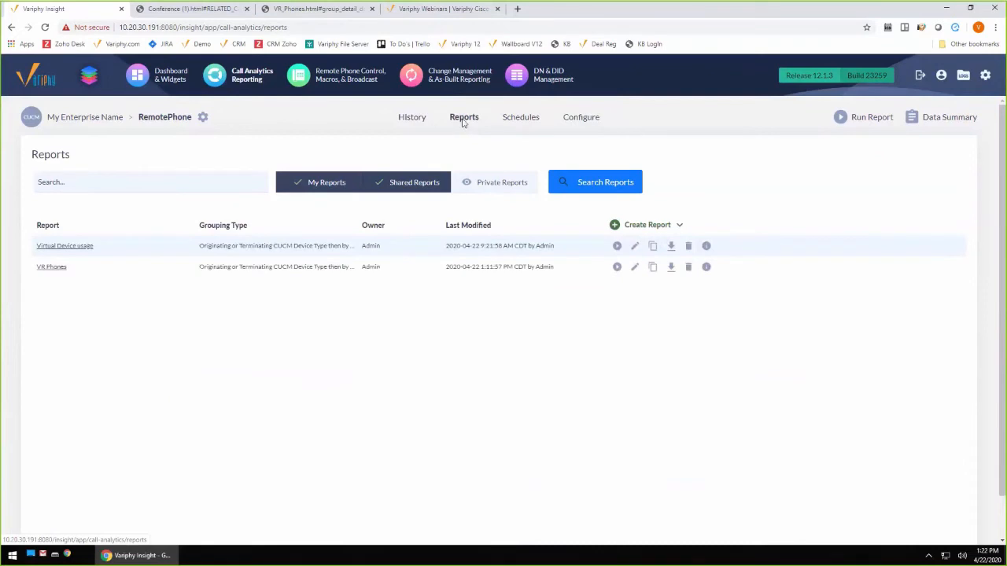
click(639, 226)
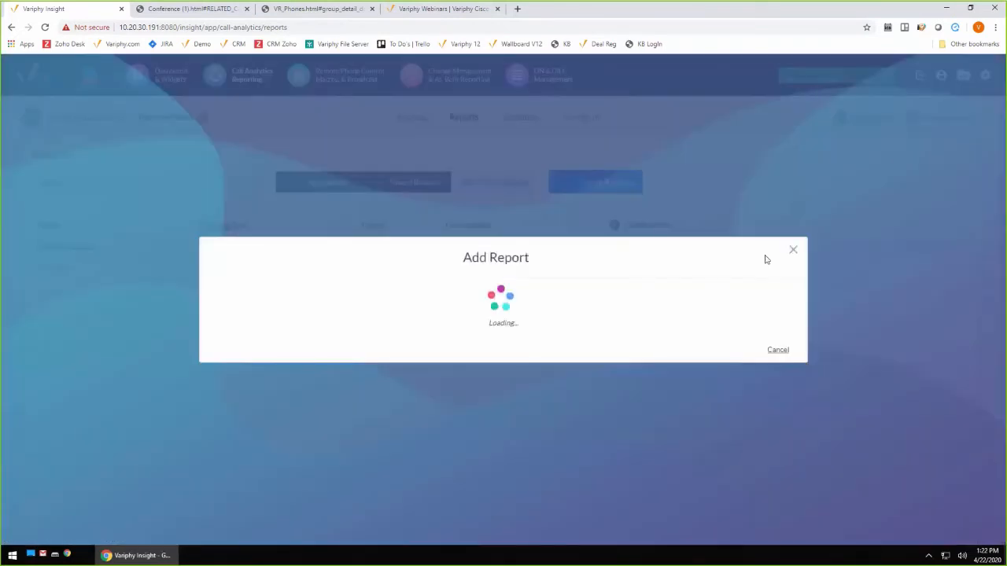
click(406, 202)
text(Cap)
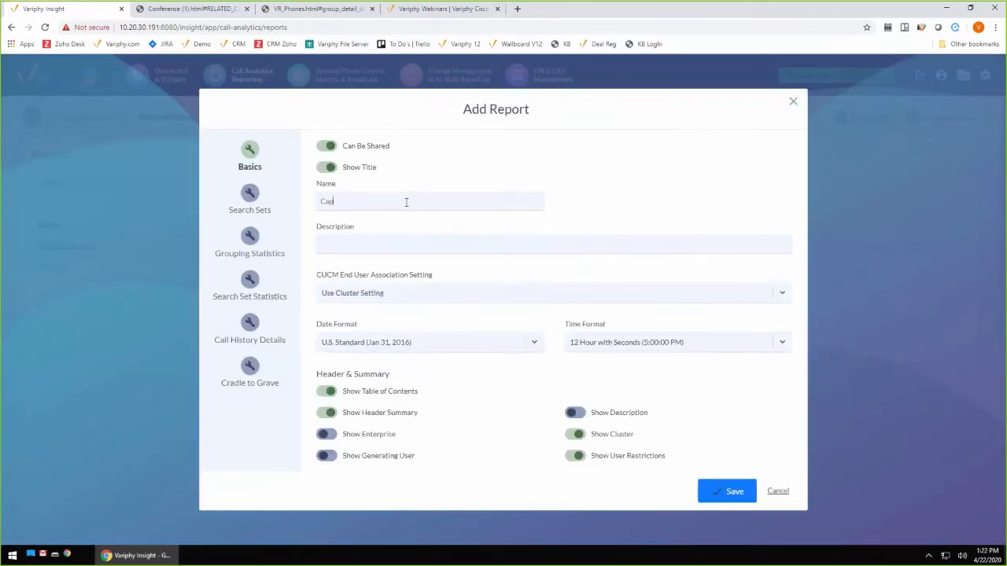
text( SIP)
- Create a search set named SIP Trunk and add the Originating or Terminating CUCM Device Type criterion to it
click(249, 193)
click(362, 132)
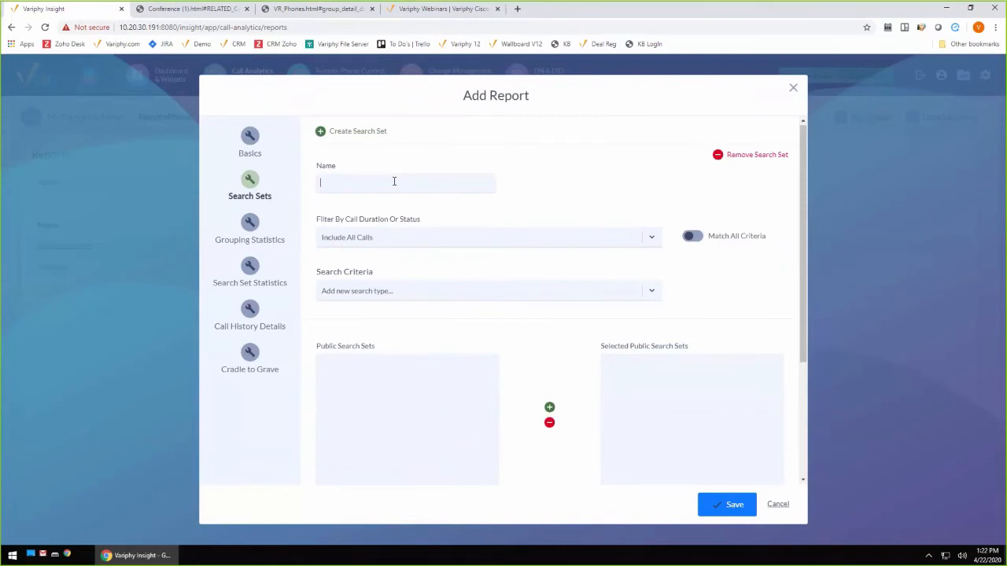
click(427, 293)
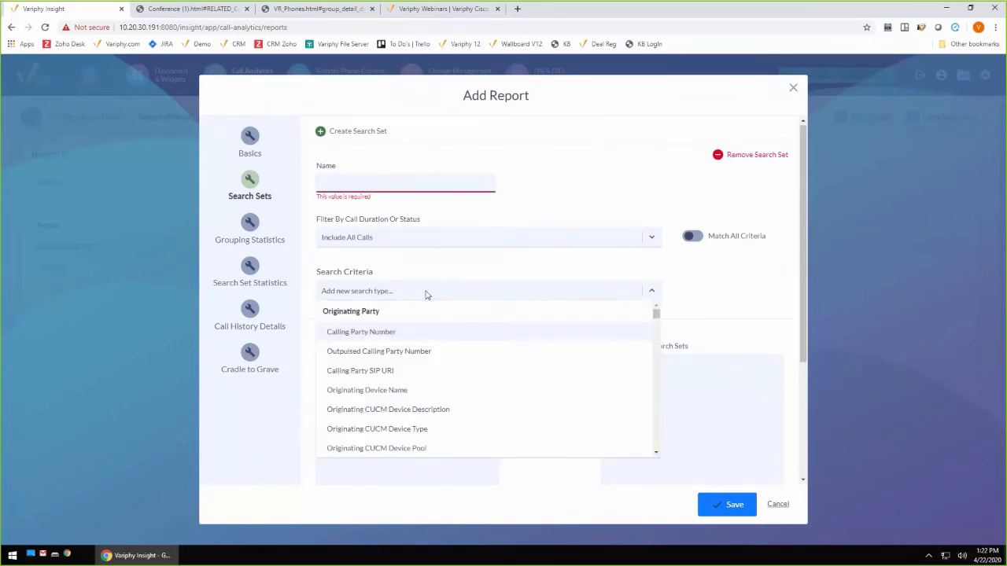
text(type)
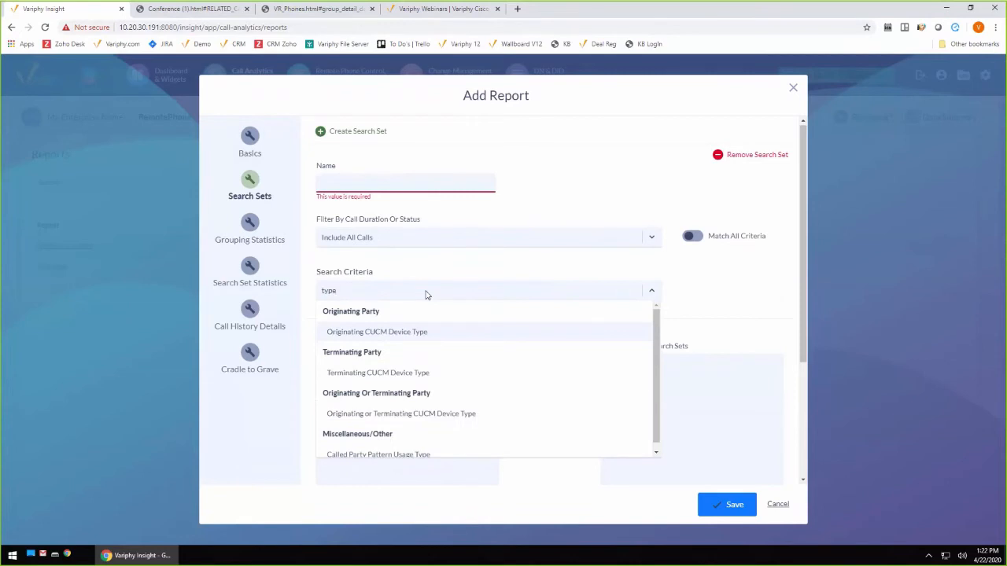
click(453, 418)
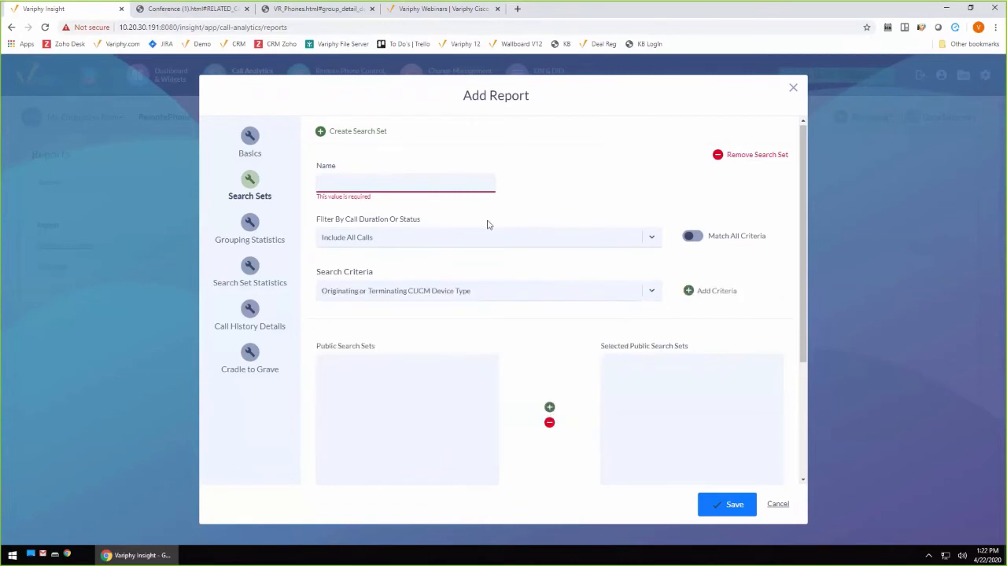
click(423, 183)
text(SIP Trunk)
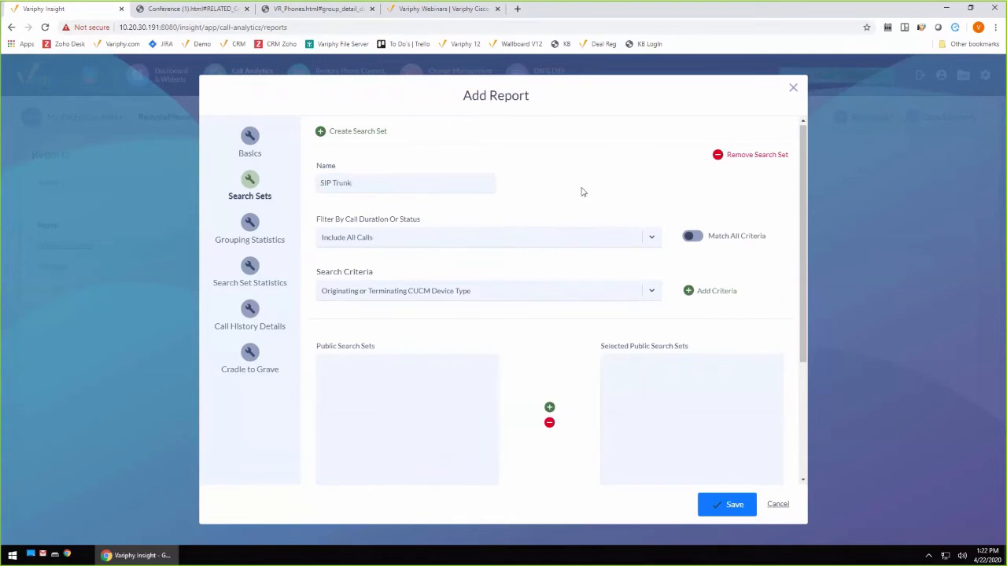
click(690, 293)
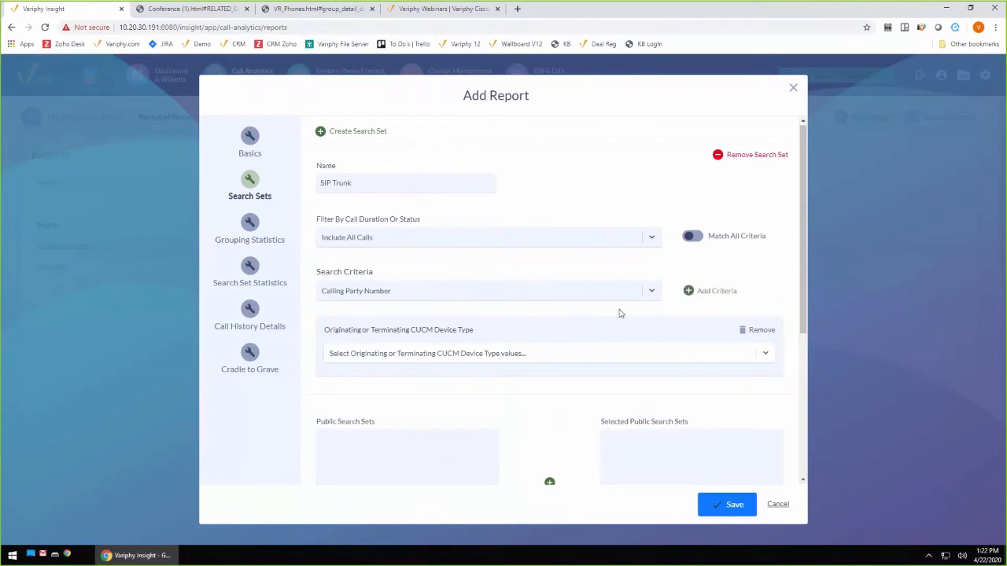
- Set the search set's Originating or Terminating CUCM Device Type value to SIP Trunk
click(538, 360)
text(sip)
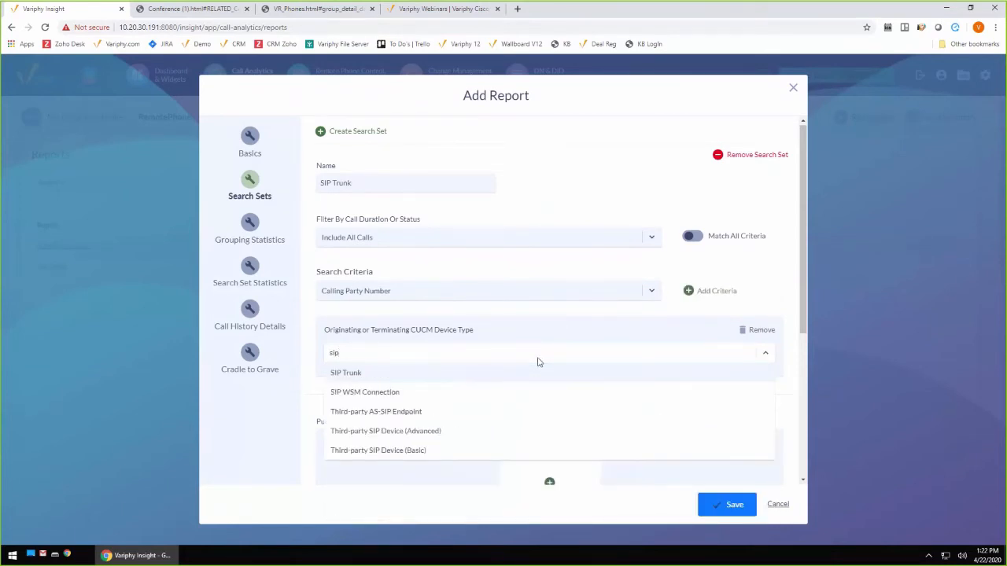
click(514, 376)
click(581, 315)
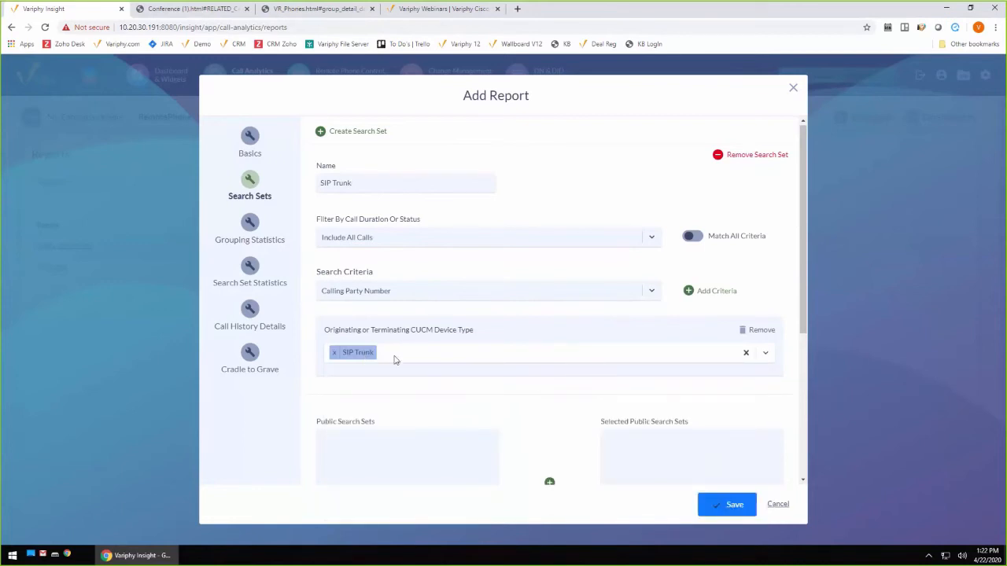
- Turn on the Total Concurrent Call Activity charts and tables in the report's search set statistics
click(249, 272)
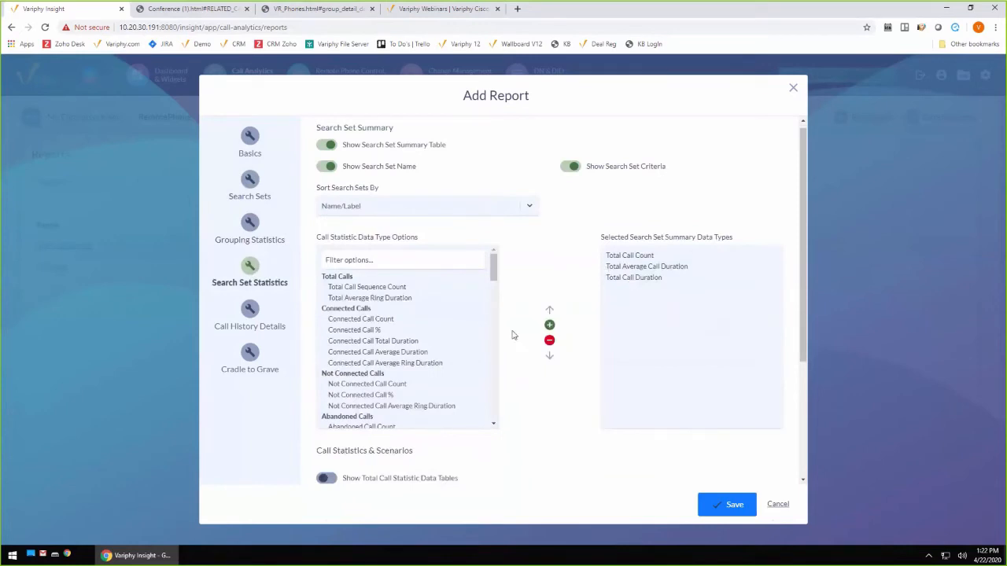
drag(494, 269, 494, 281)
scroll(494, 280, down, 3)
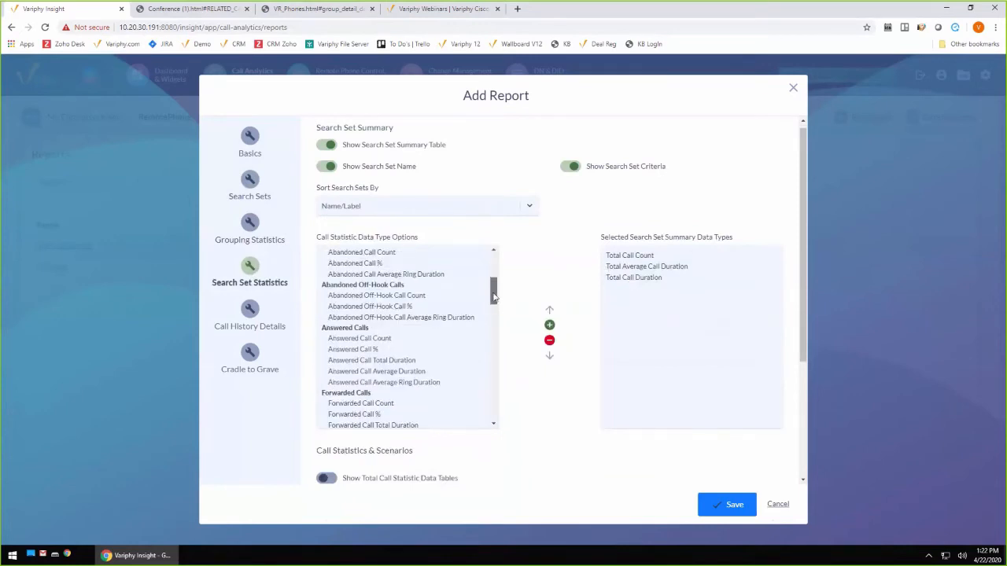
scroll(528, 367, down, 2)
scroll(527, 367, down, 2)
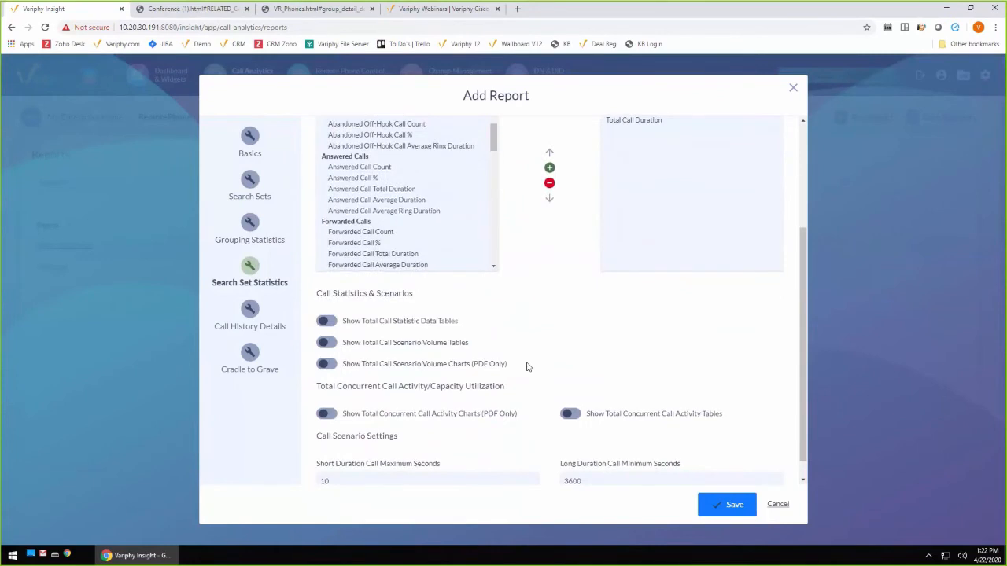
click(429, 396)
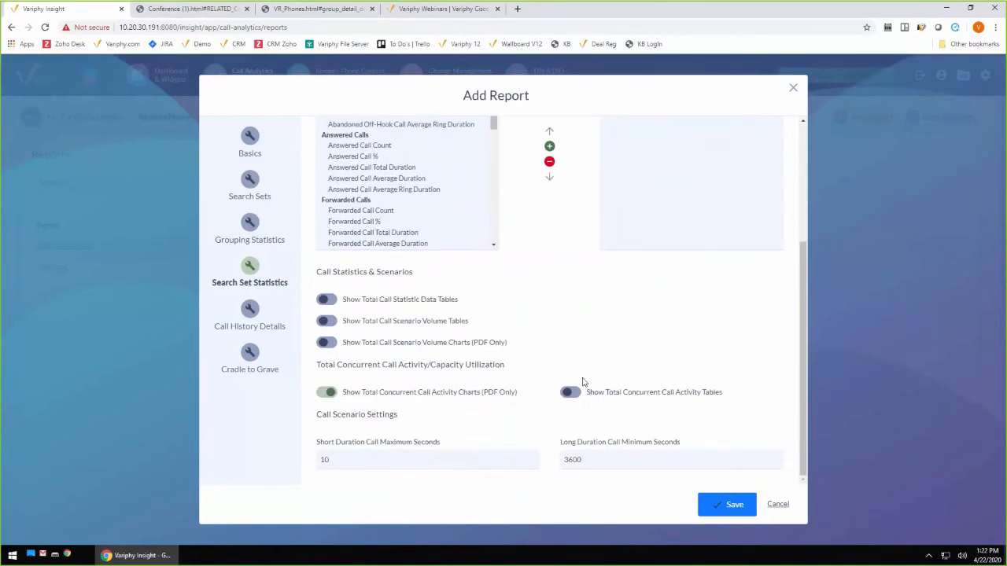
click(584, 387)
scroll(598, 405, up, 3)
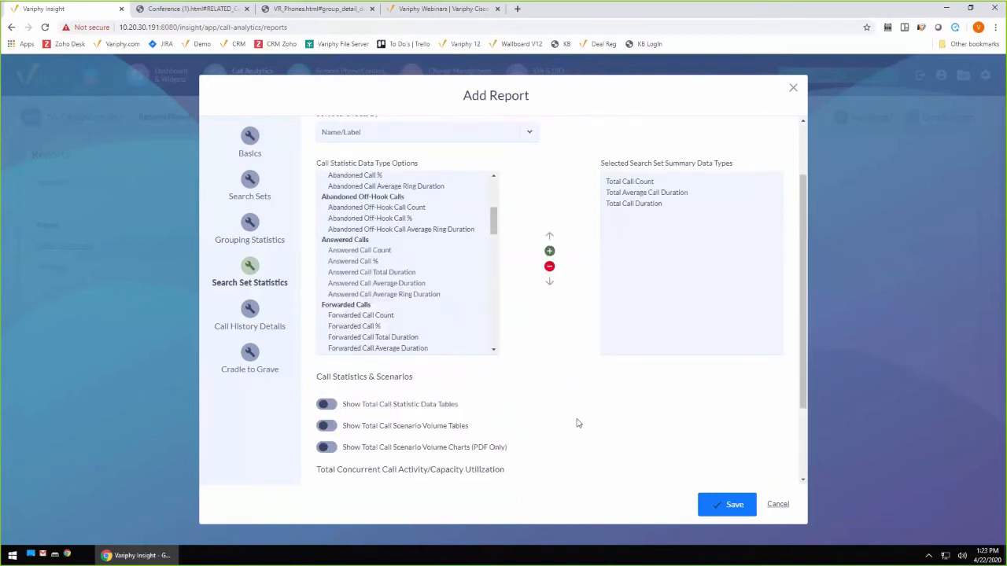
scroll(576, 423, up, 3)
- Enable Data Grouping in the report's grouping statistics
click(265, 196)
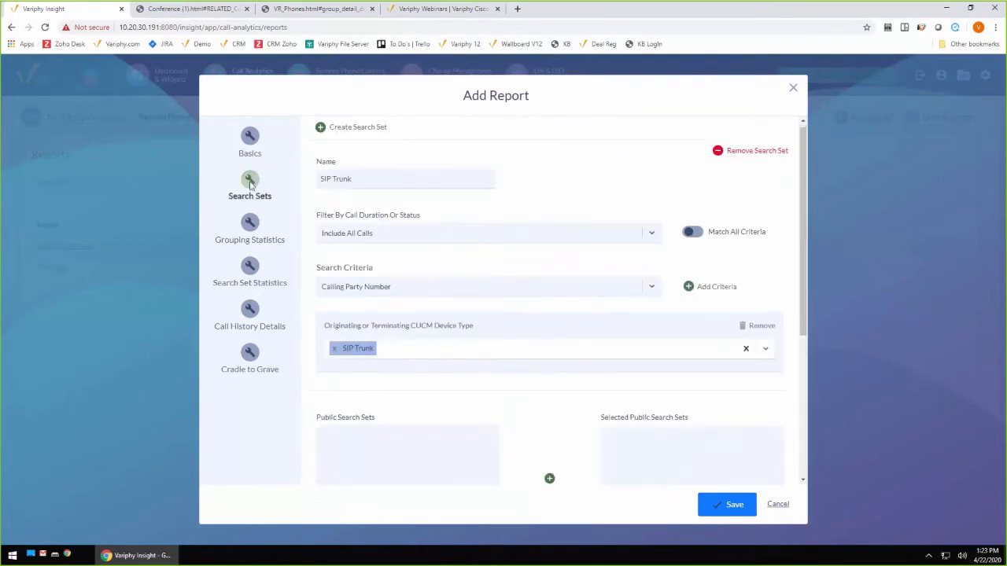
click(260, 270)
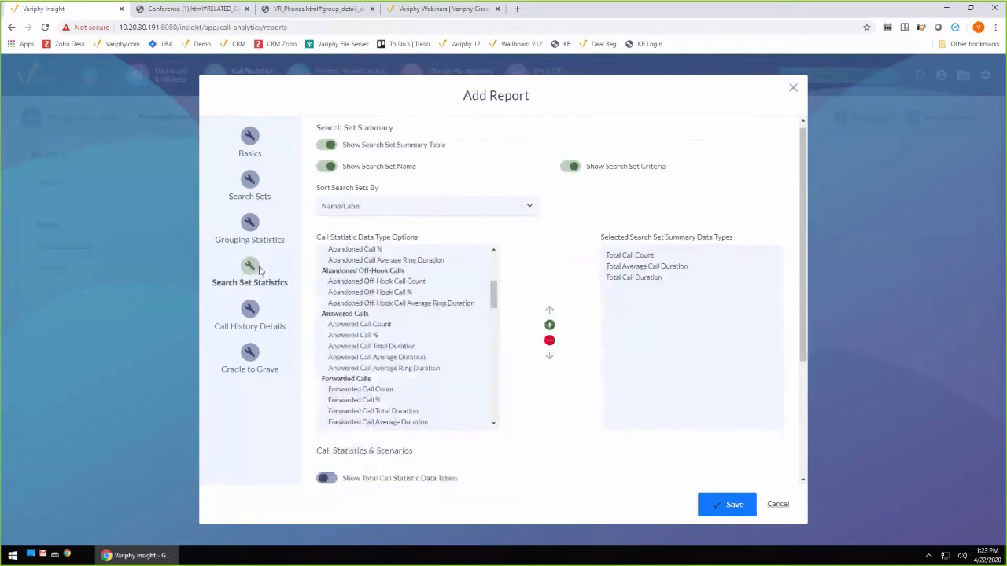
click(256, 191)
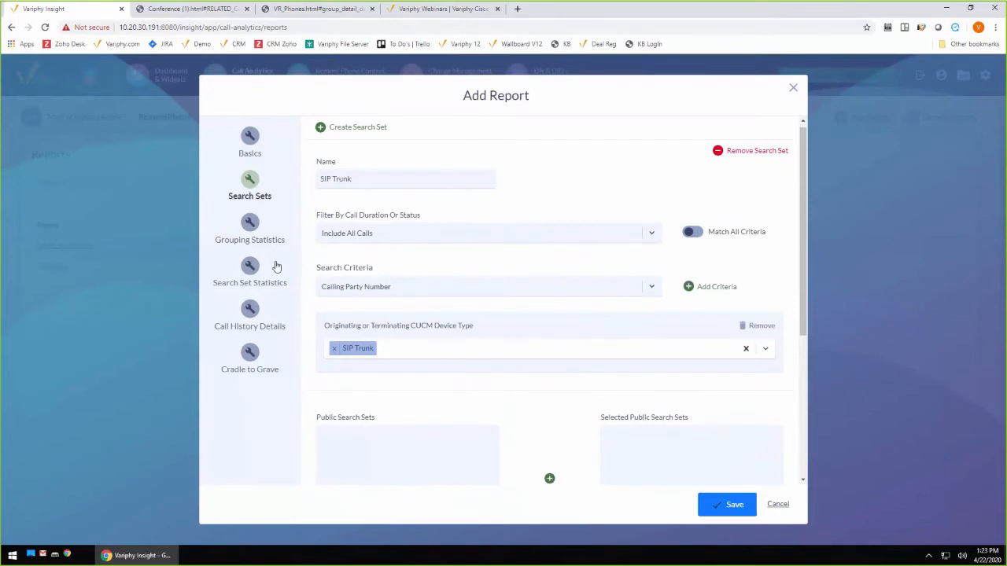
click(250, 228)
click(388, 188)
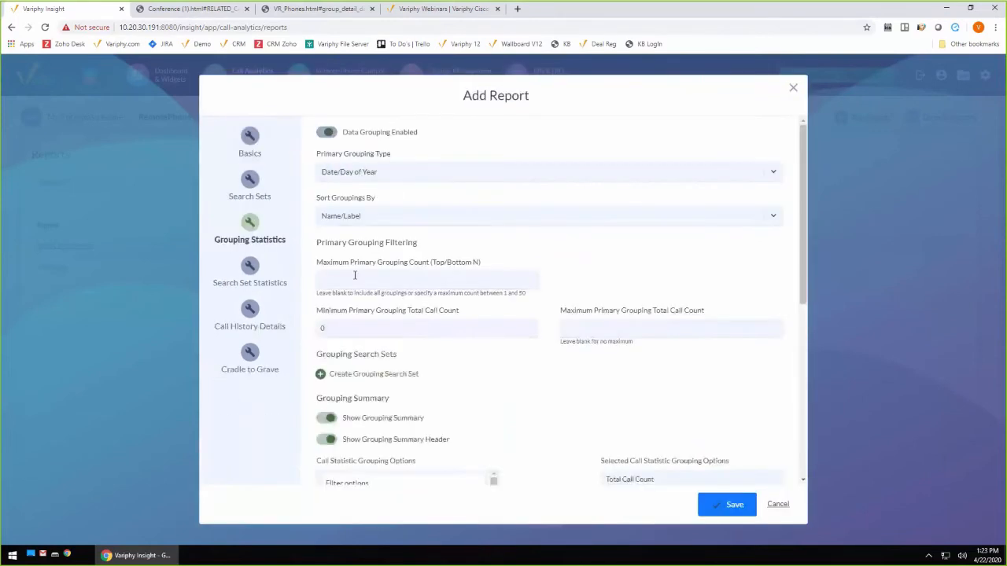
click(431, 175)
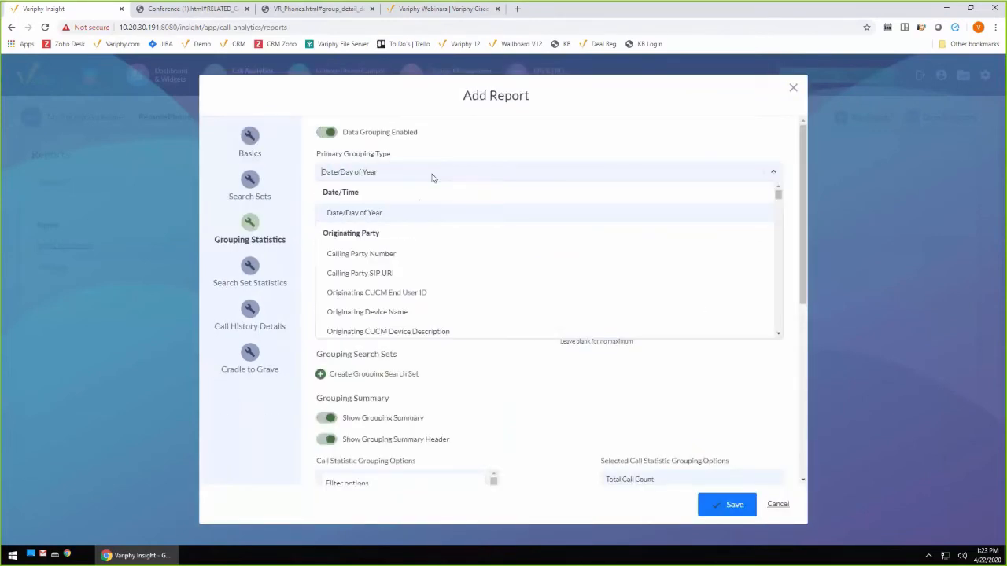
text(type)
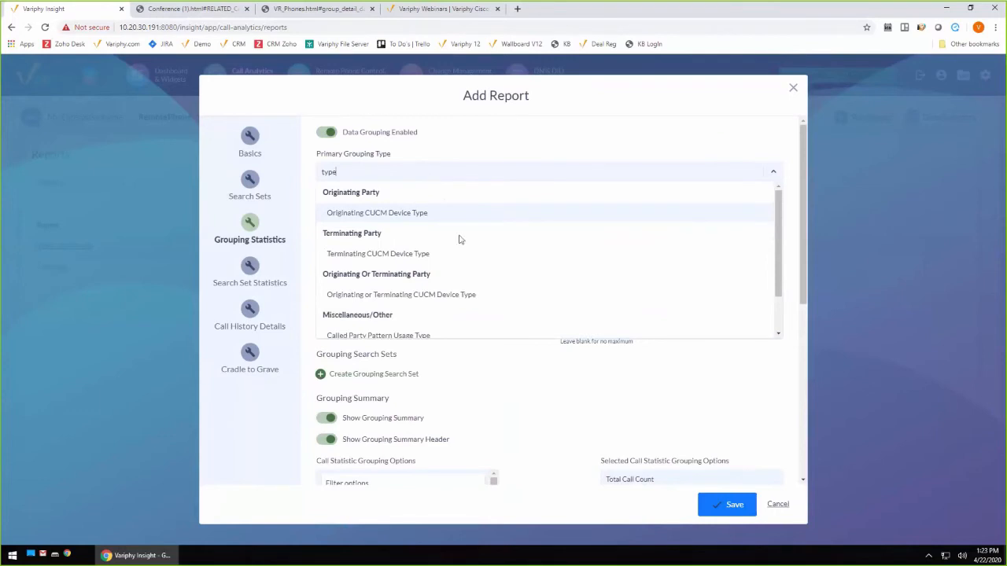
click(301, 173)
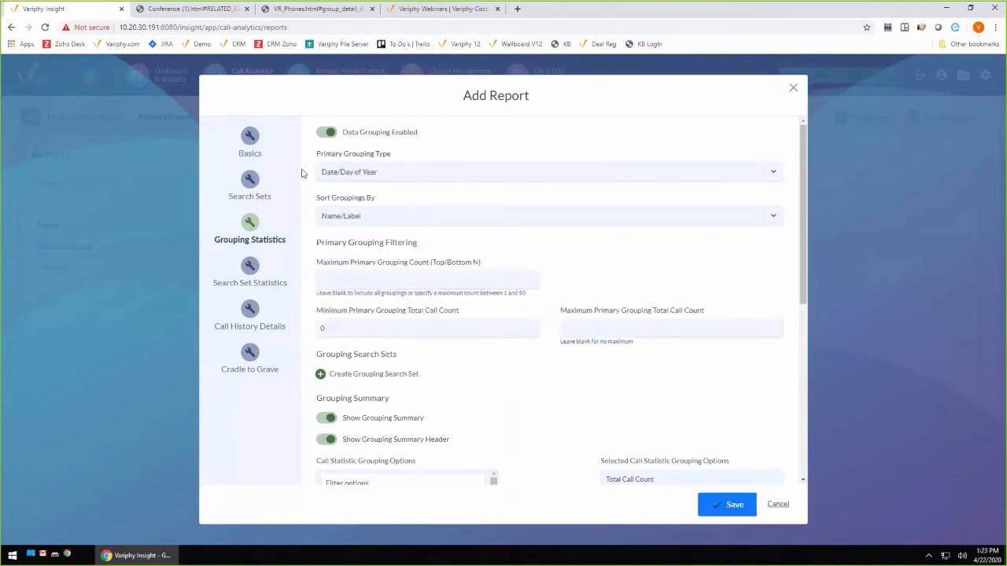
- Set the report's primary grouping type to Originating or Terminating Device Name
click(367, 175)
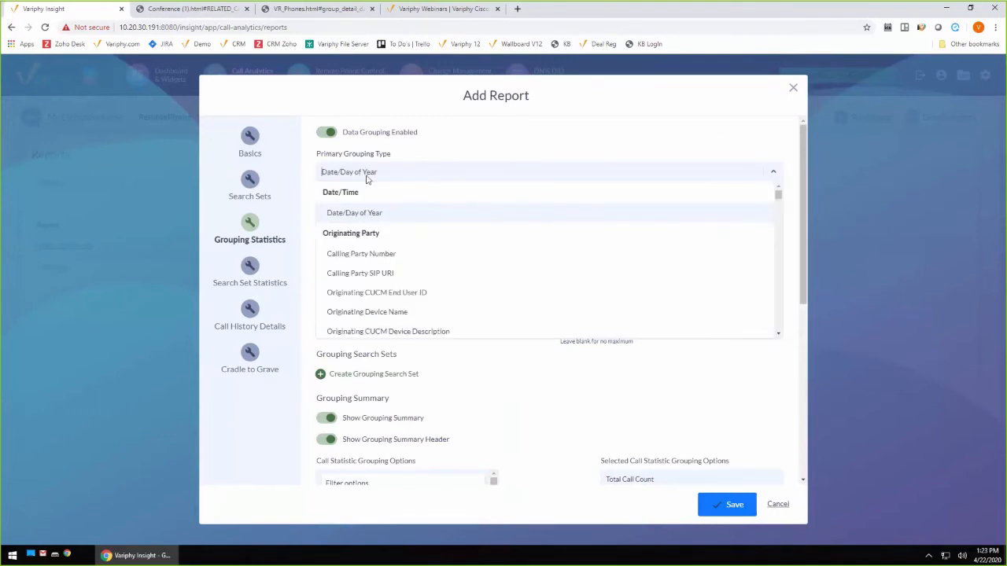
text(name)
scroll(389, 197, down, 1)
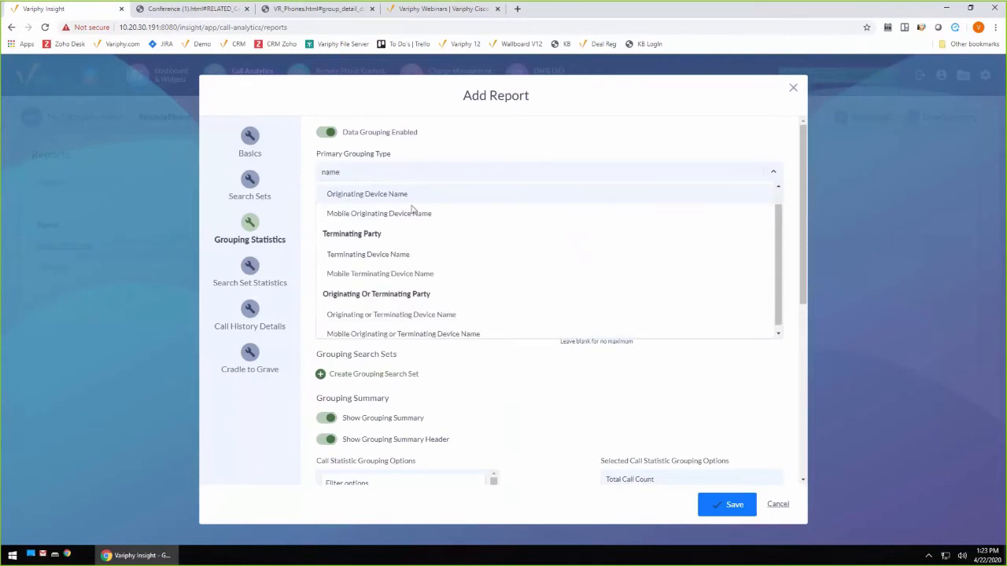
click(403, 311)
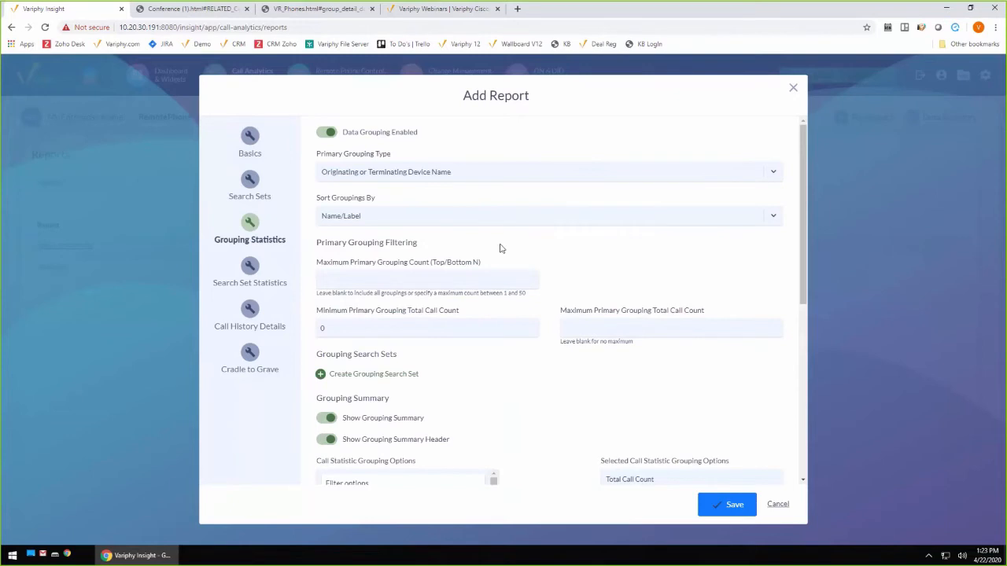
- Turn on the Grouping Concurrent Call Activity Summary and Charts, and turn off Show Call History Record Details
scroll(500, 248, down, 2)
scroll(511, 253, down, 3)
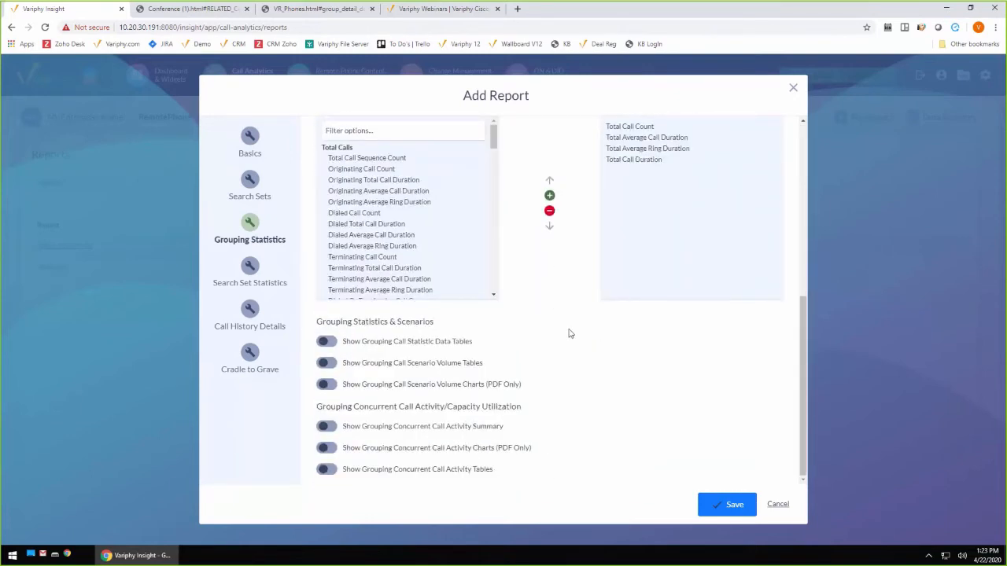
click(325, 448)
click(249, 315)
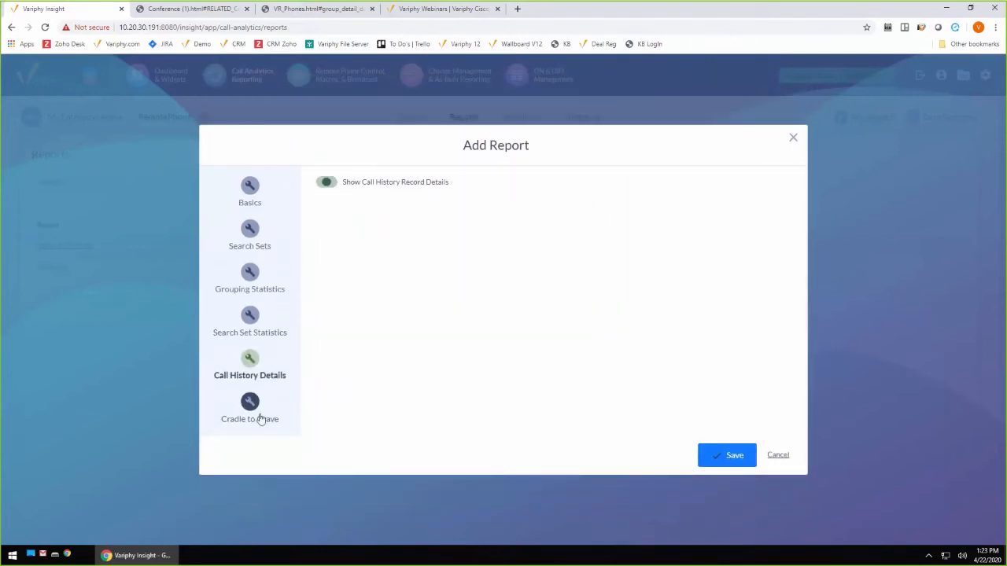
- Review the SIP Trunk search set criteria and the report's grouping summary, scenario and concurrent call activity options
click(257, 232)
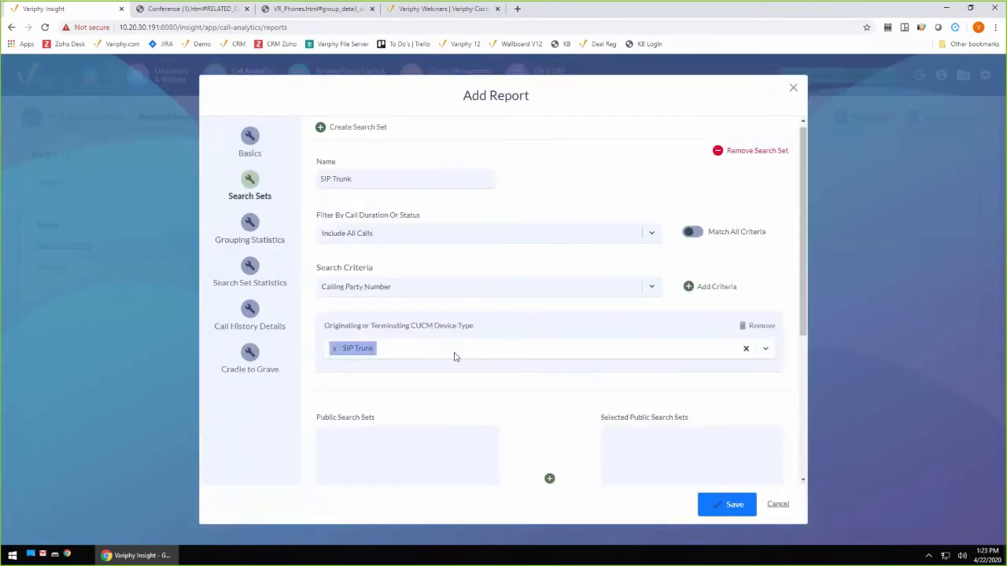
click(249, 228)
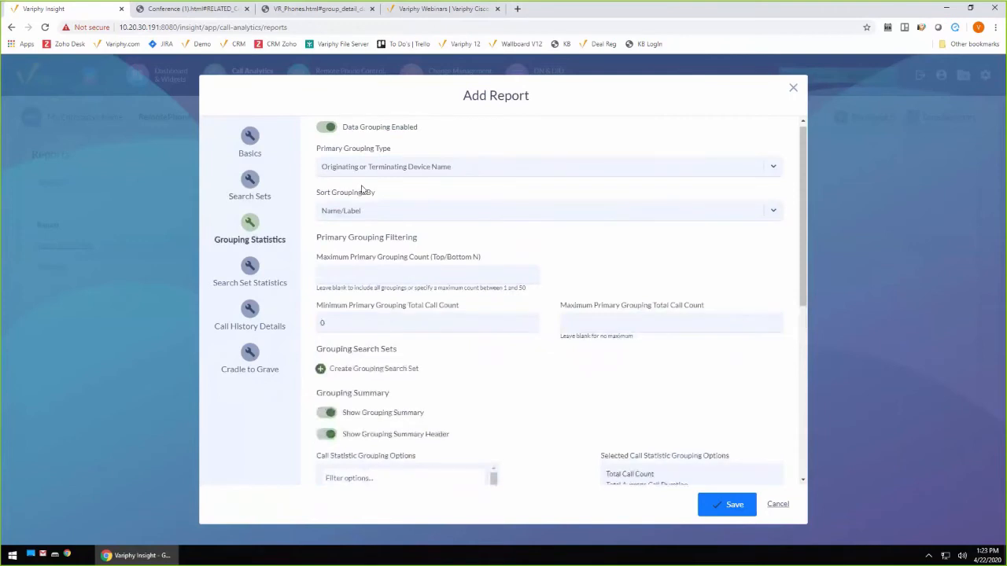
scroll(552, 384, down, 3)
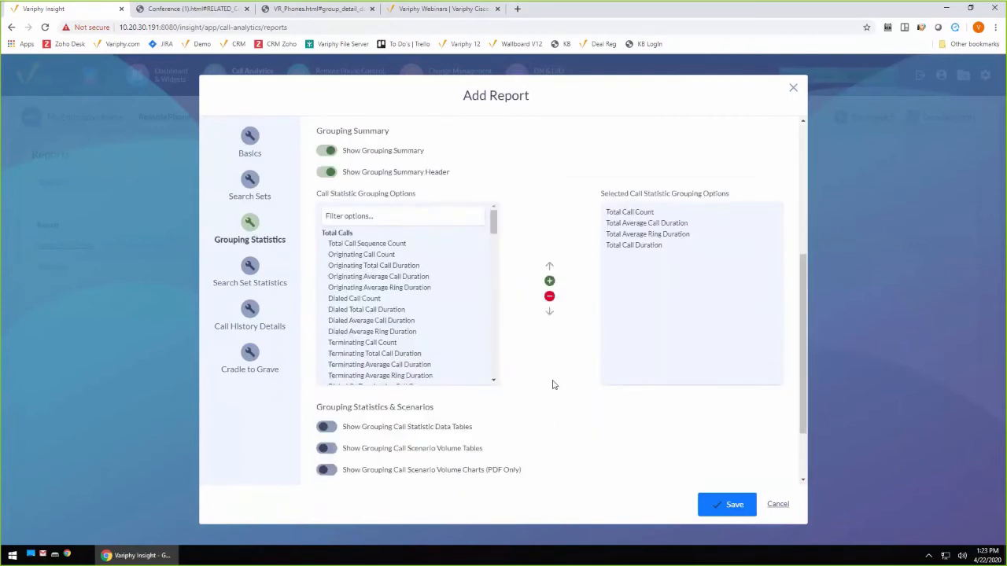
scroll(552, 384, down, 1)
scroll(551, 383, up, 2)
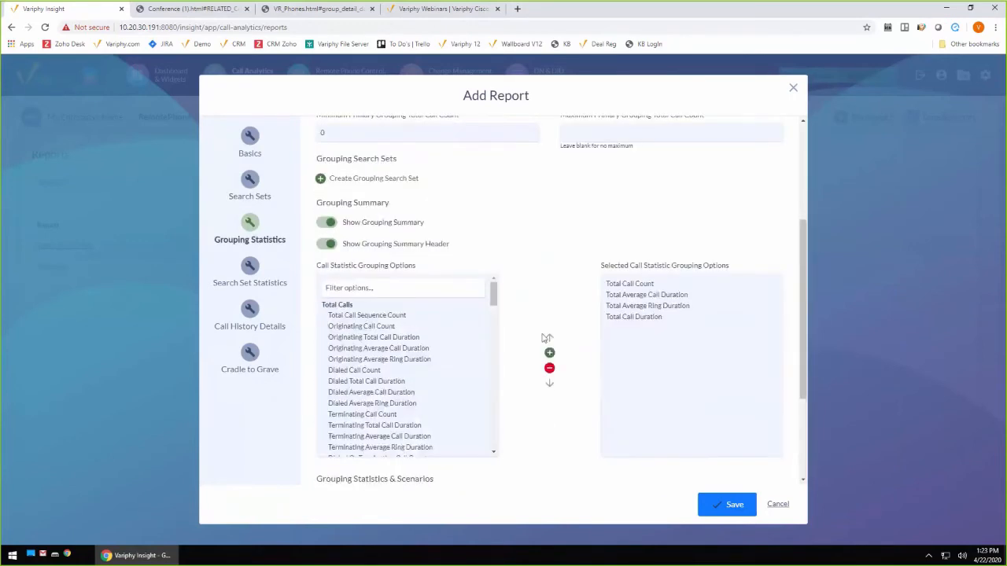
scroll(547, 338, down, 2)
click(328, 343)
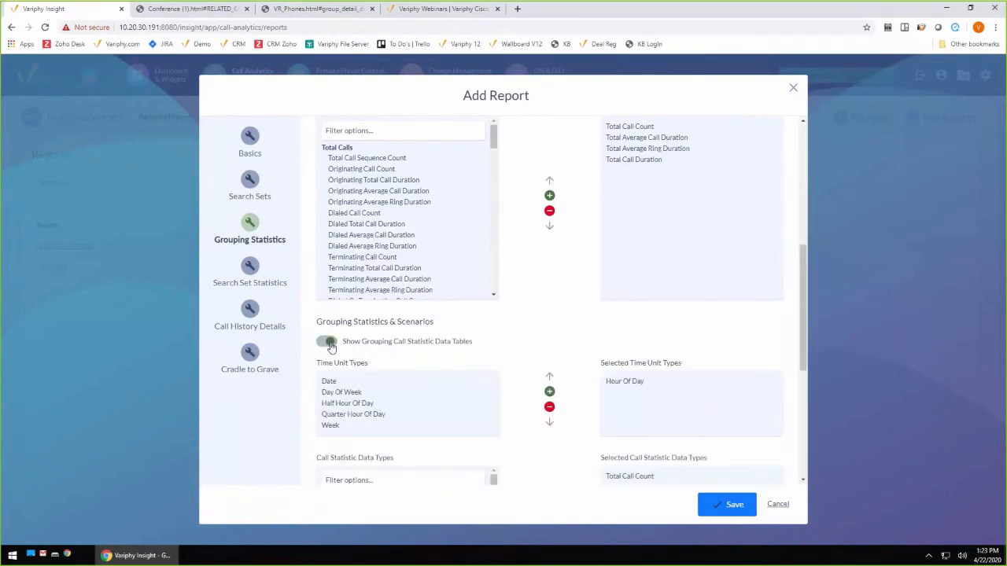
click(328, 343)
drag(418, 427, 506, 432)
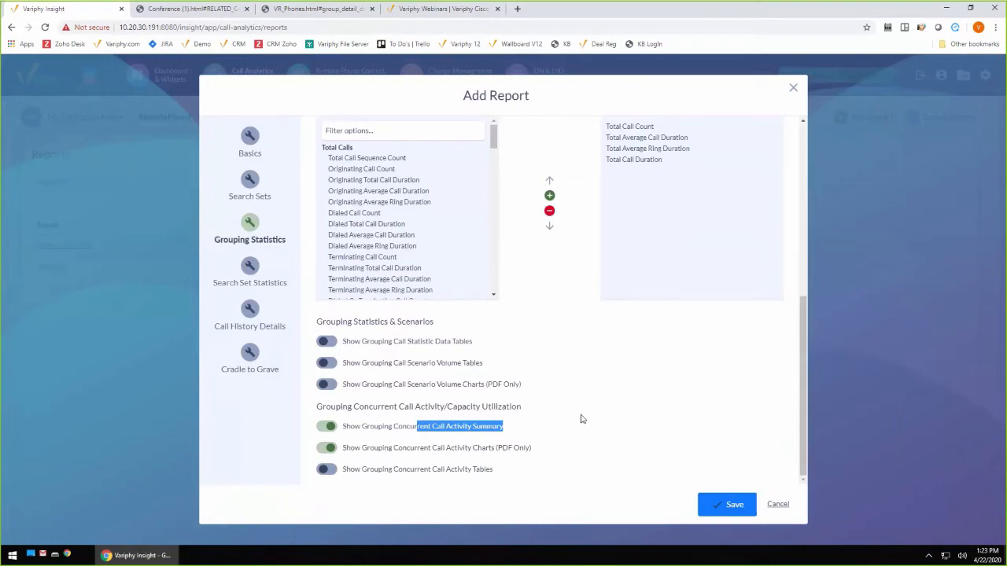
- Check the report's search set statistics, call history and Cradle to Grave settings, and save the report
click(249, 267)
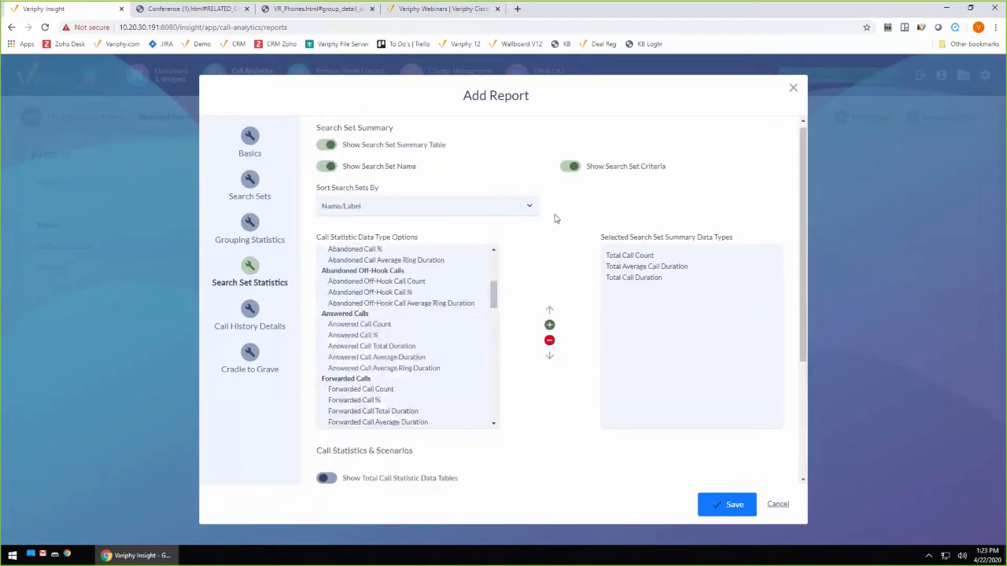
scroll(566, 289, down, 3)
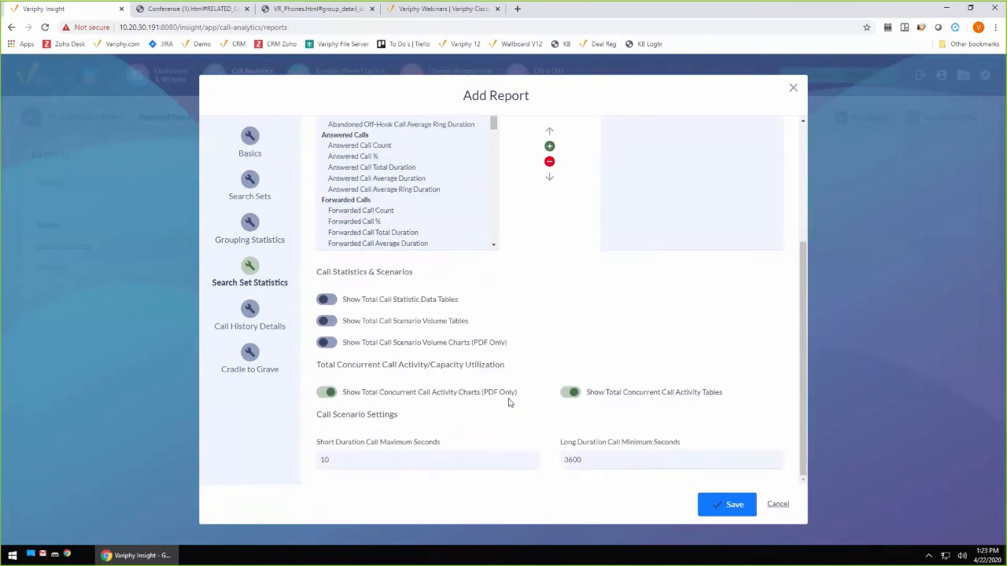
click(255, 325)
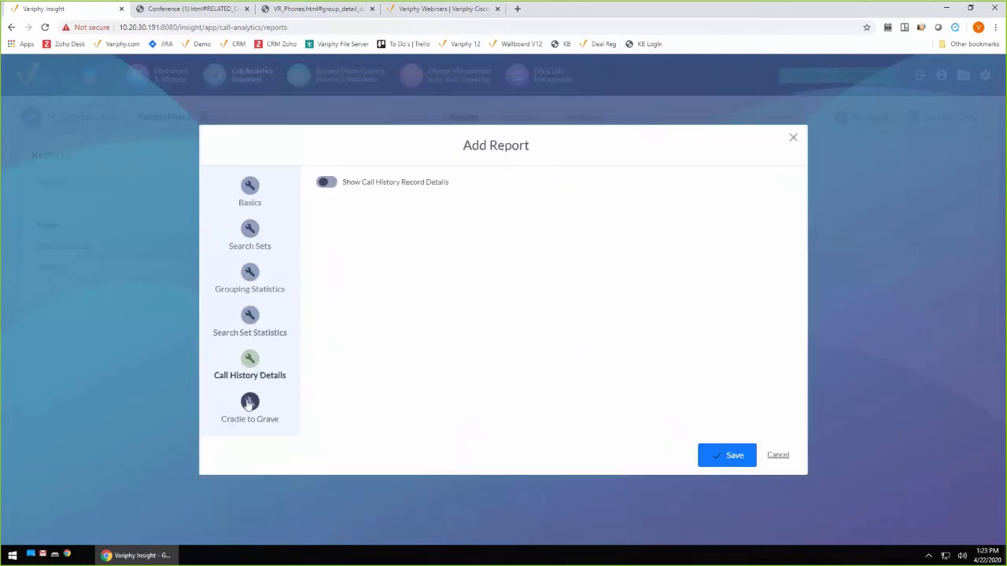
click(249, 402)
click(718, 454)
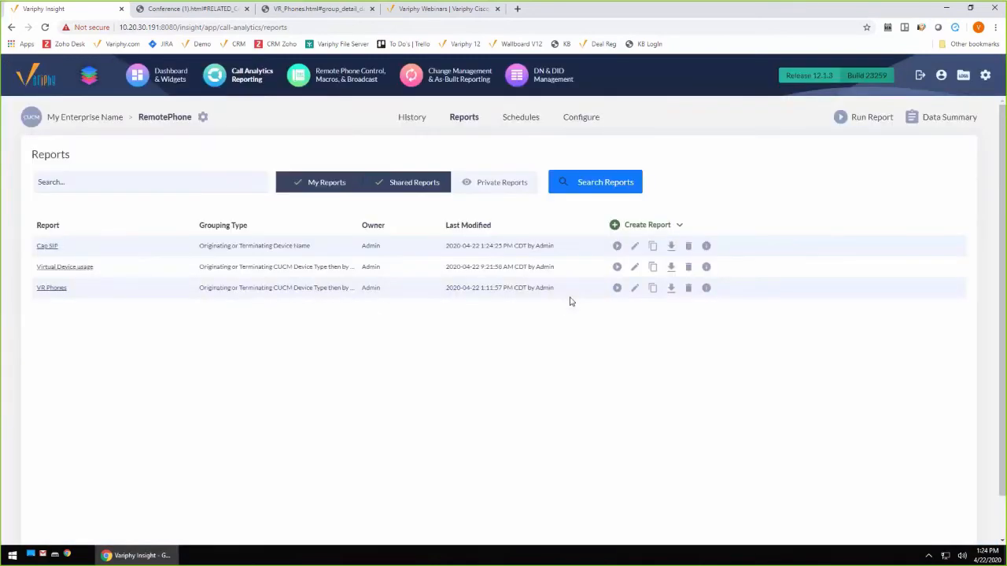
- Run the Cap SIP report in HTML format for the Current Week (Sun, Apr 19, 2020 - Wed, Apr 22, 2020)
click(616, 246)
click(491, 301)
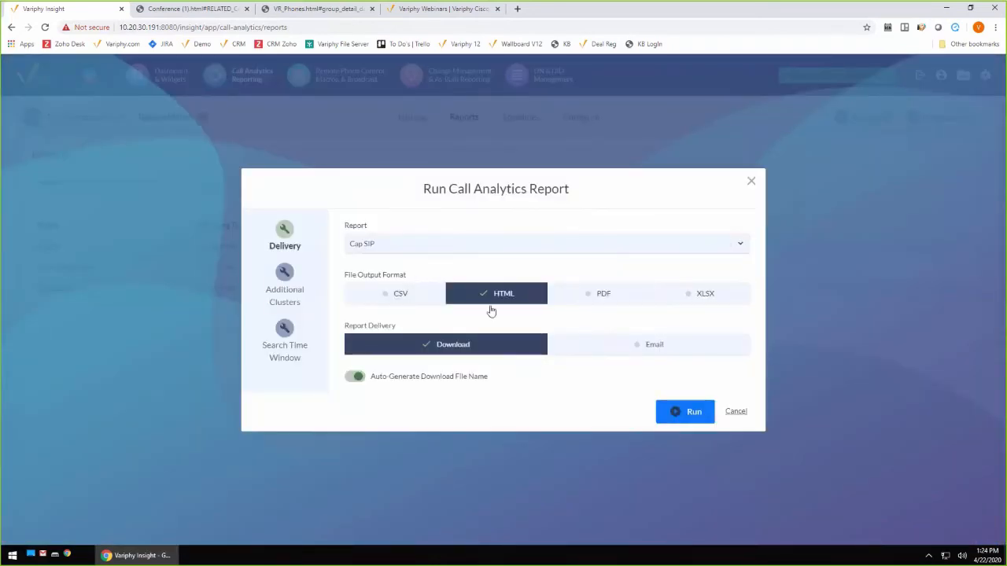
click(285, 274)
click(284, 334)
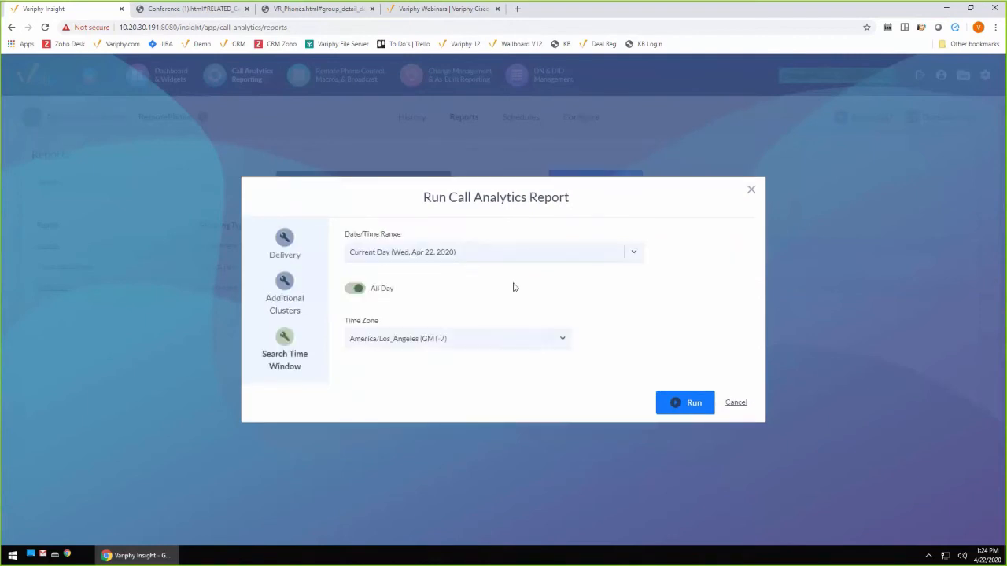
click(407, 254)
scroll(575, 311, down, 3)
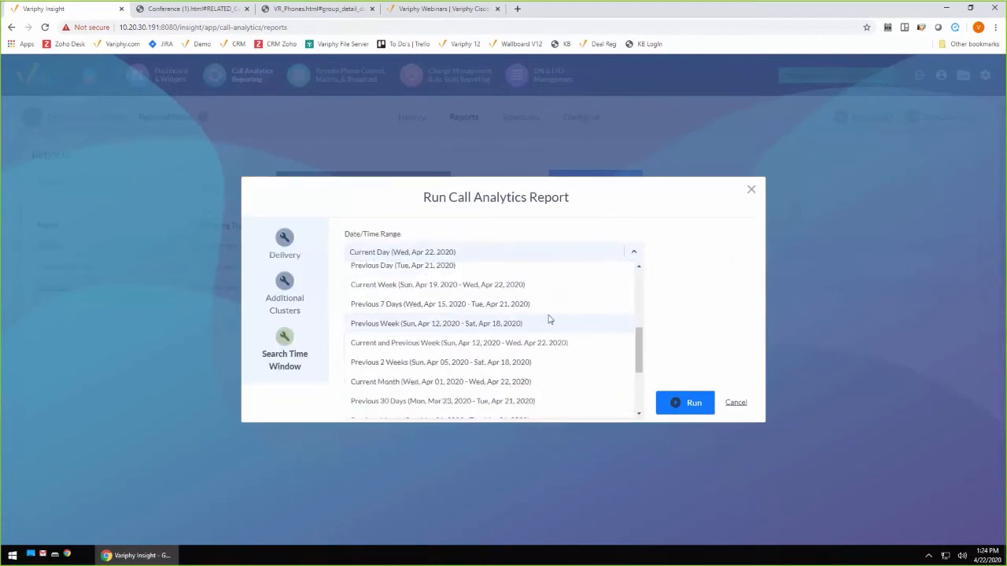
click(440, 284)
click(686, 403)
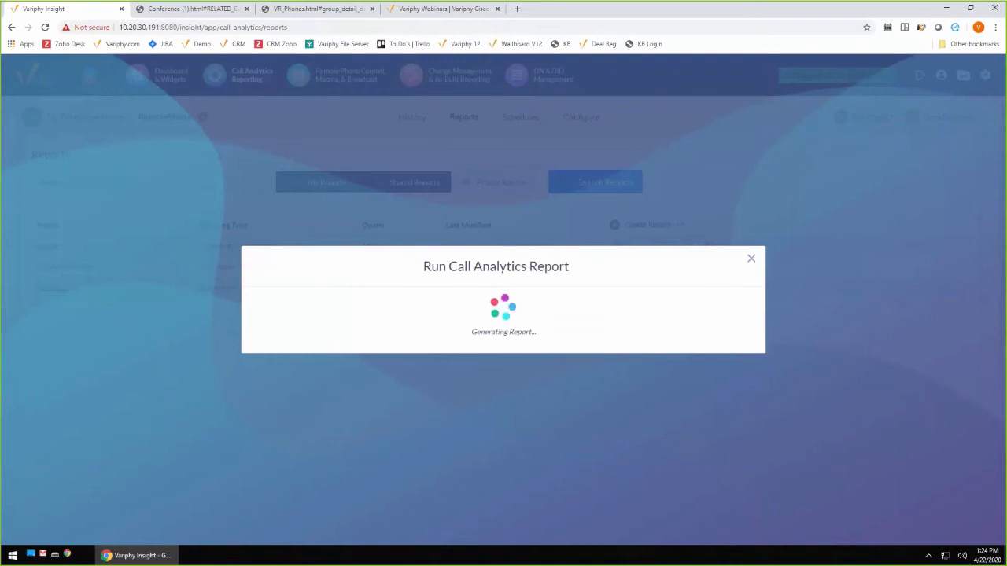
- Examine the weekly Total Call Statistics in the VR_Phones report while the Cap SIP report generates
click(315, 9)
scroll(538, 259, up, 3)
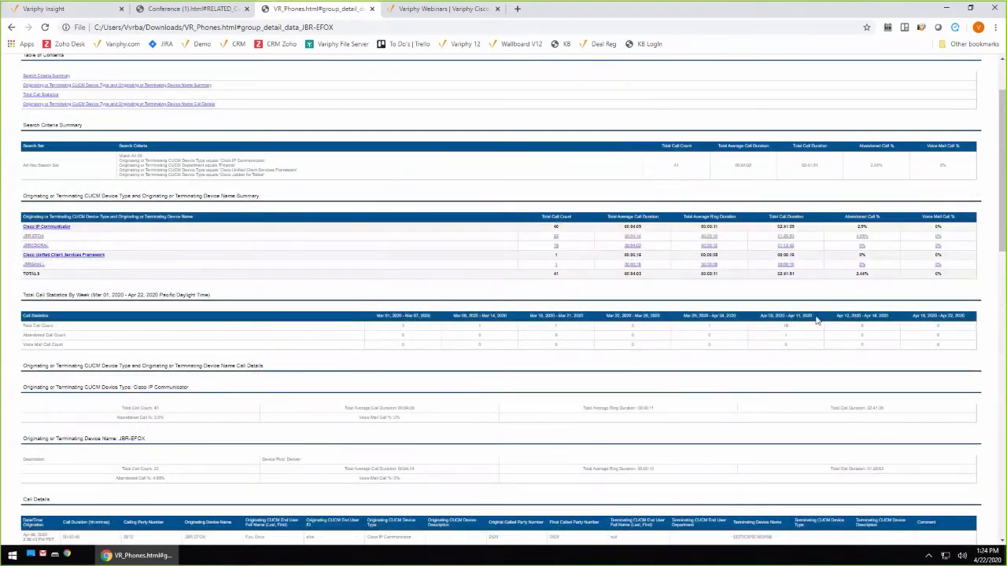
scroll(763, 341, down, 1)
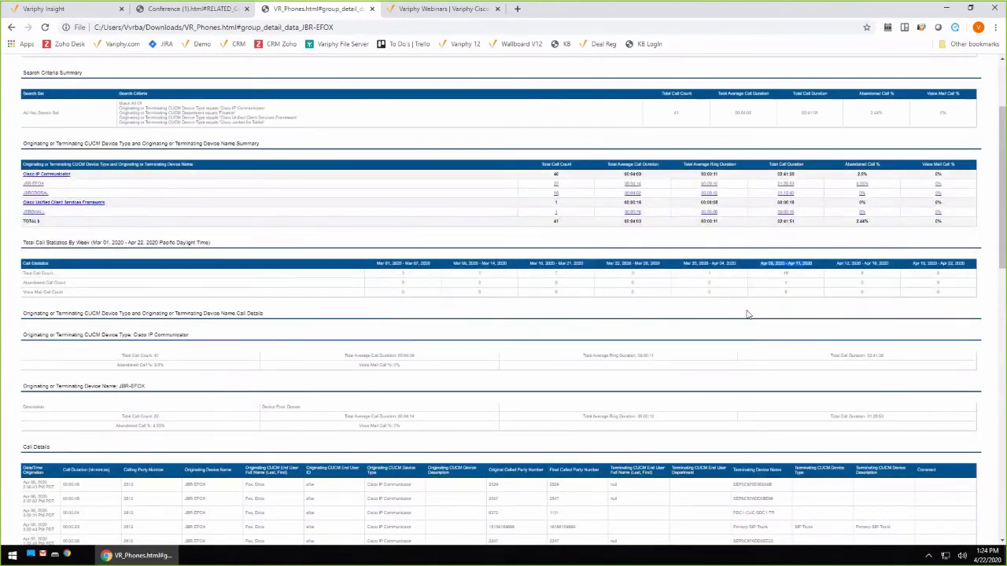
click(71, 9)
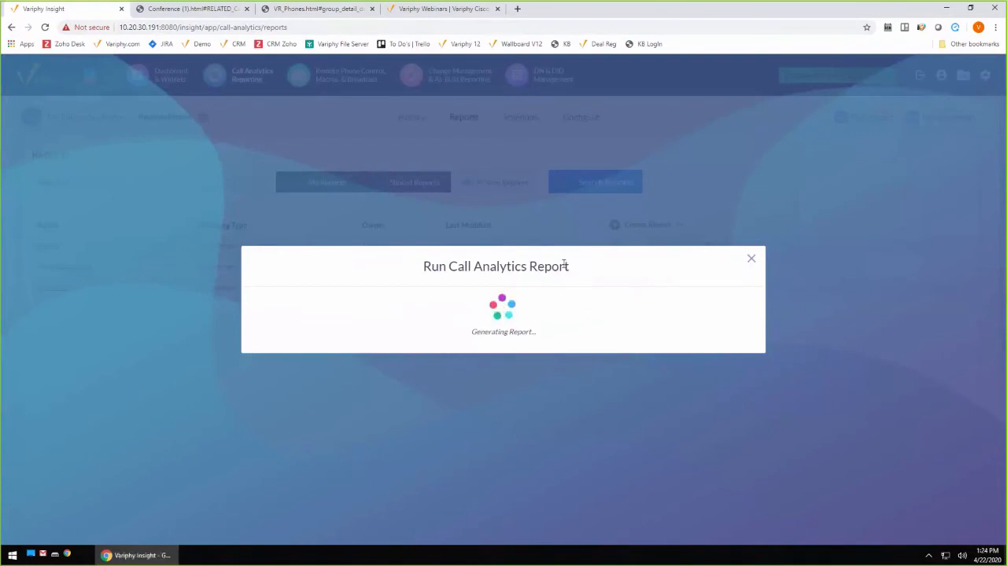
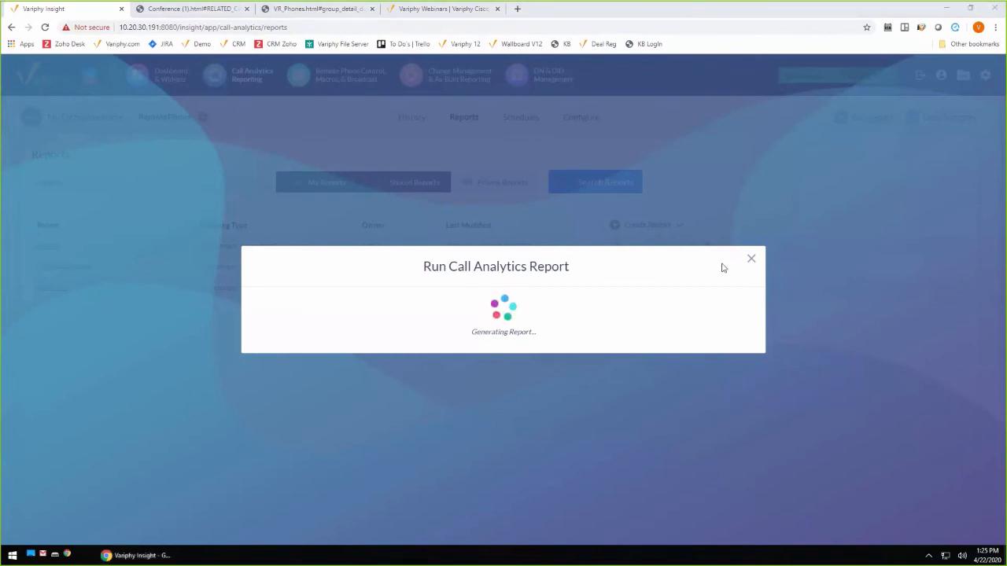
- Open the downloaded Cap_SIP.html report and enlarge the page for reading
click(185, 10)
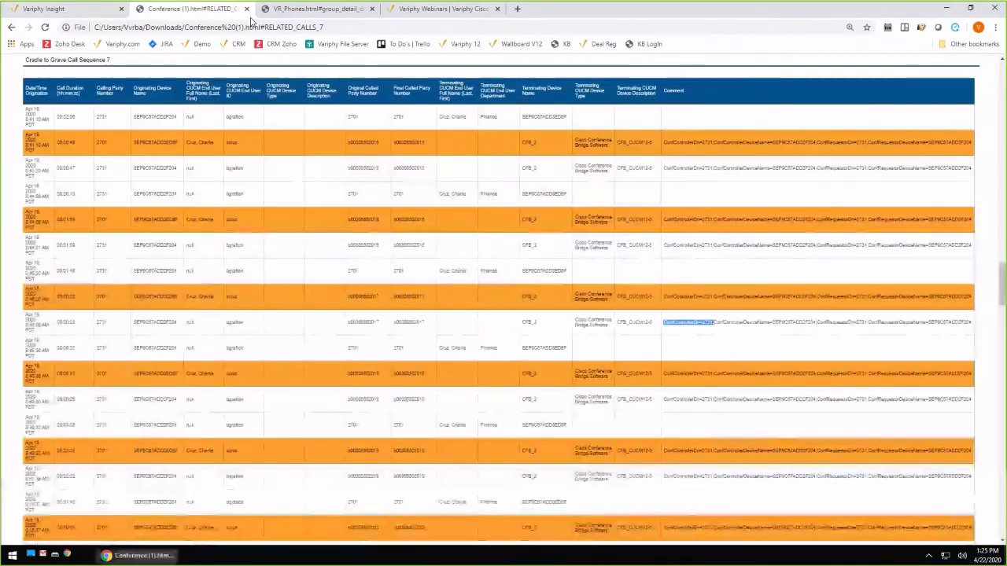
click(67, 8)
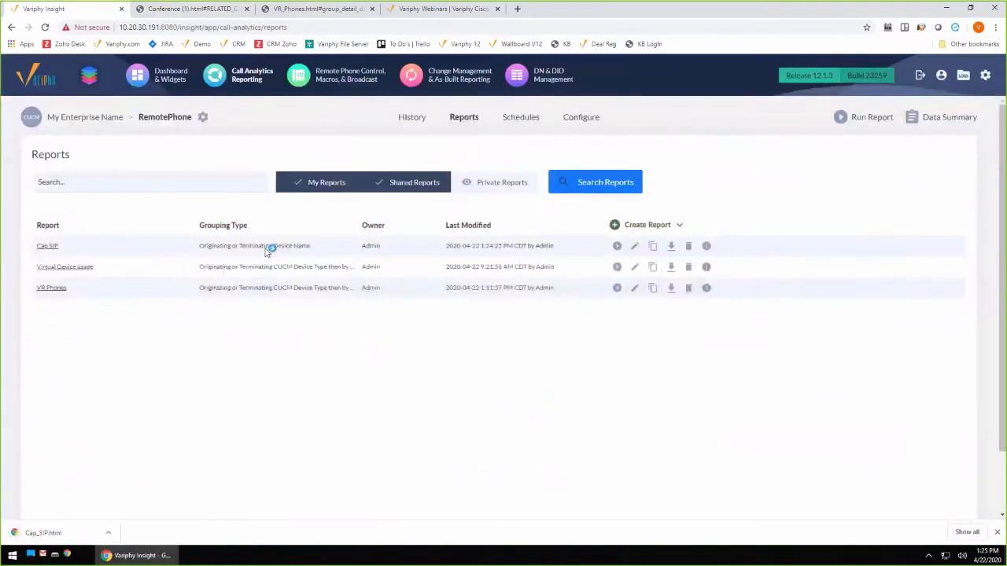
click(71, 535)
key(ctrl+plus)
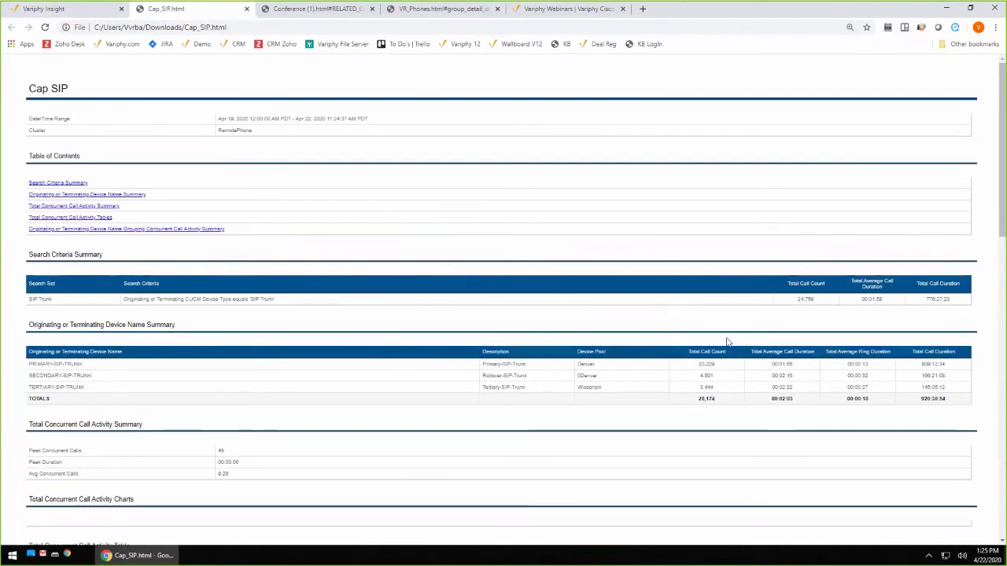
- Examine the total call count, the device name summary, and the peak and average values in the Total Concurrent Call Activity Summary
double_click(810, 300)
scroll(748, 341, down, 1)
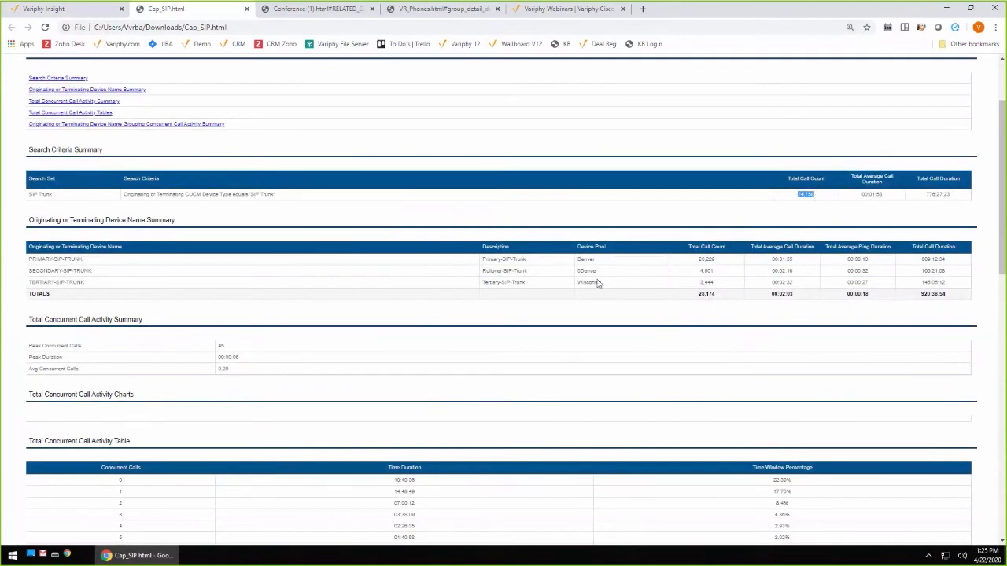
scroll(236, 341, down, 1)
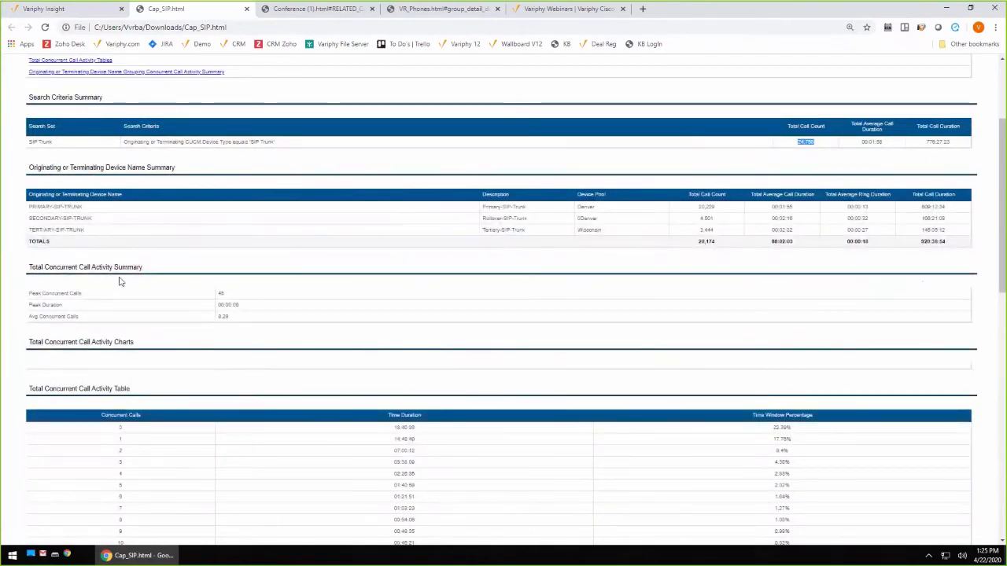
double_click(222, 294)
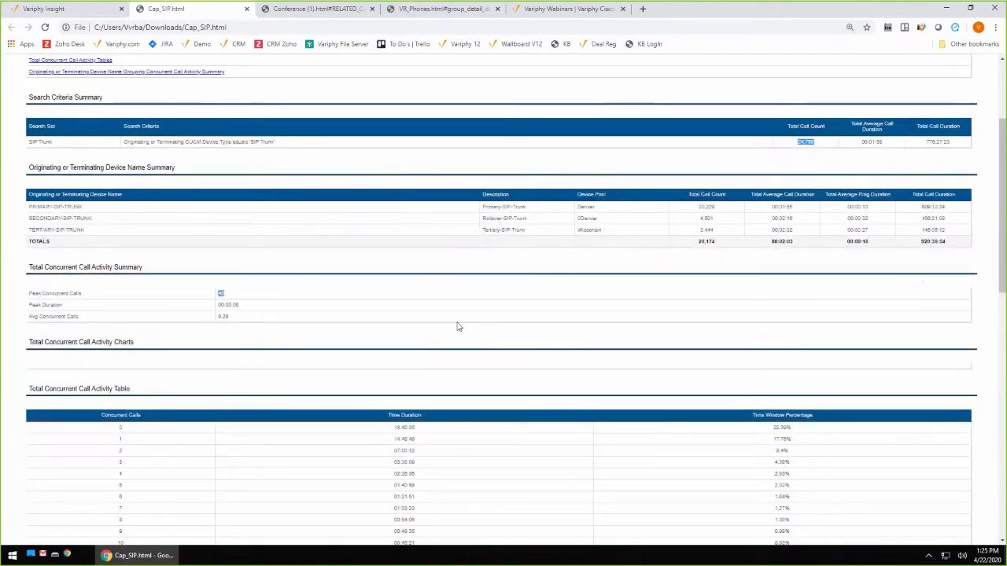
double_click(804, 141)
double_click(221, 293)
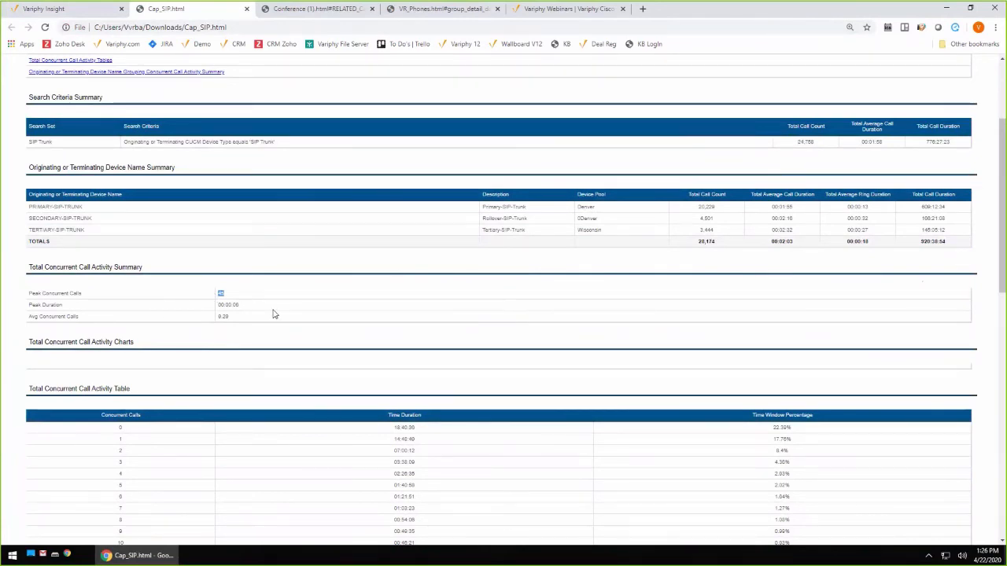
scroll(273, 314, down, 1)
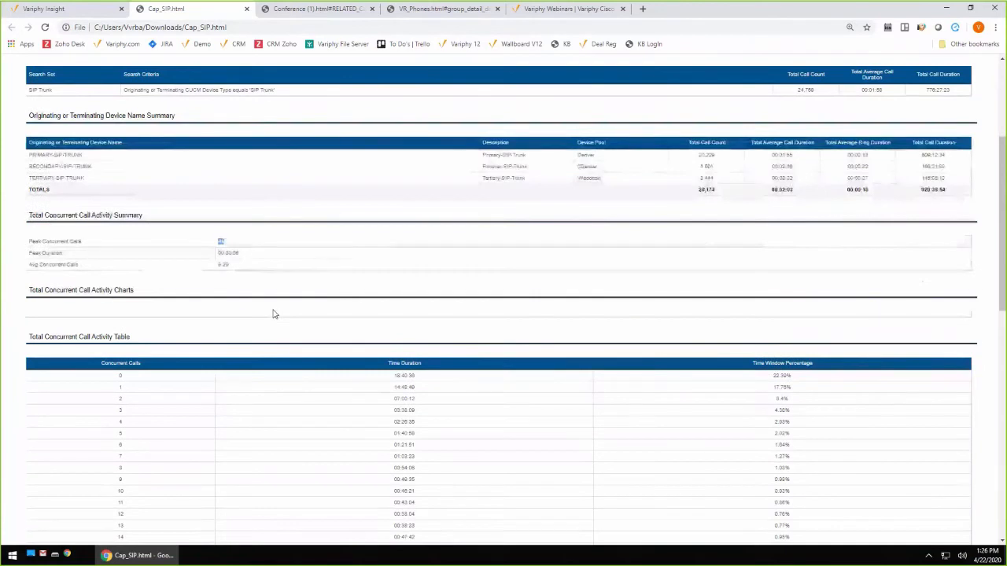
double_click(224, 252)
double_click(223, 264)
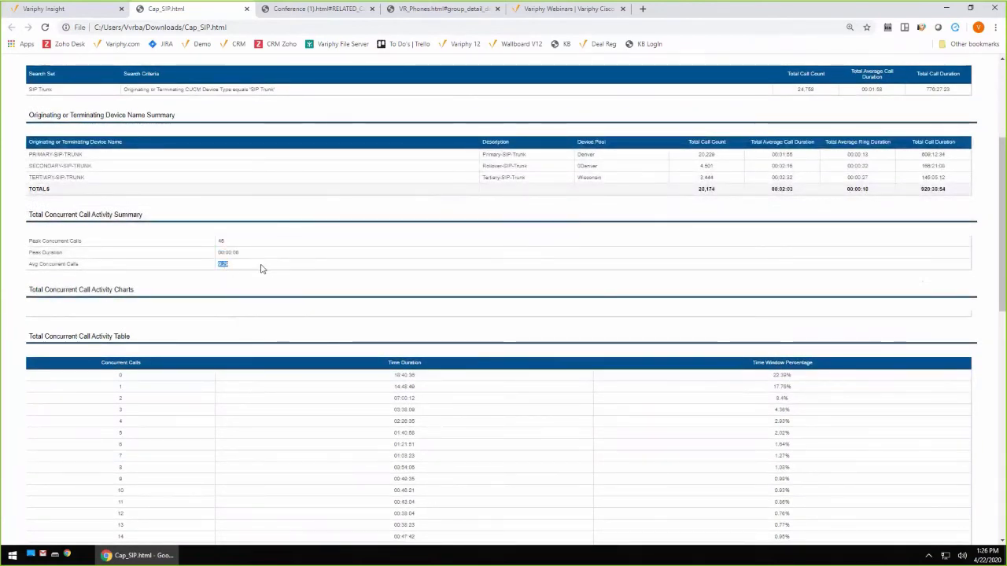
- Read through the Total Concurrent Call Activity Table with its time durations and time window percentages
scroll(455, 322, down, 2)
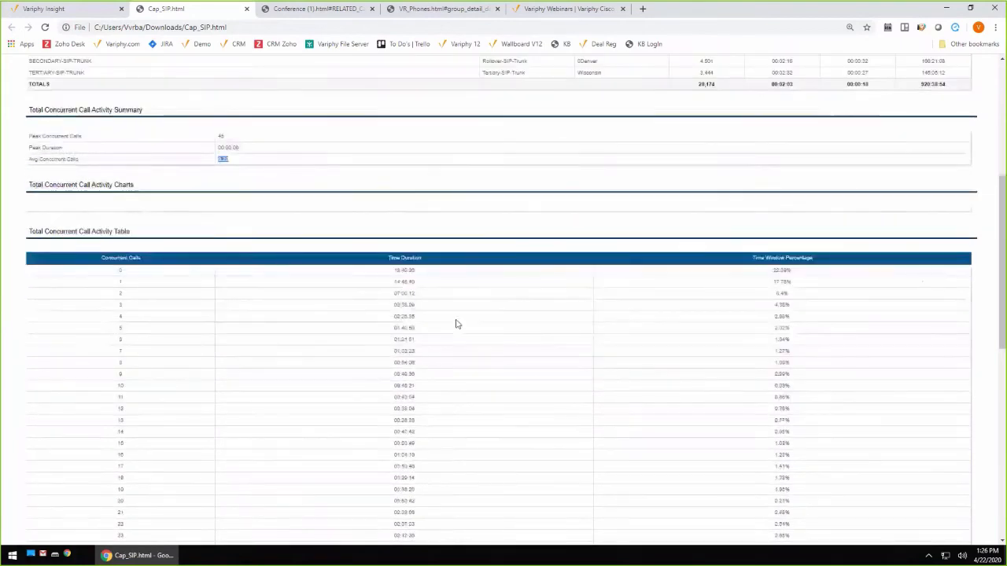
scroll(460, 266, down, 2)
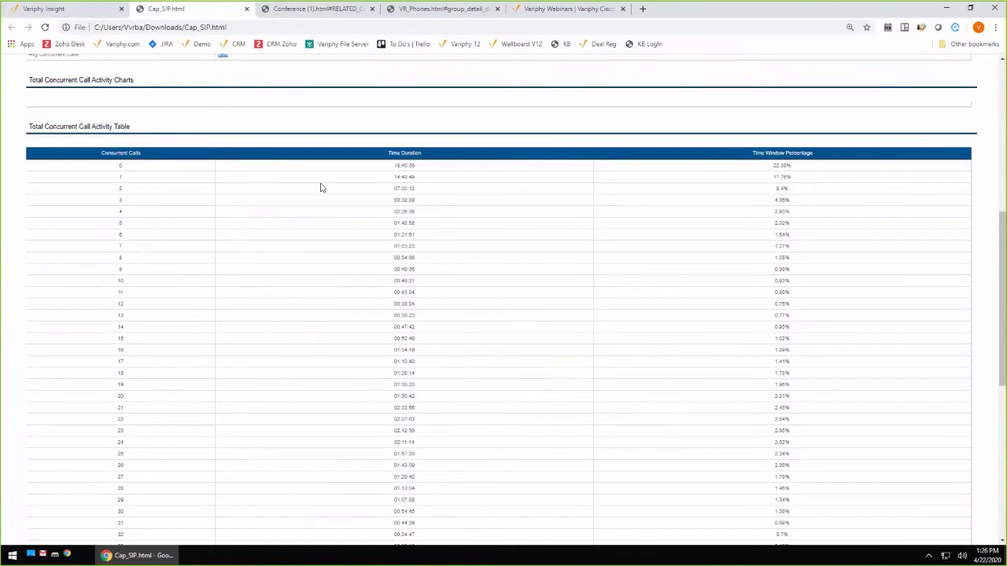
scroll(748, 299, down, 2)
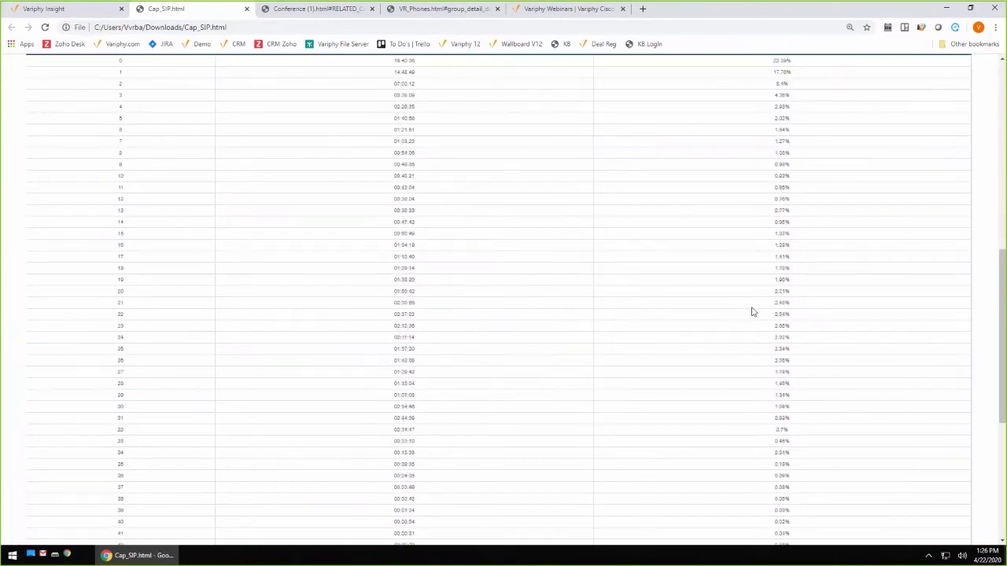
- Examine the highest concurrent call rows of the activity table and the device name concurrent call activity summary below it
scroll(750, 284, down, 1)
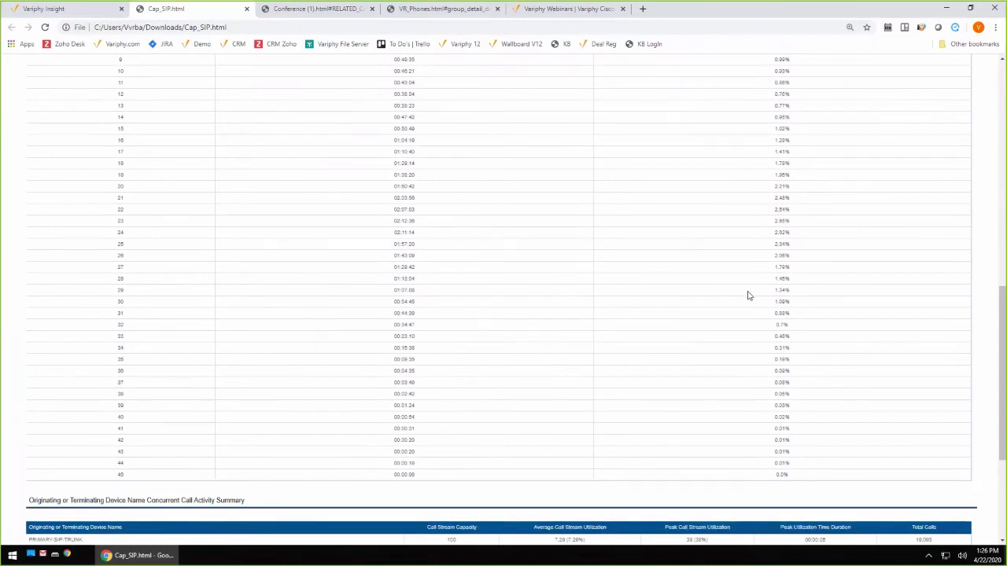
scroll(748, 296, up, 3)
scroll(748, 296, down, 3)
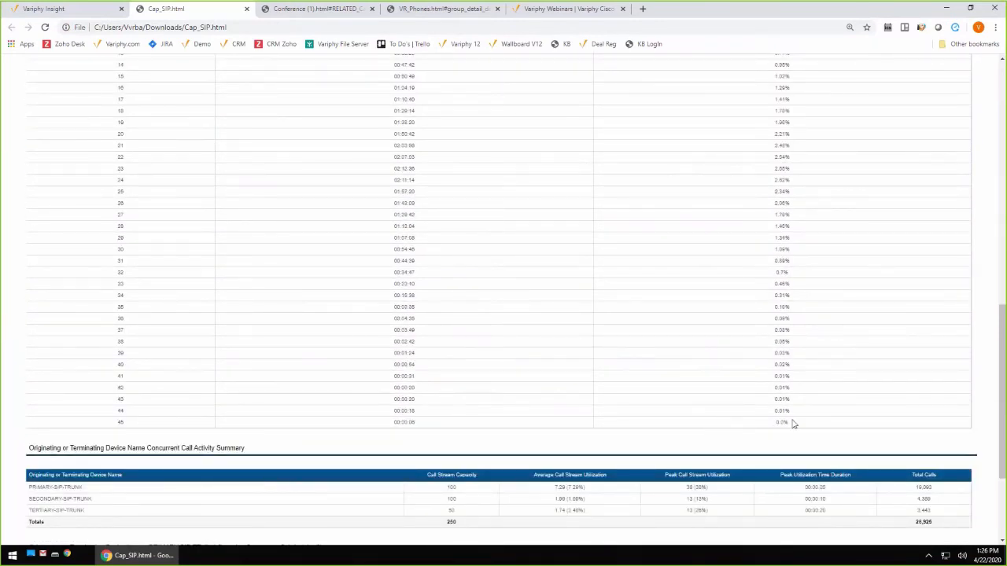
drag(775, 425, 789, 423)
scroll(805, 425, down, 3)
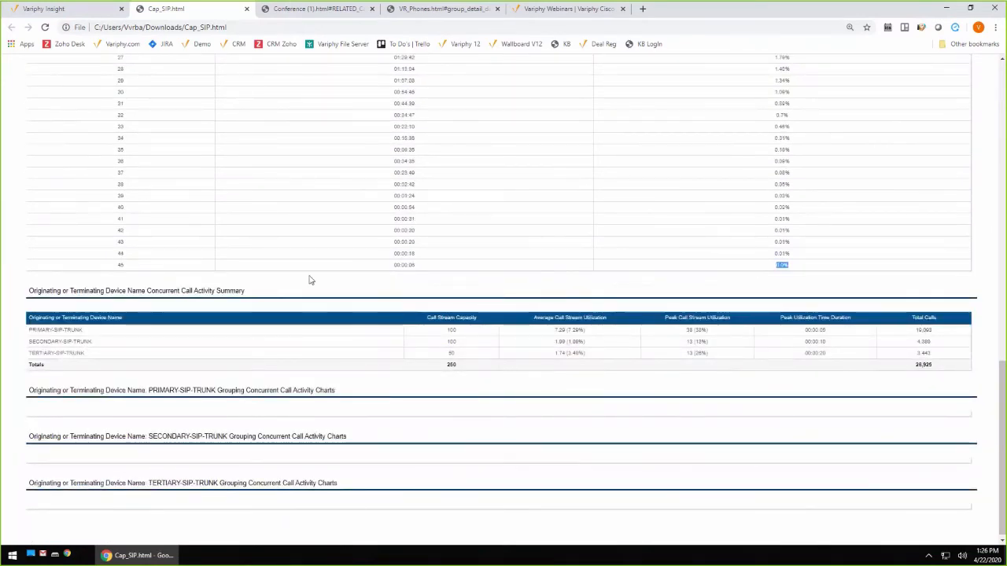
drag(310, 281, 262, 301)
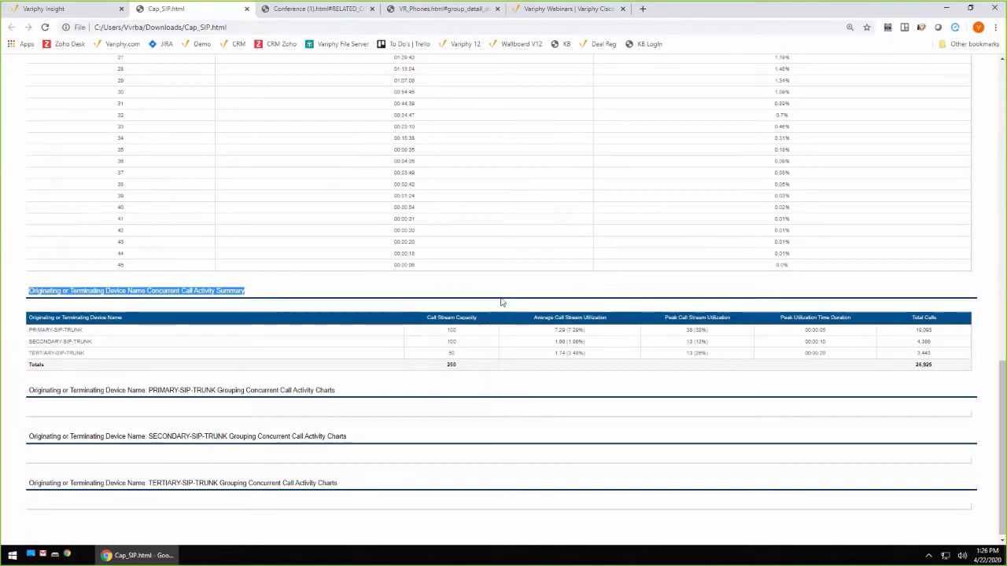
scroll(504, 299, up, 3)
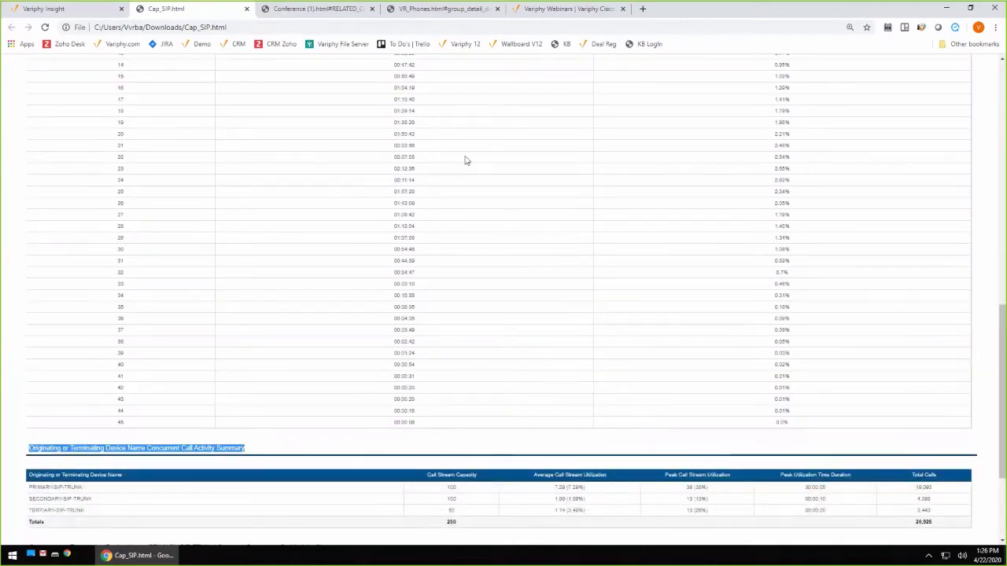
scroll(493, 225, down, 1)
scroll(493, 225, down, 1)
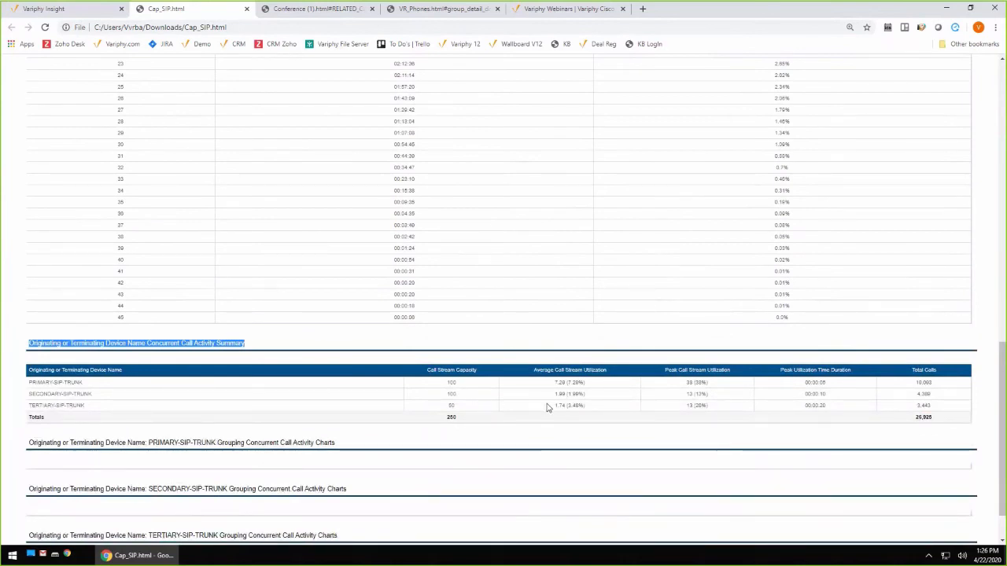
scroll(548, 414, down, 1)
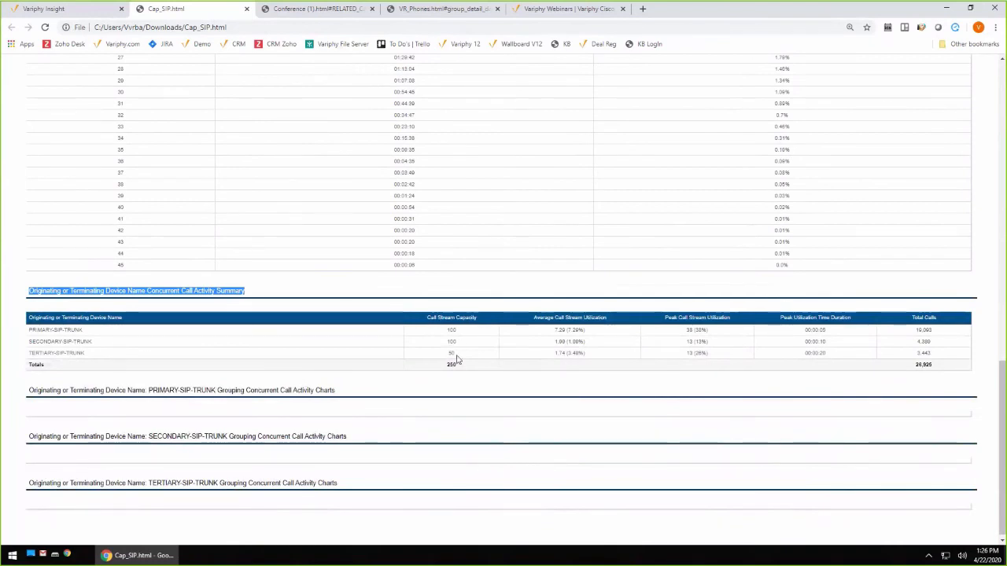
- Examine PRIMARY-SIP-TRUNK's average and peak utilization, peak duration and total calls, and return to the report's opening summaries
mouse_move(554, 331)
mouse_down()
mouse_move(594, 334)
mouse_move(567, 331)
mouse_up()
click(594, 334)
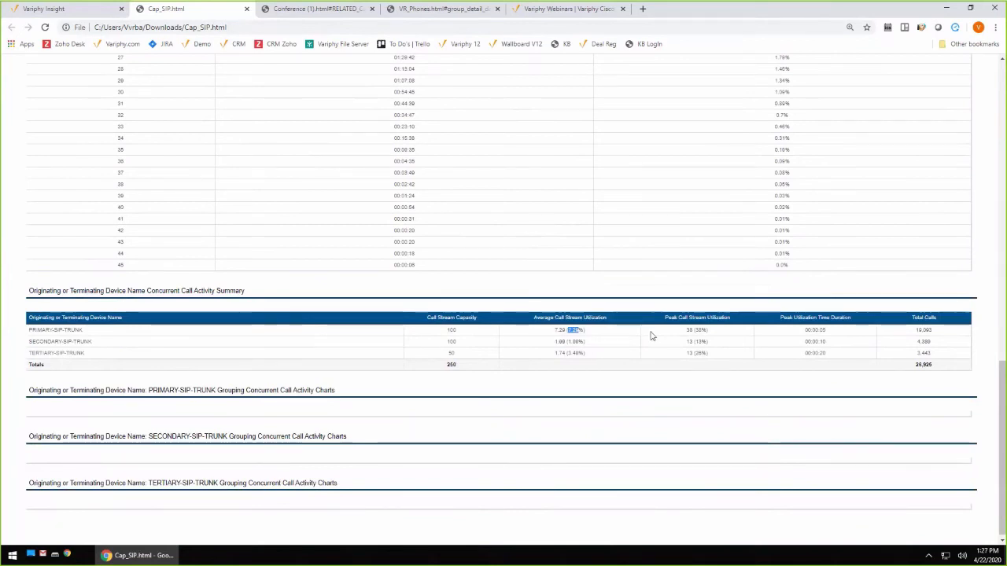
double_click(699, 330)
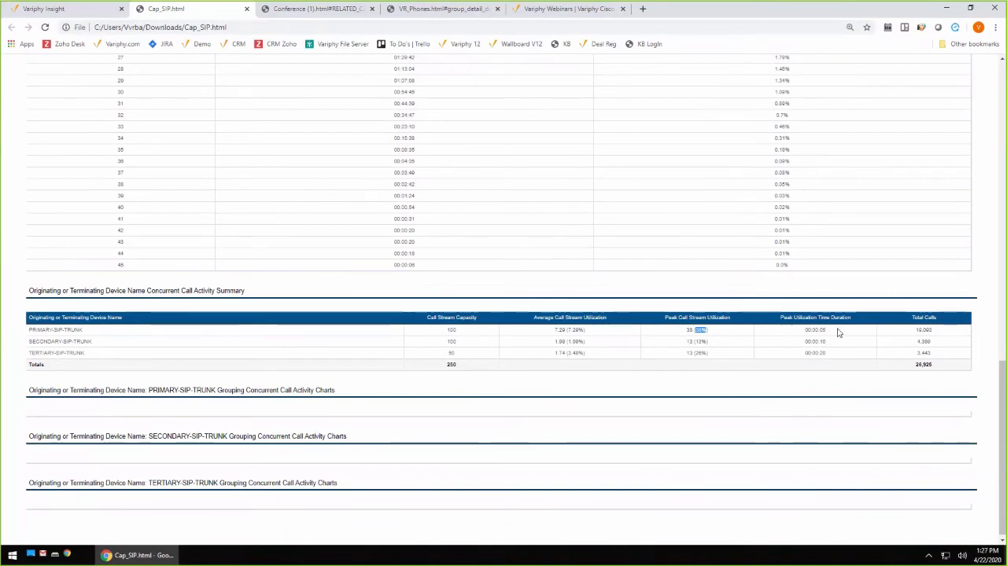
drag(839, 331, 810, 330)
drag(939, 330, 914, 330)
scroll(884, 349, down, 1)
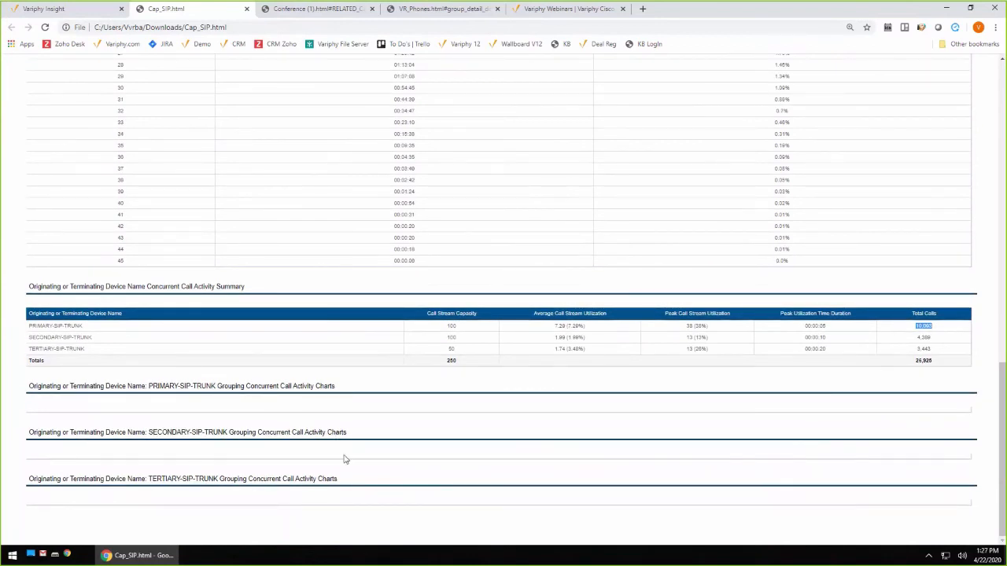
scroll(577, 365, up, 1)
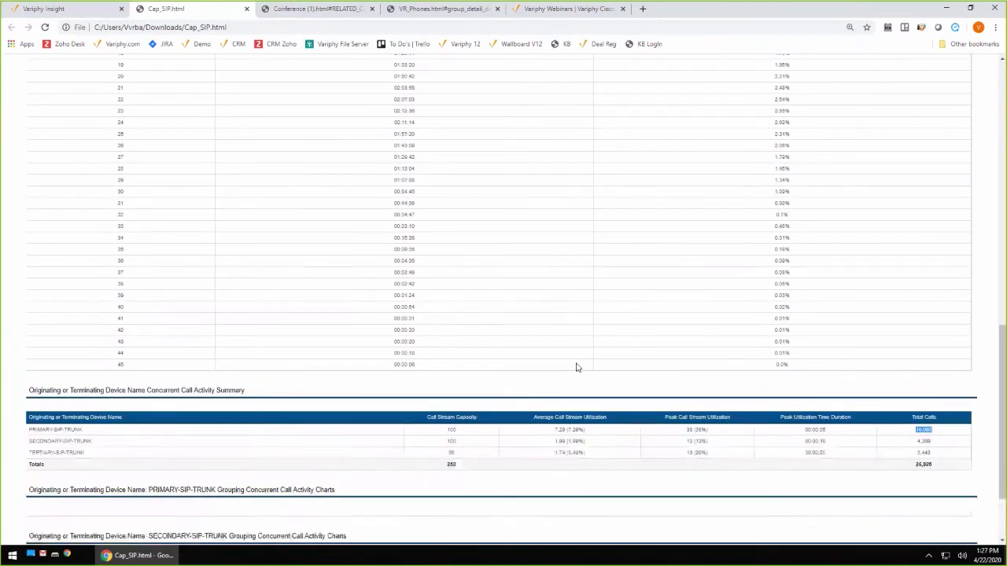
drag(1002, 435, 977, 230)
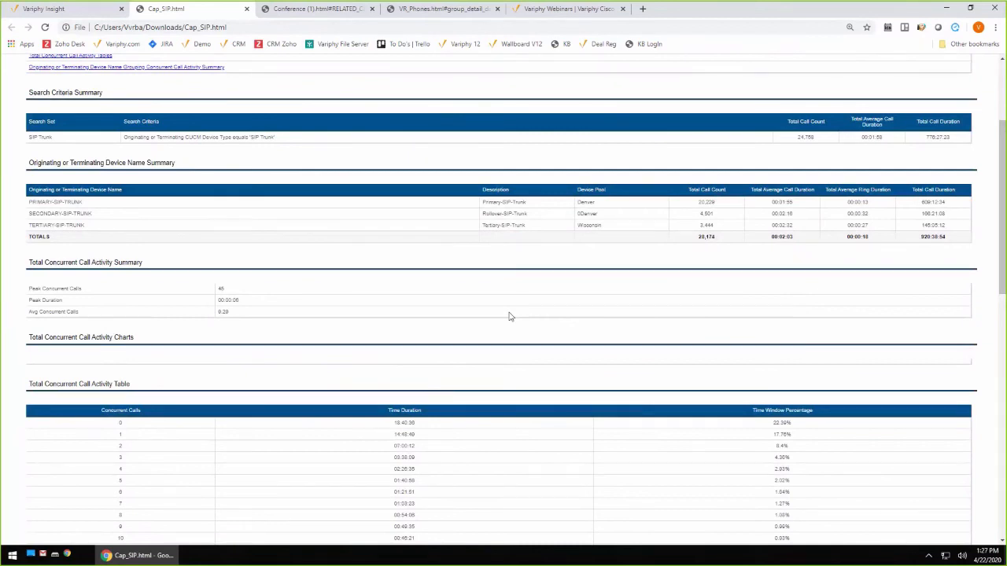
- On the Virtual Phone Usage dashboard in Variphy Insight, start a CUCM Call Analytics widget of type Call Volume by Time Period for the RemotePhone cluster
click(91, 11)
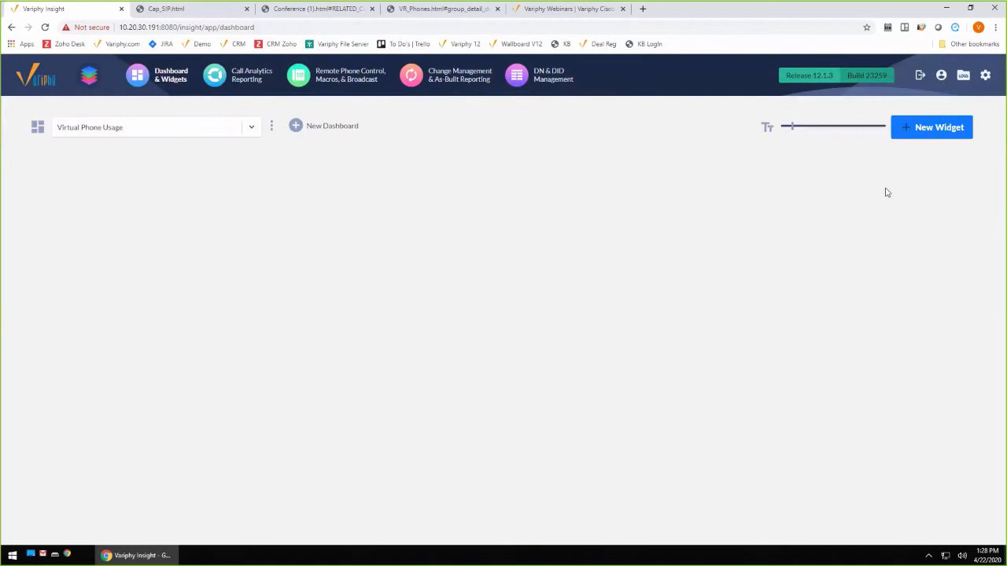
click(929, 130)
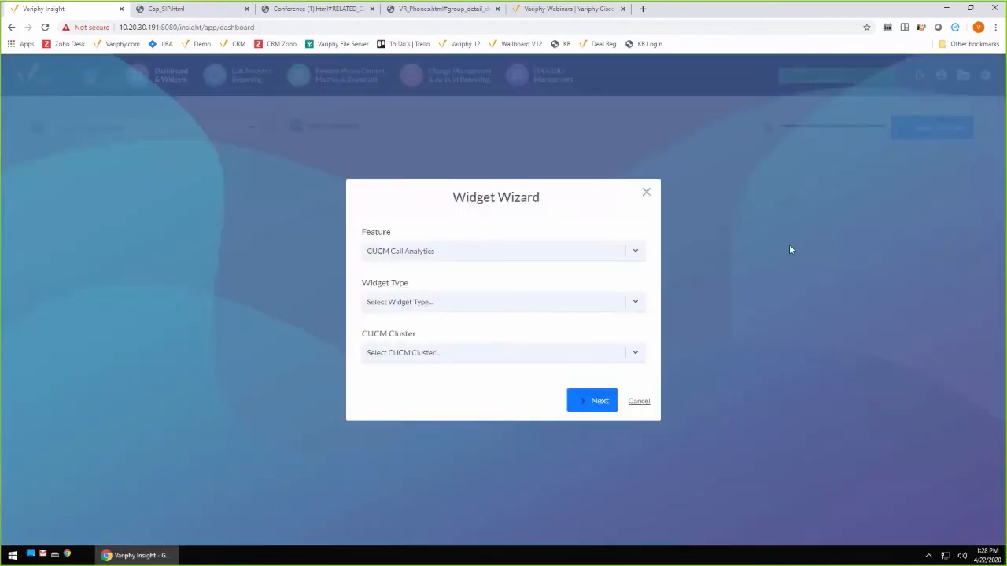
click(477, 252)
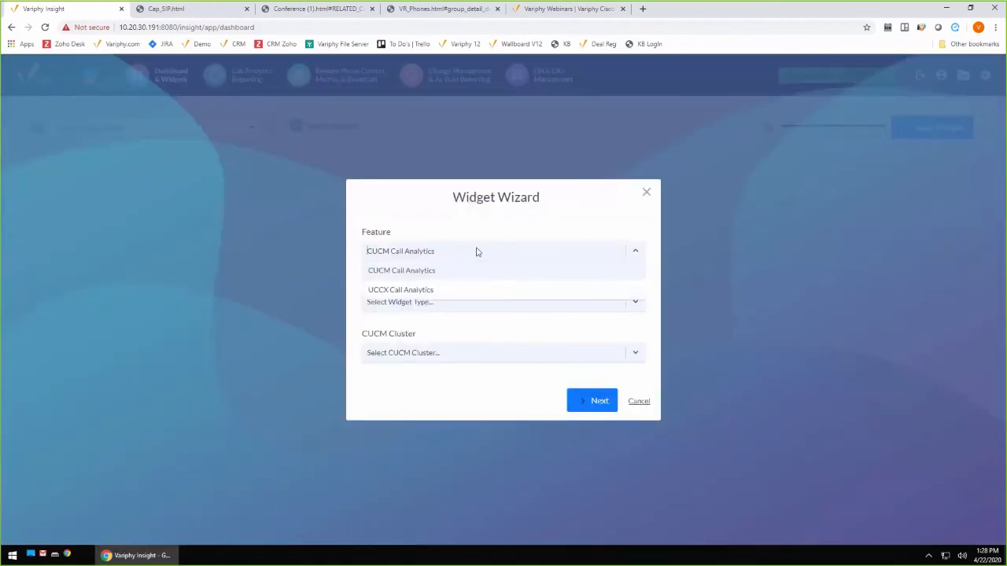
click(418, 277)
click(435, 306)
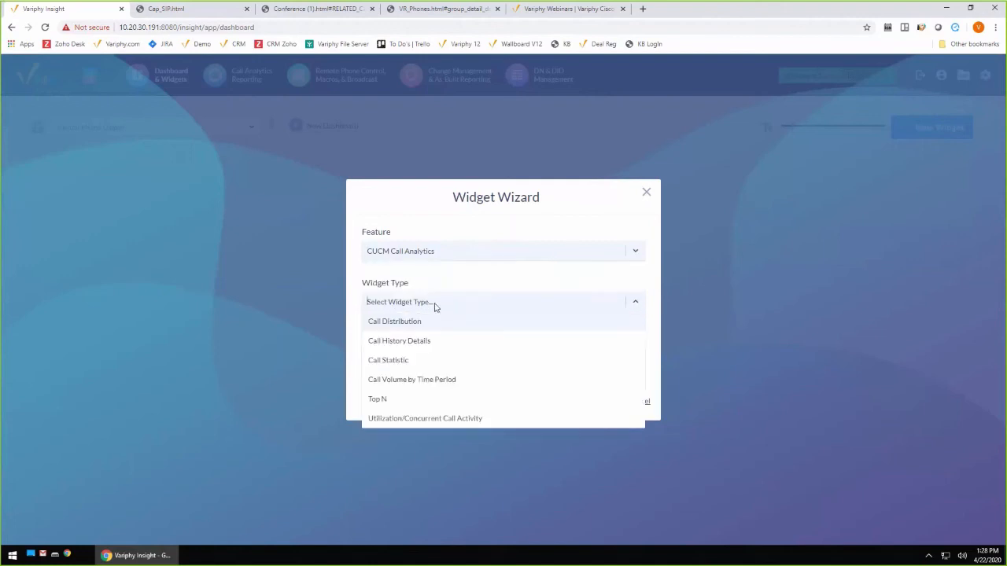
click(417, 380)
click(454, 355)
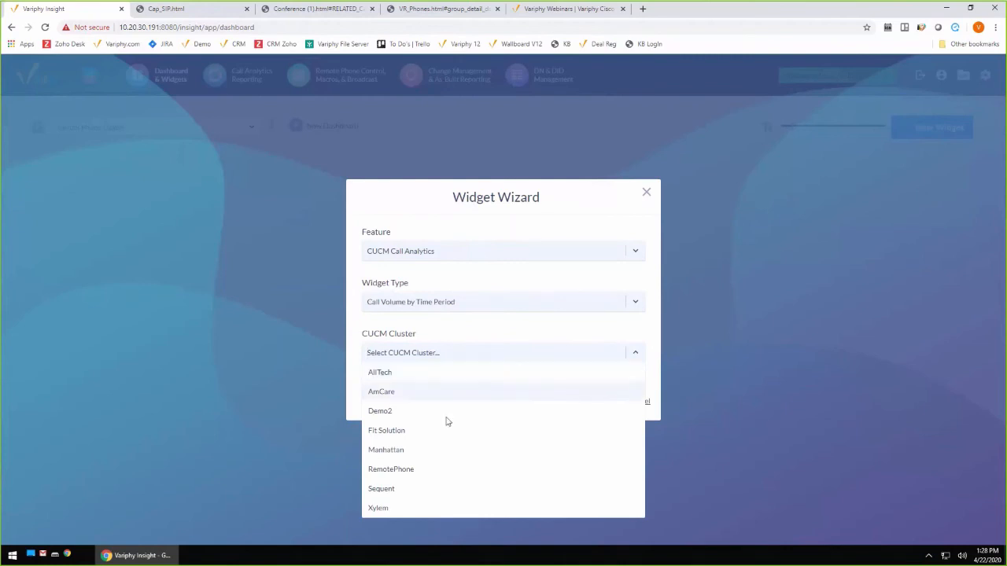
click(398, 467)
click(591, 401)
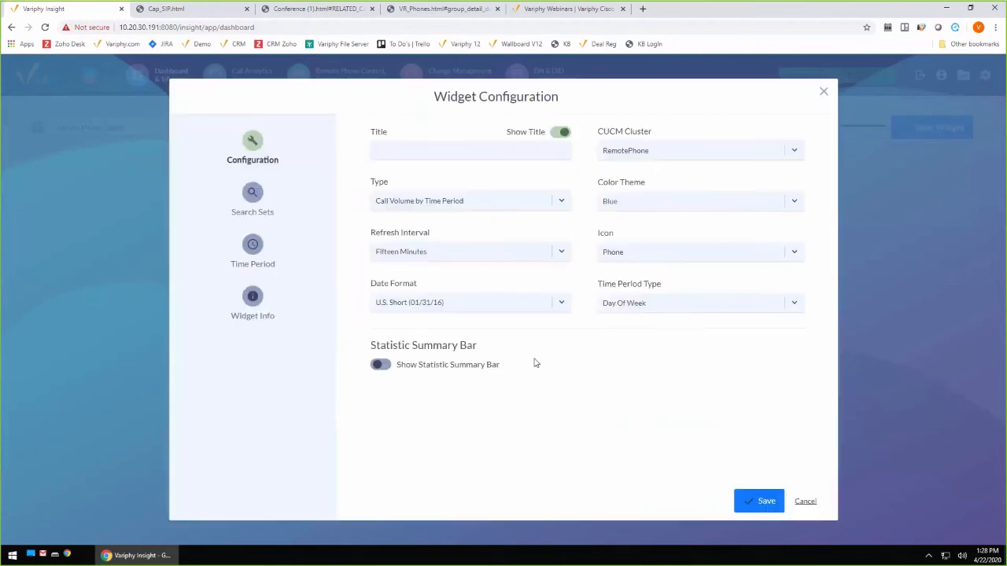
- Title the new widget IPC
click(433, 151)
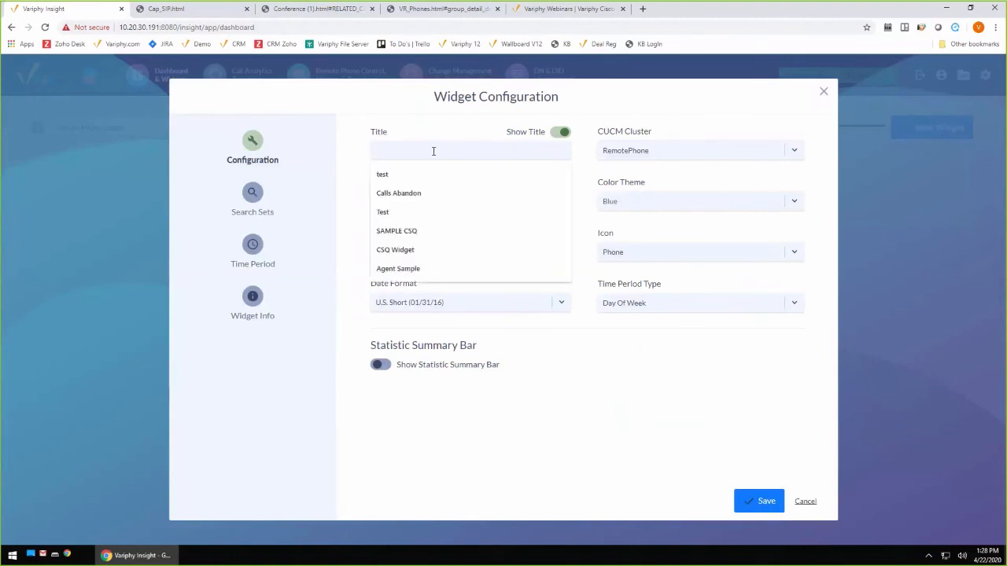
text(IP)
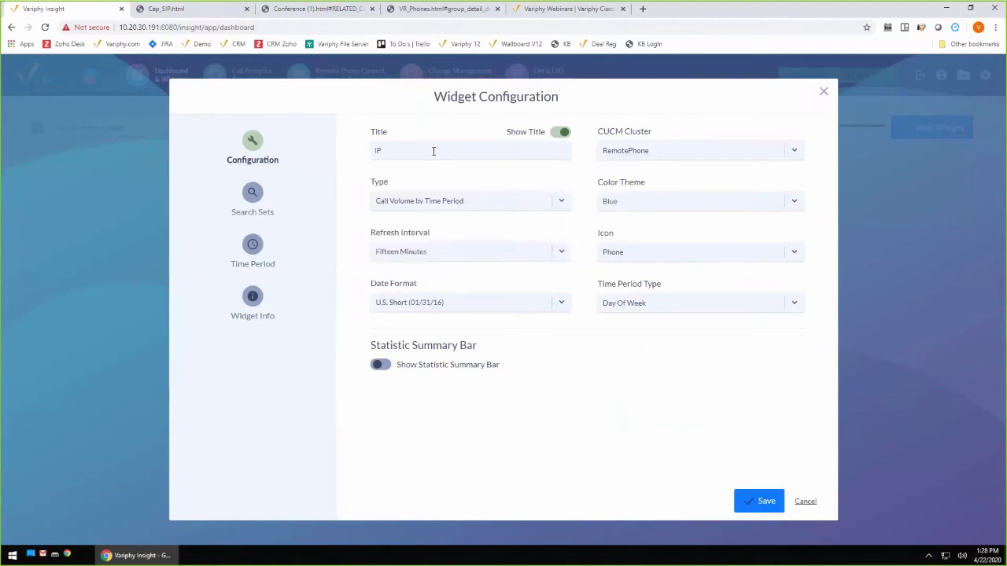
text(C)
drag(434, 151, 368, 151)
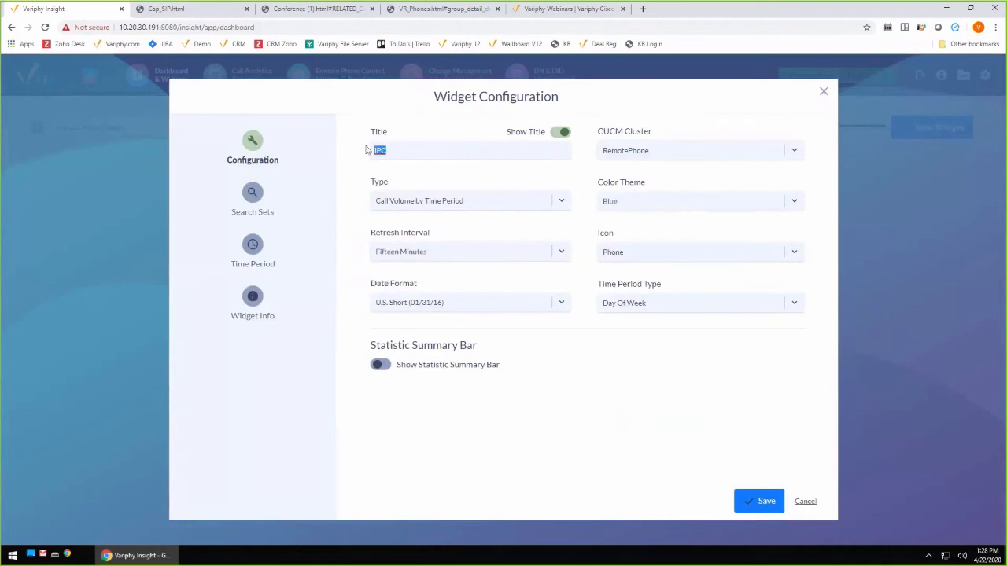
click(445, 174)
- Create a call detail search set for the widget with the criterion Originating or Terminating CUCM Device Type
click(252, 197)
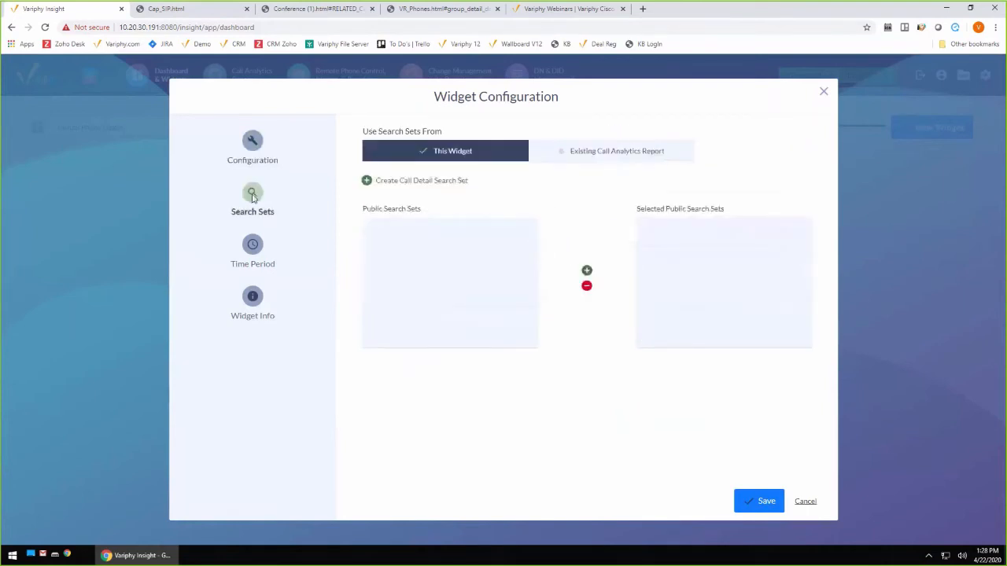
click(443, 181)
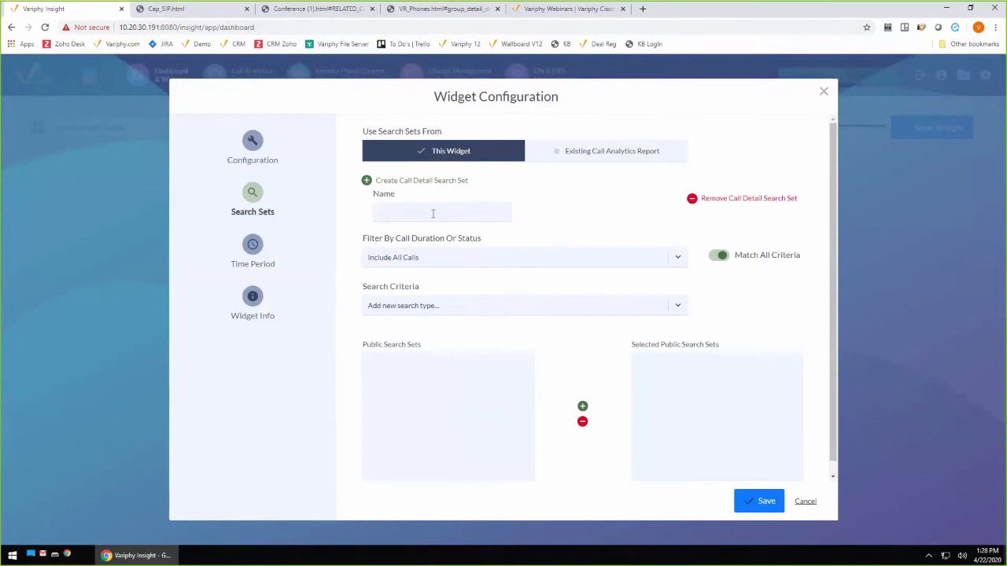
click(435, 213)
click(648, 220)
click(493, 306)
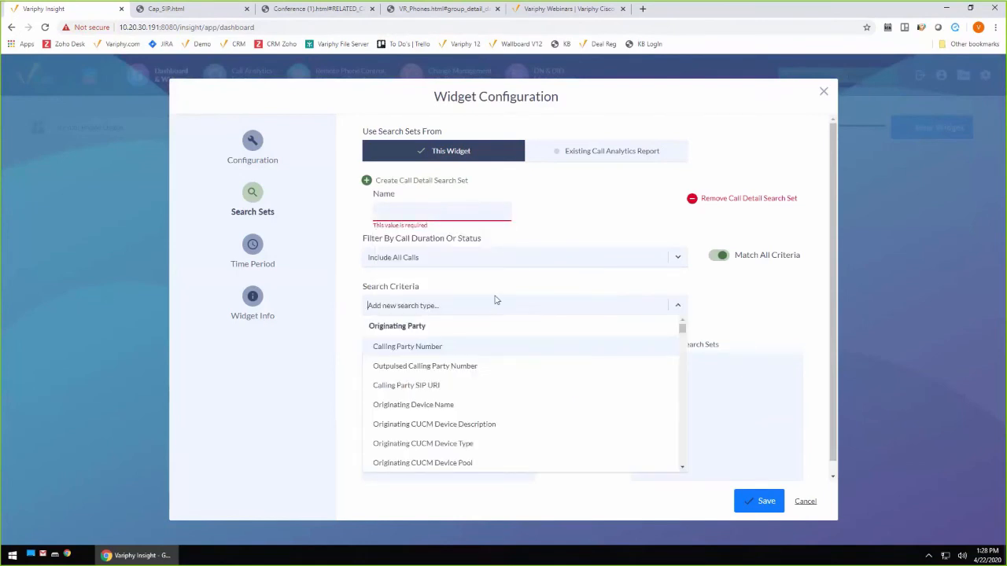
text(type)
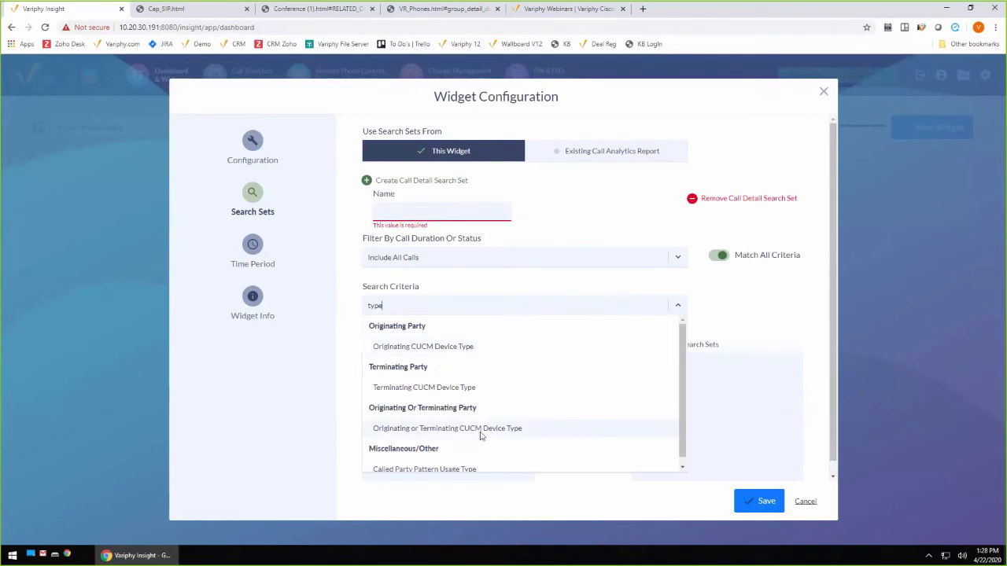
click(480, 430)
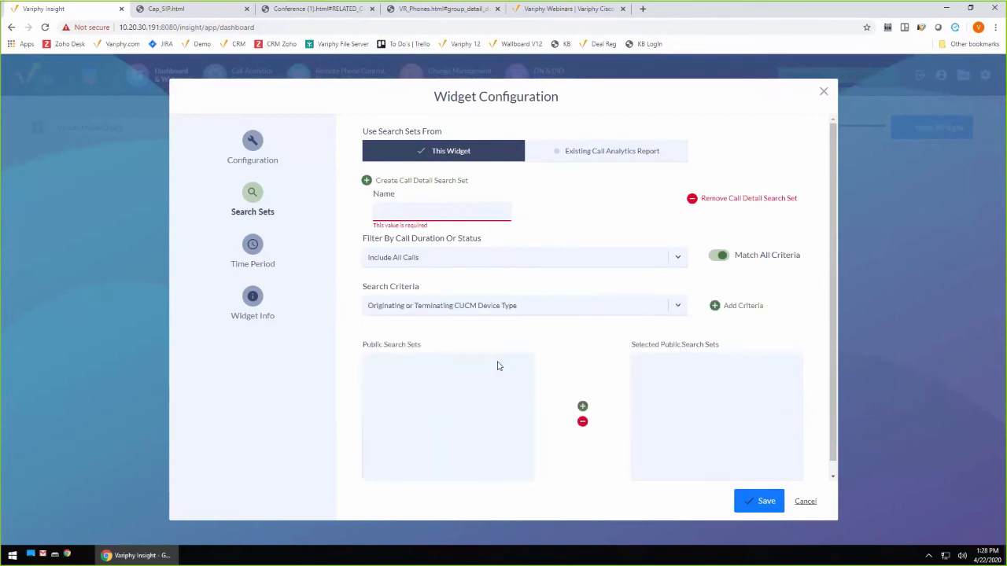
click(716, 305)
- Set the criterion's device type to Cisco IP Communicator and name the search set IPC
click(535, 364)
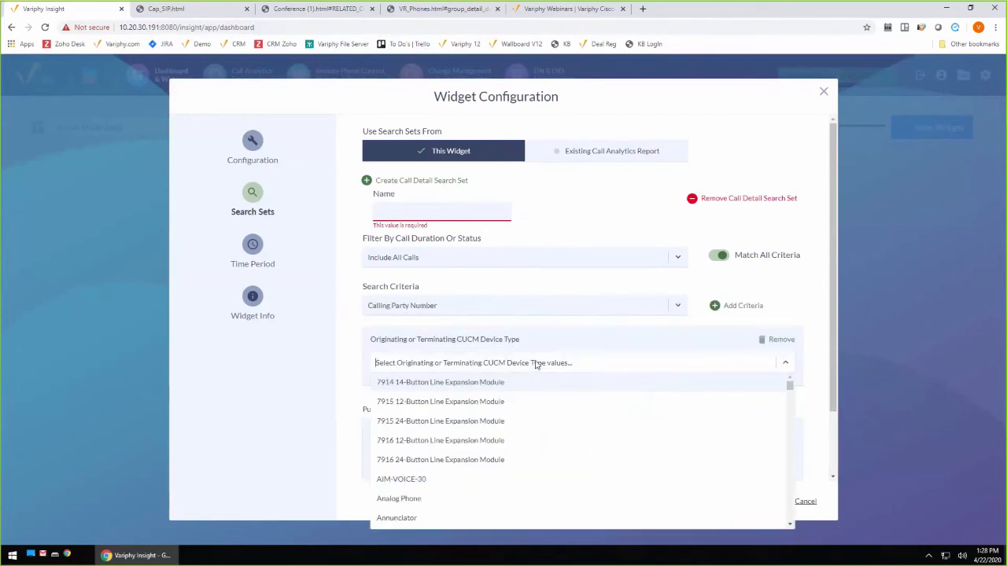
text(ipc)
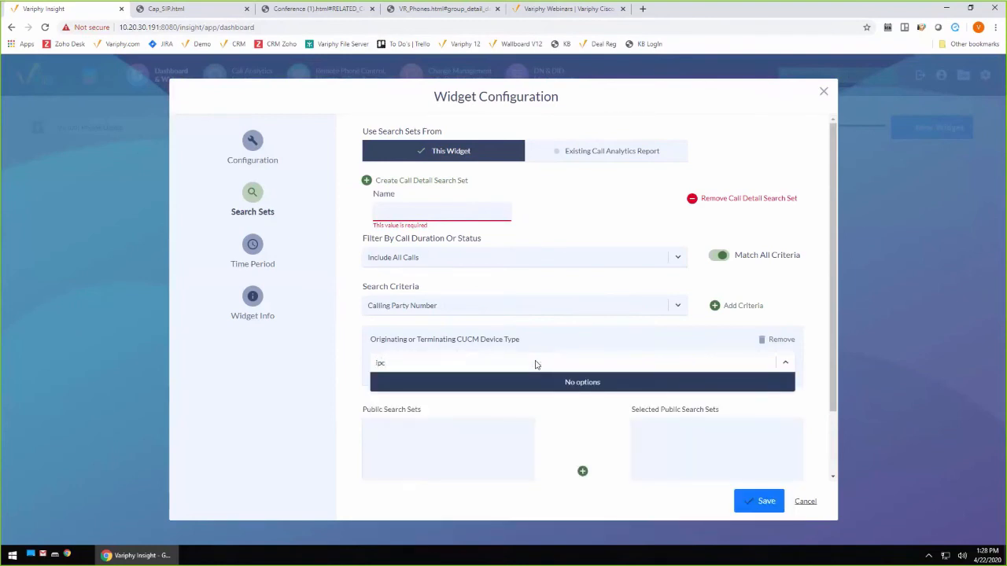
key(BackSpace)
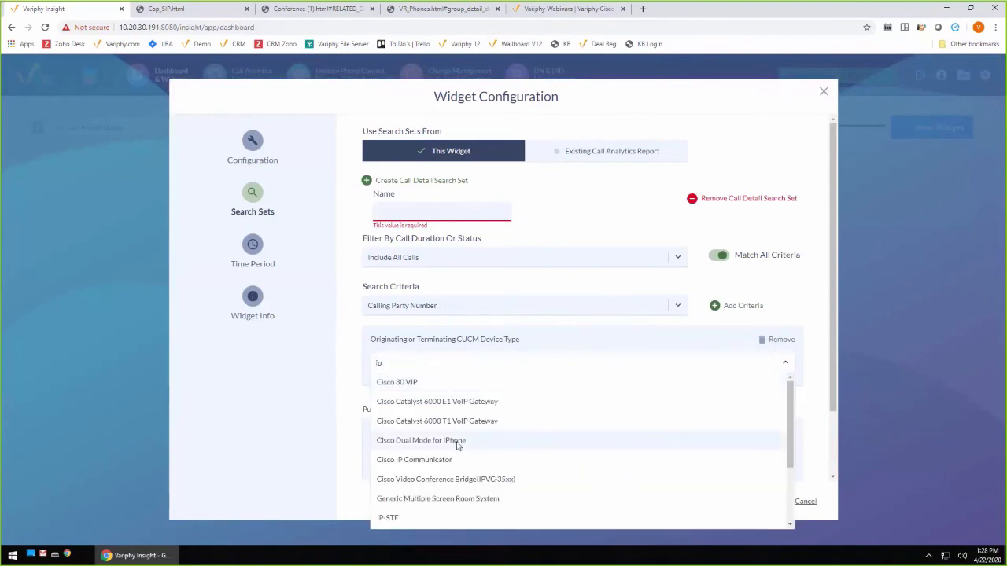
click(417, 459)
click(428, 227)
click(441, 209)
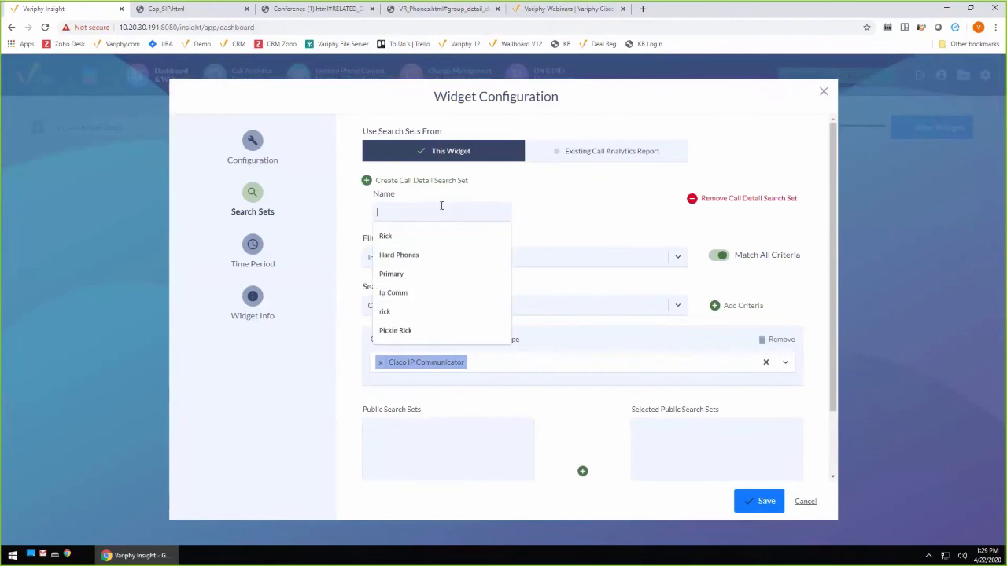
text(IPC)
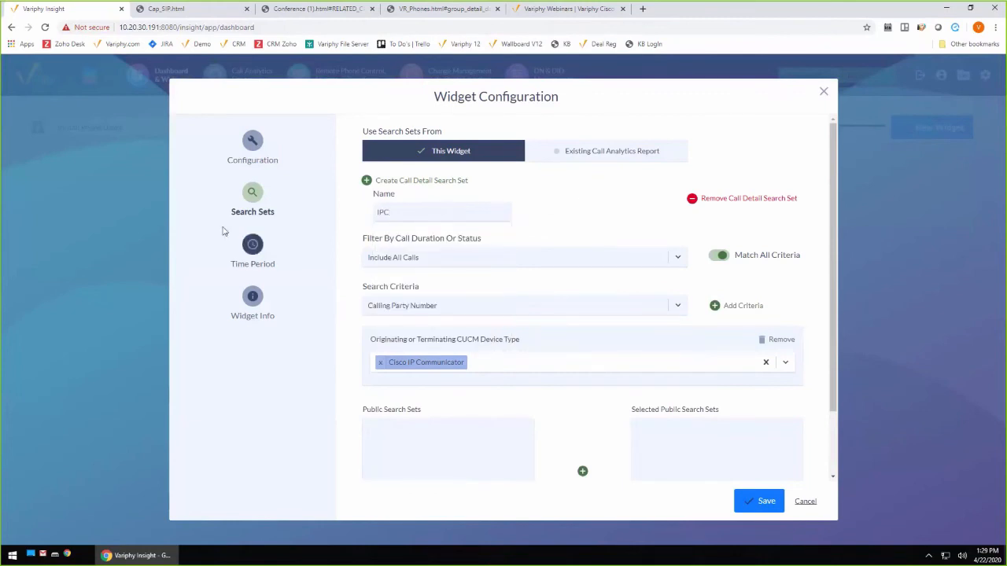
- Set the widget's date/time range to Current Week and save the widget to the dashboard
click(253, 143)
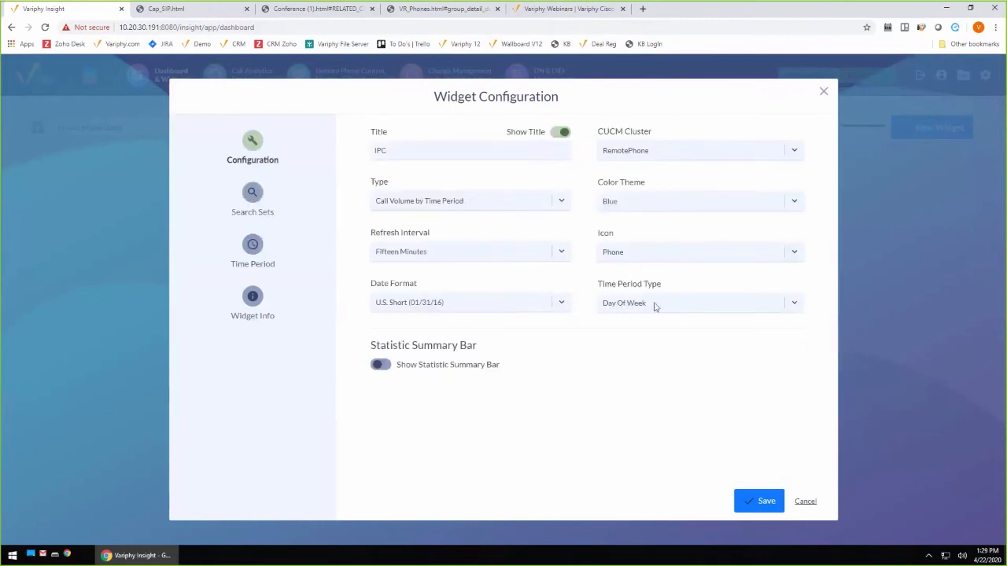
click(263, 265)
click(385, 151)
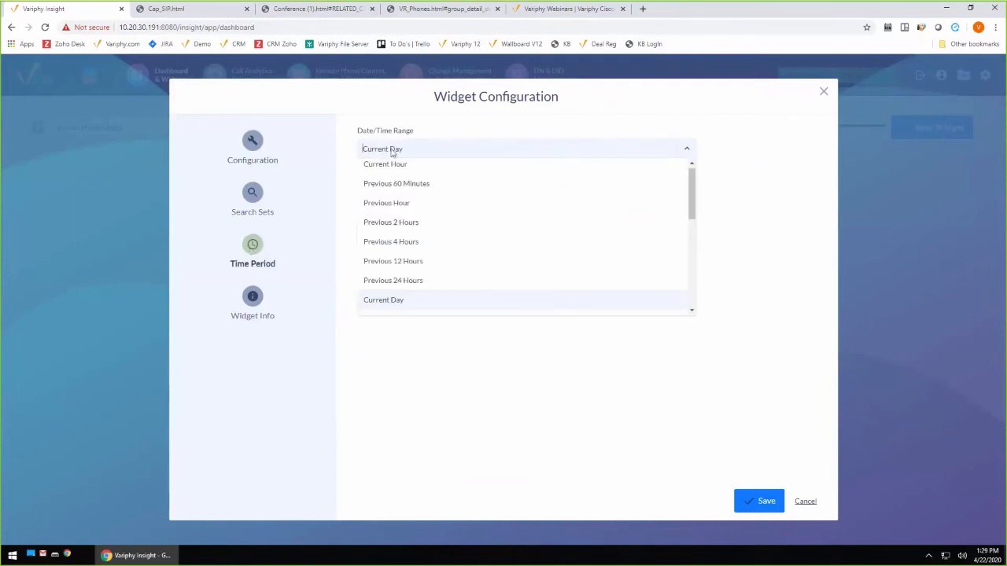
scroll(427, 260, down, 1)
click(409, 288)
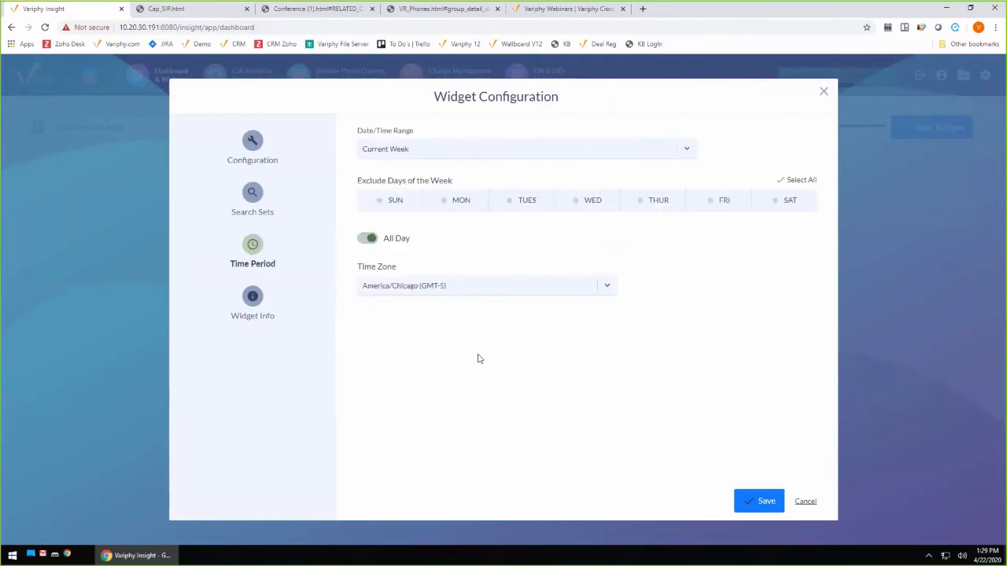
click(760, 501)
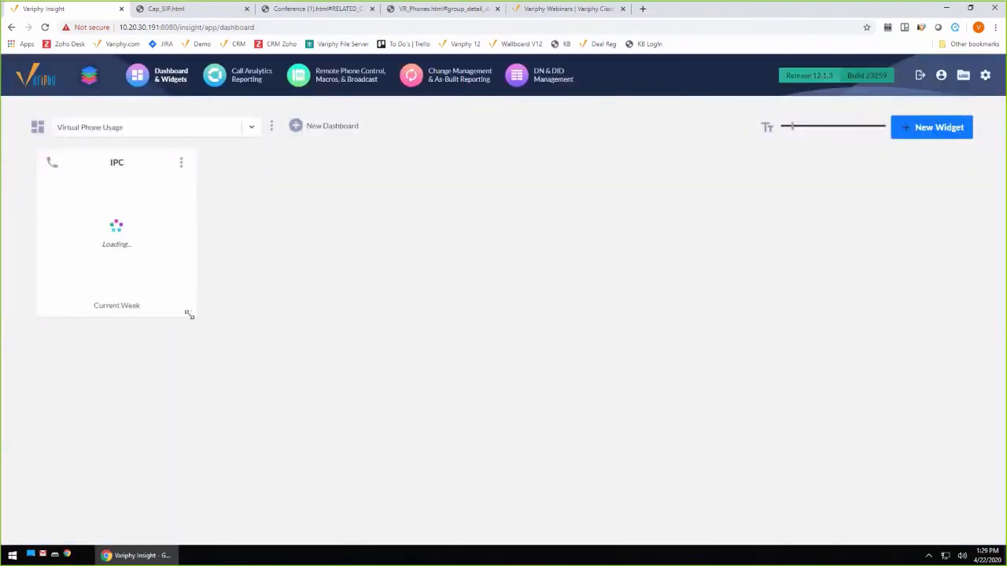
- Enlarge the IPC widget across nearly the full dashboard width and duplicate it on the same dashboard
drag(188, 315, 929, 409)
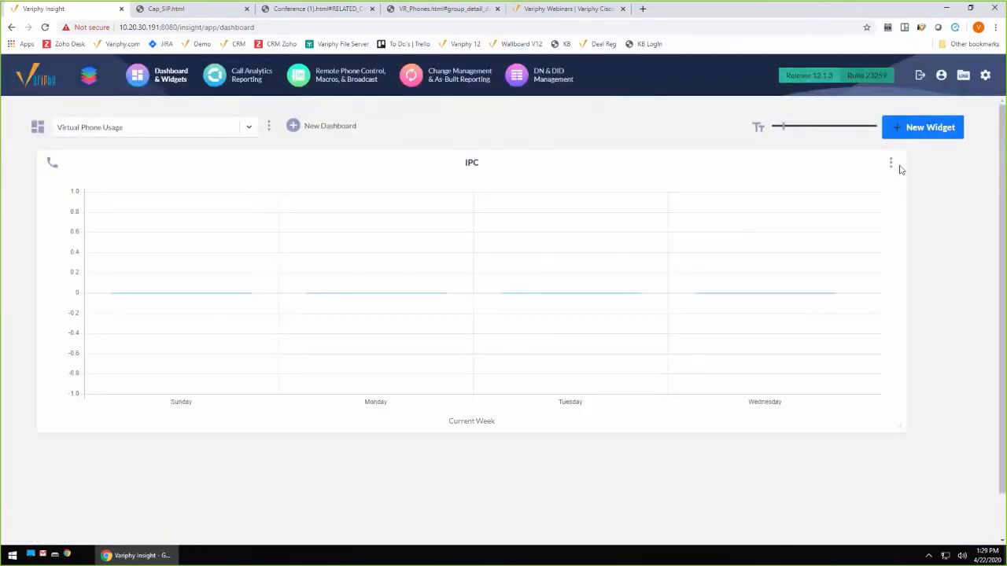
click(892, 165)
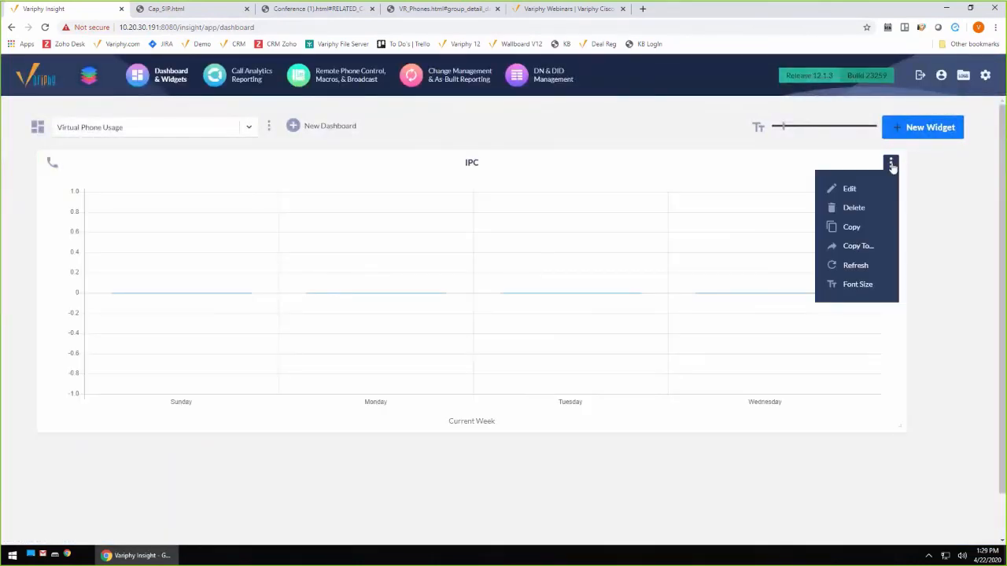
click(852, 227)
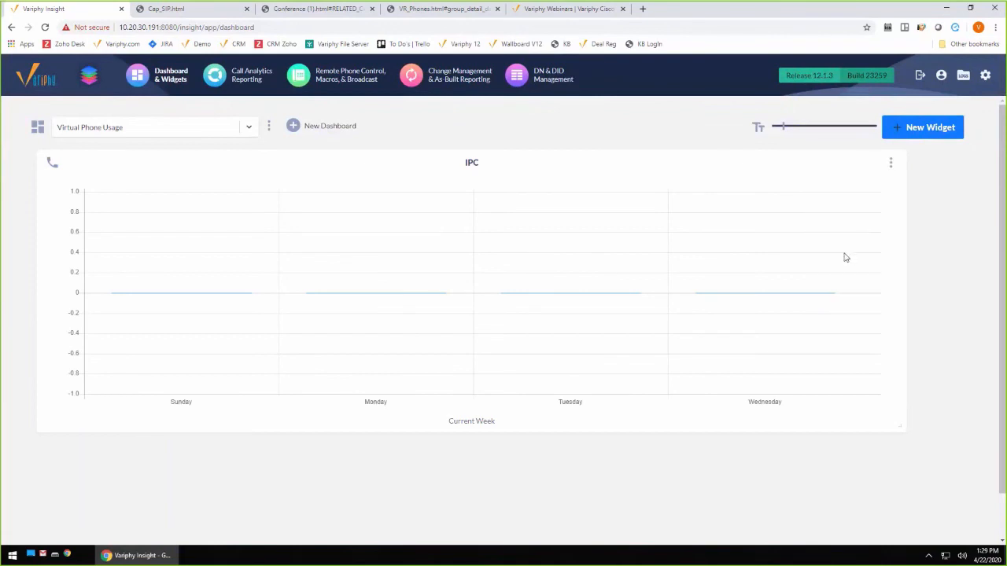
- Replace Cisco IP Communicator with Cisco Unified Client Services Framework as the device type in the duplicated IPC widget's search set and save
scroll(845, 257, down, 2)
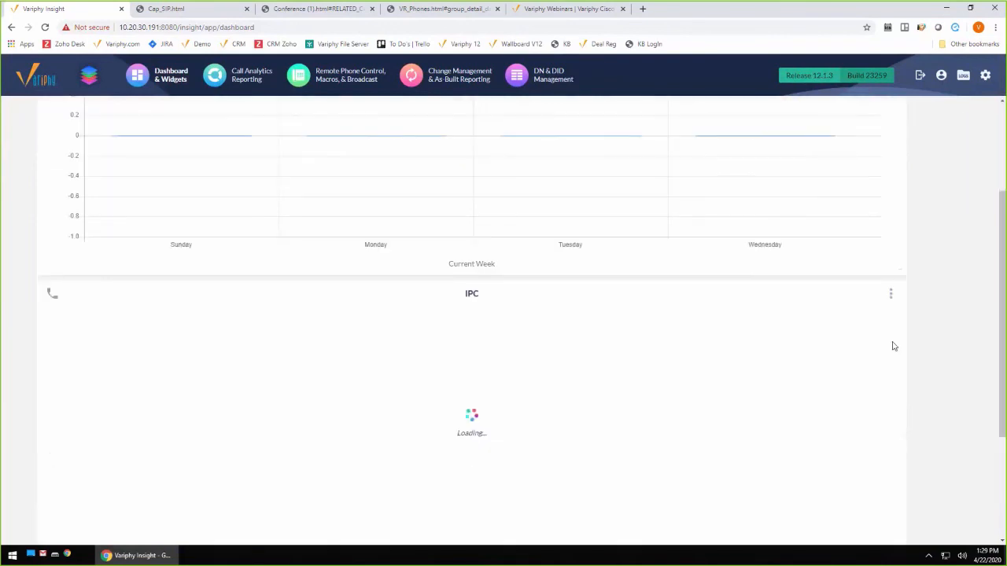
click(890, 295)
click(849, 322)
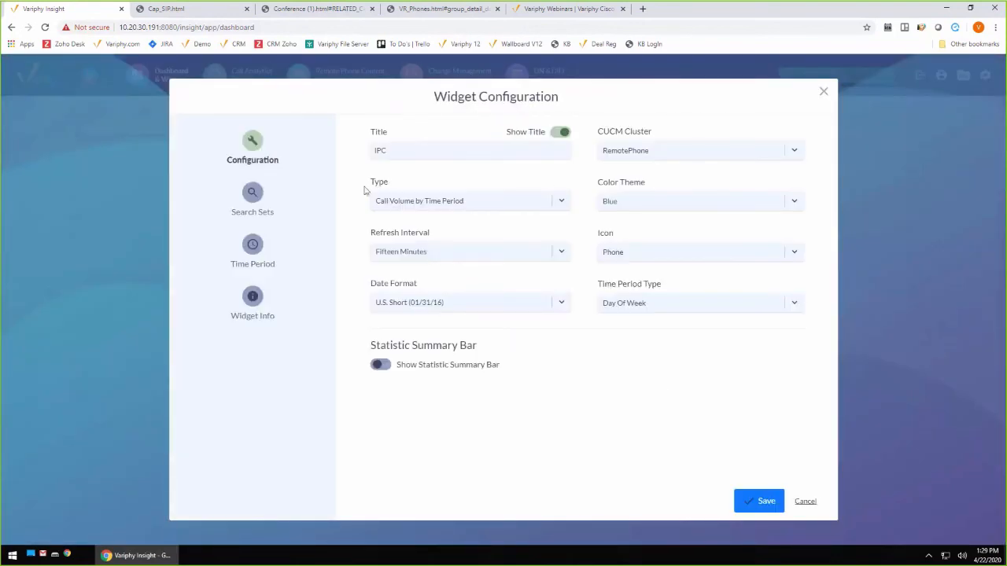
click(253, 200)
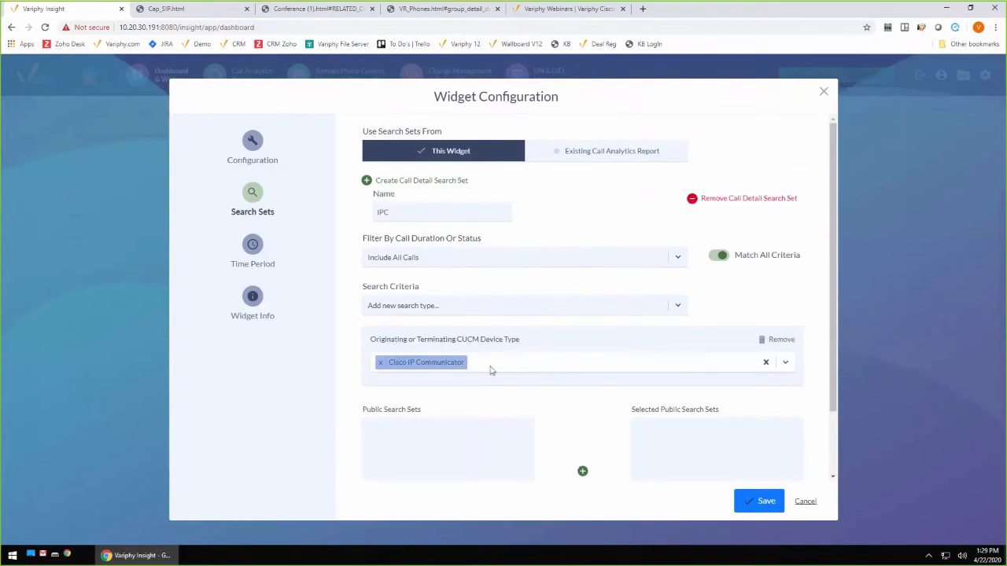
click(543, 363)
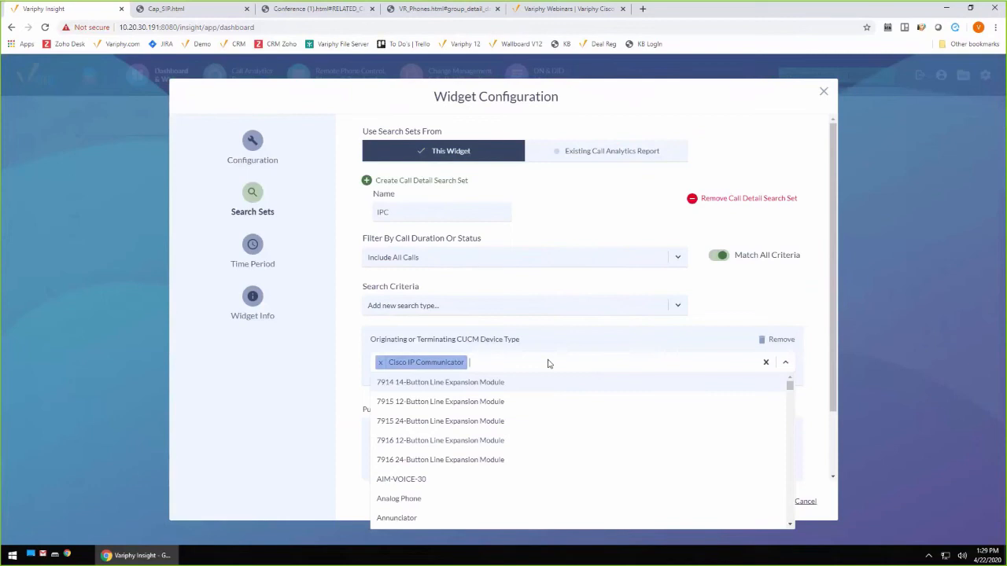
text(un)
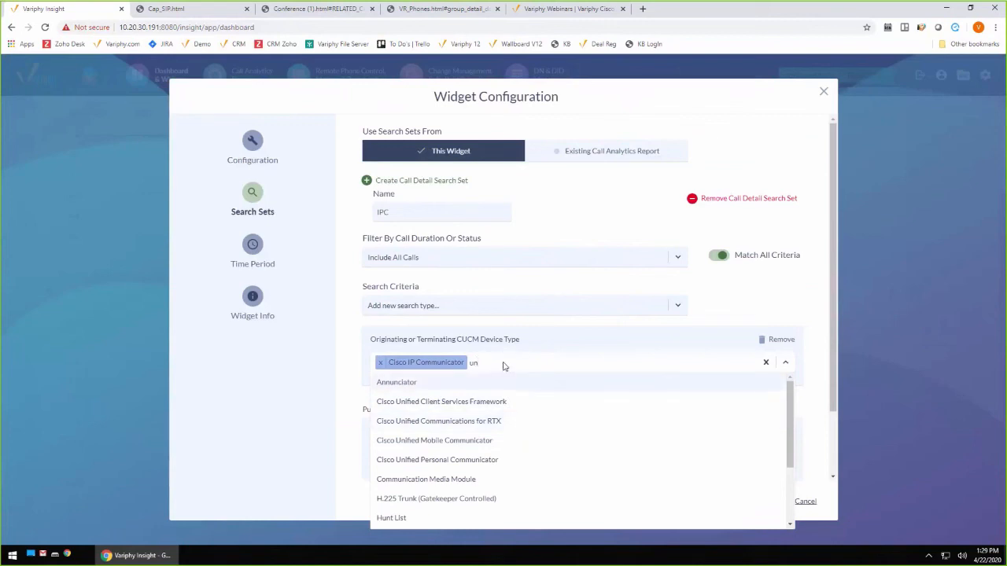
click(466, 401)
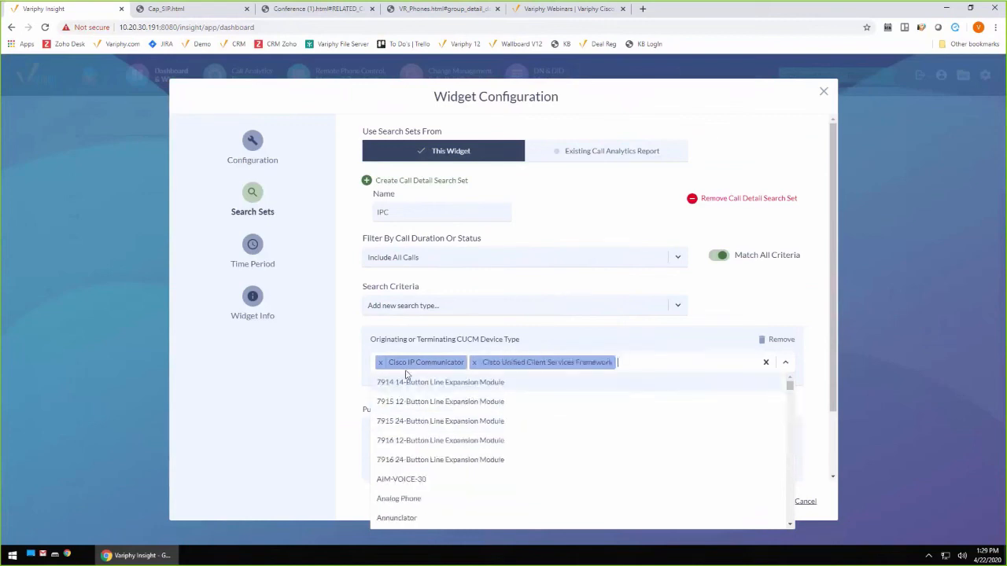
click(596, 288)
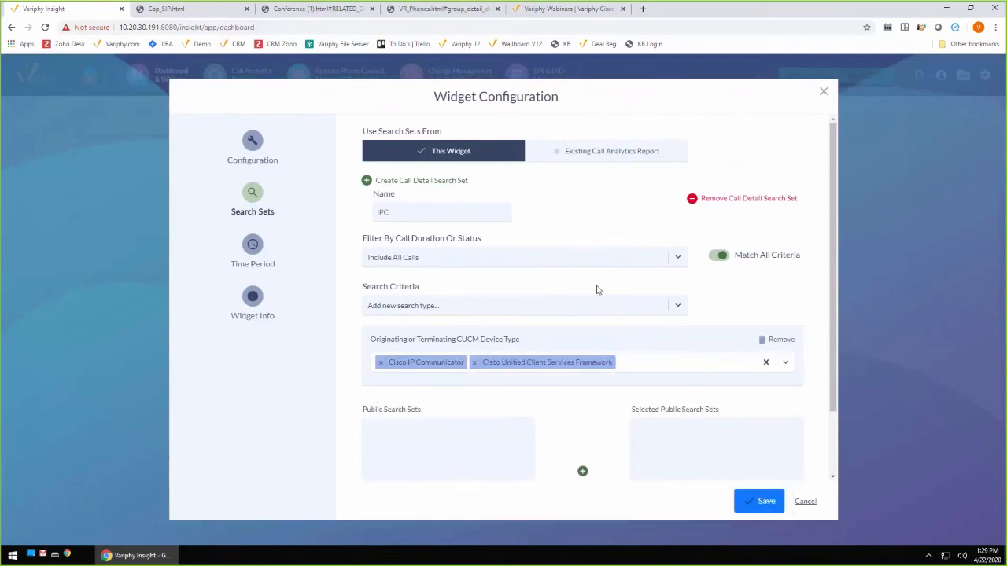
click(382, 364)
click(763, 504)
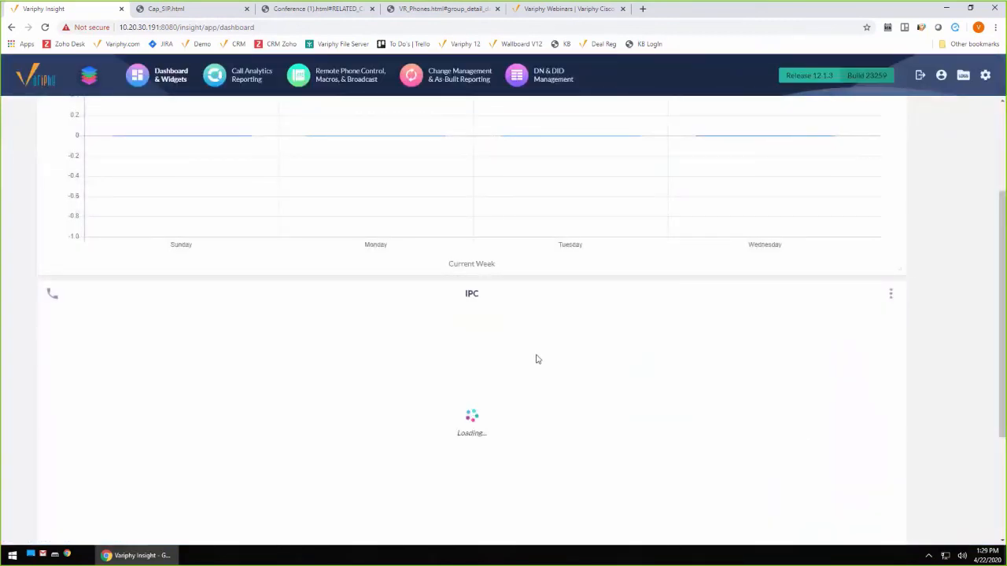
- Set the duplicated IPC widget's date/time range to Current and Previous Month and its time period type to Week, and save it
click(890, 295)
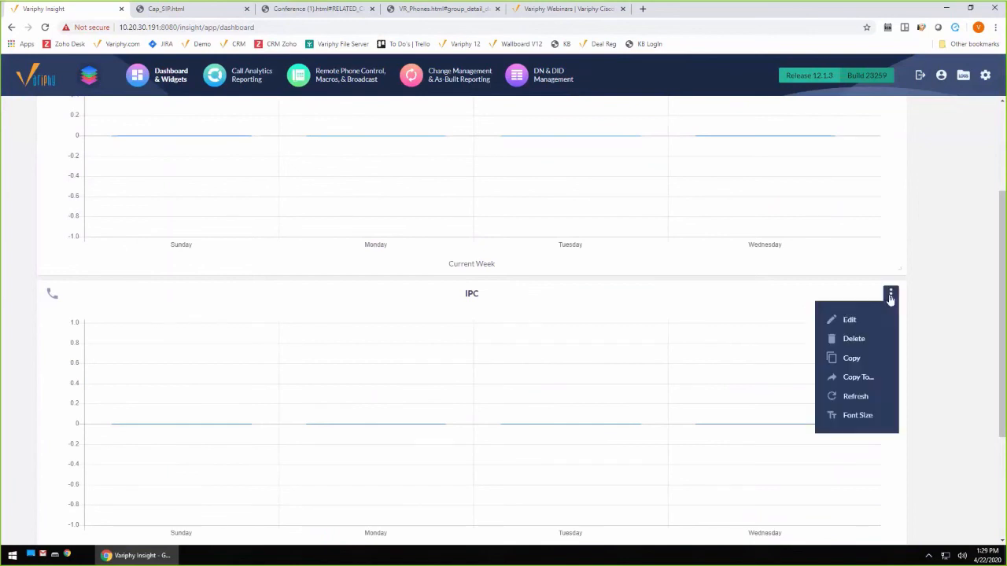
click(851, 319)
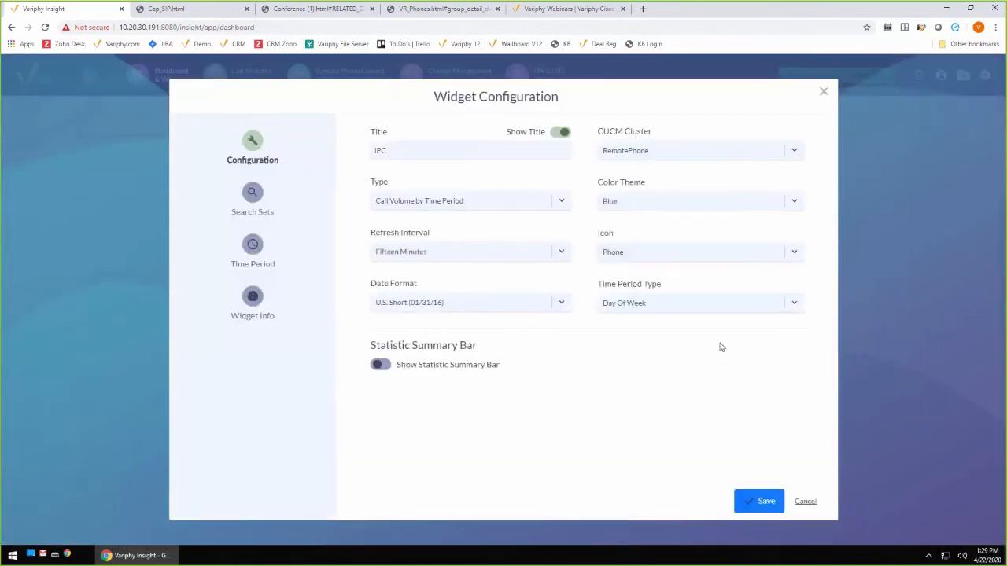
click(252, 246)
click(469, 151)
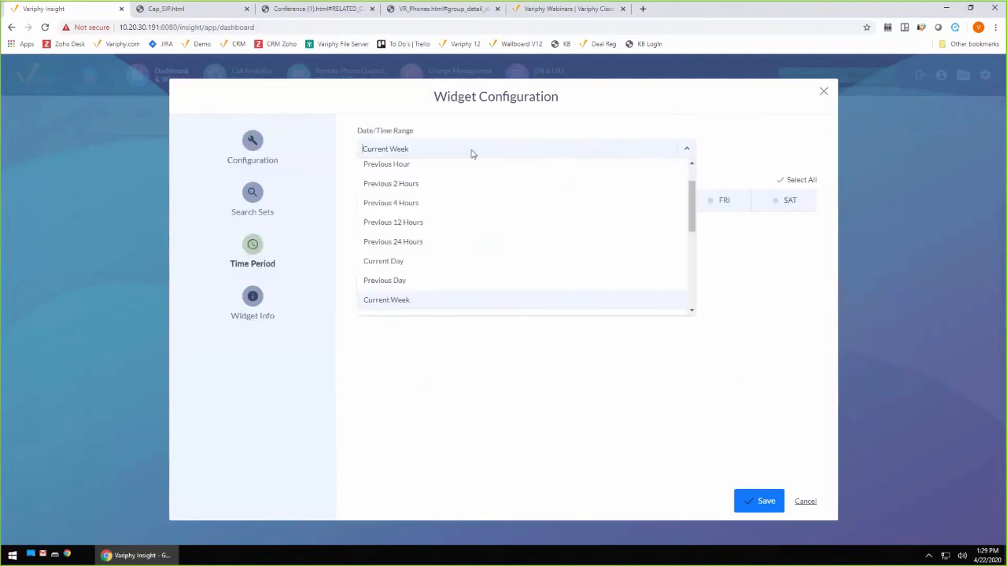
drag(693, 206, 694, 264)
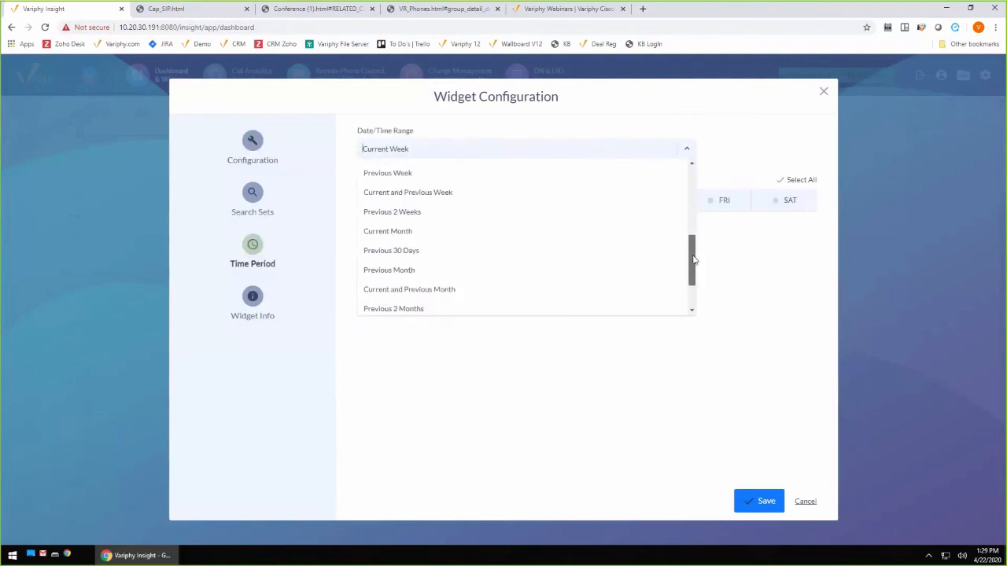
click(456, 282)
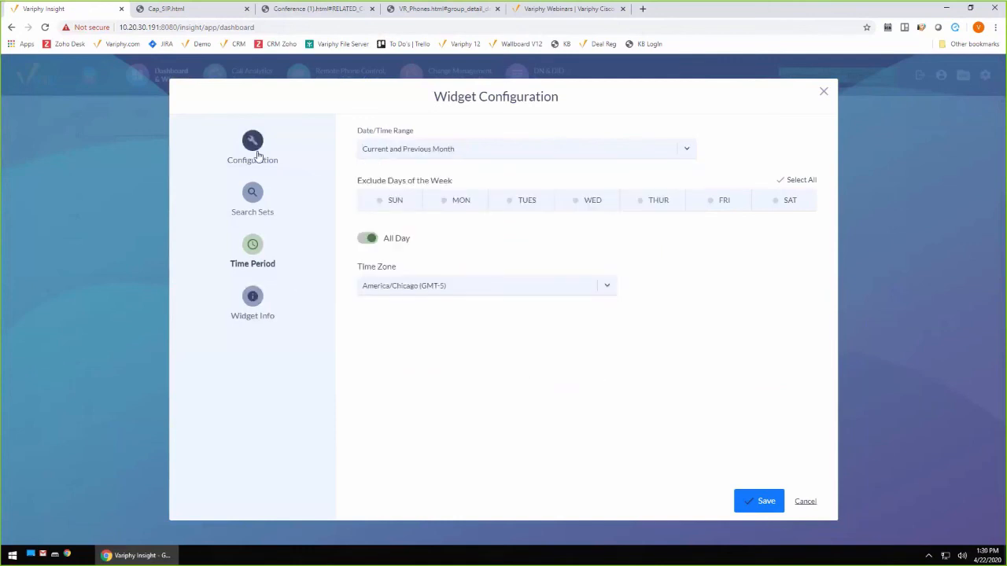
click(253, 153)
click(664, 312)
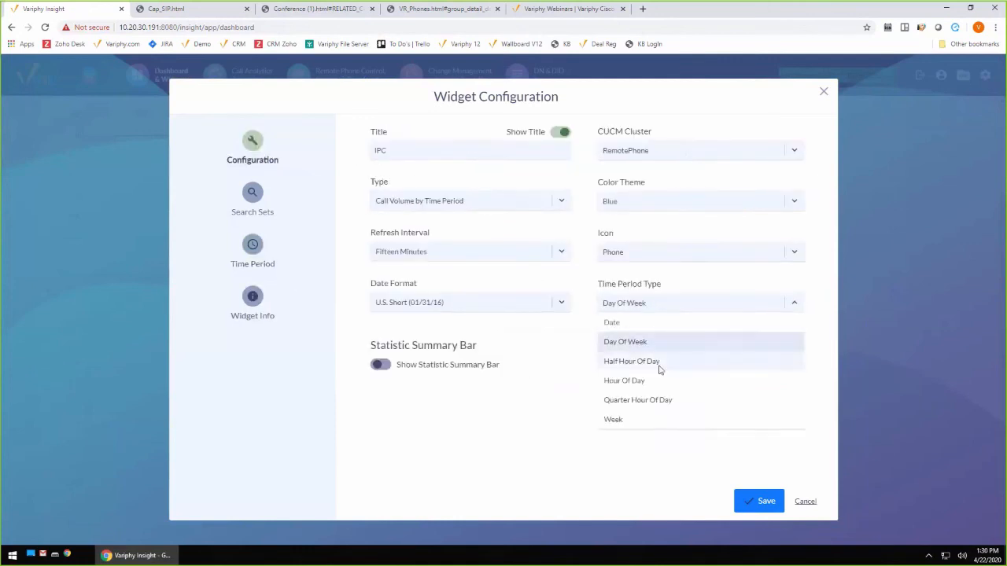
click(638, 419)
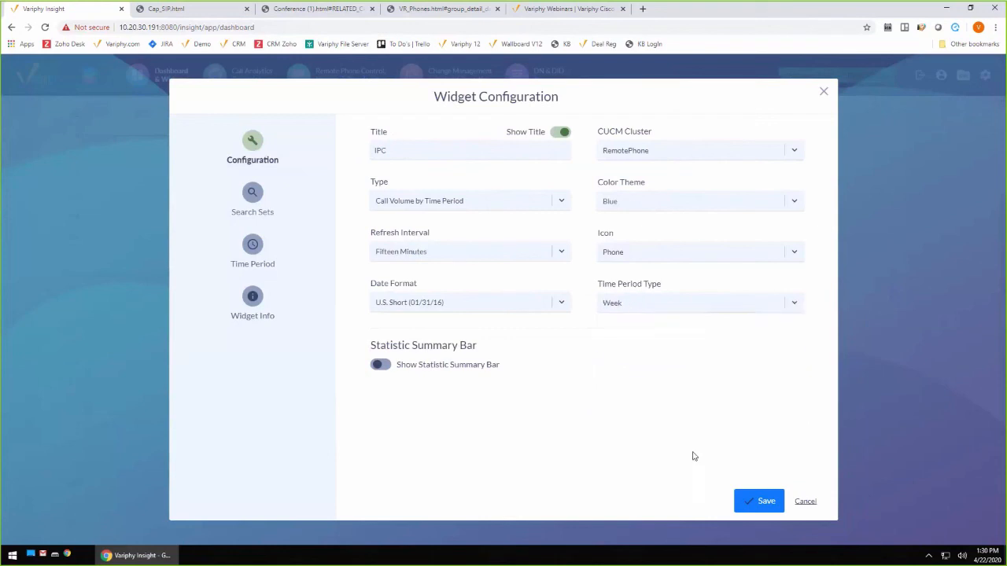
click(760, 500)
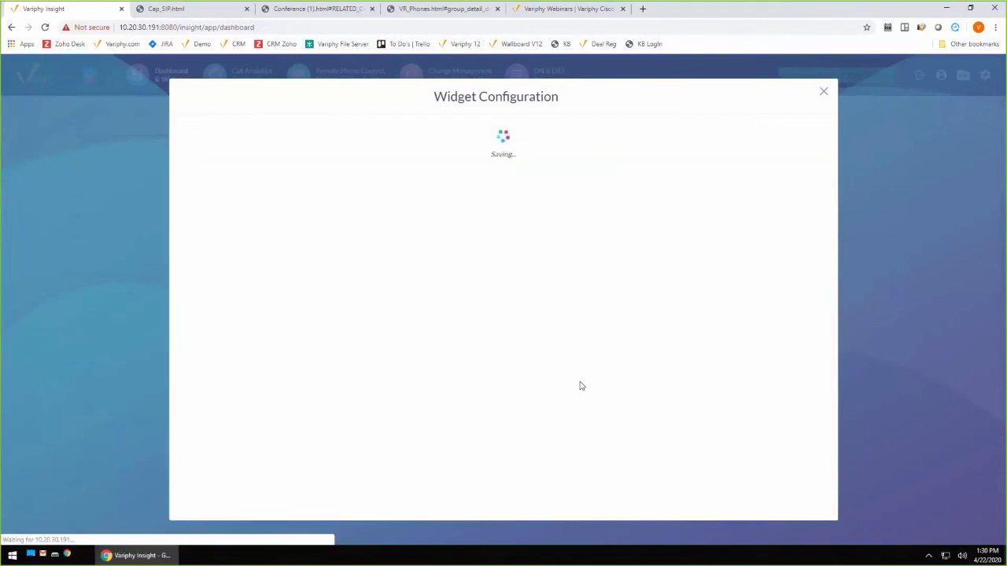
scroll(639, 386, down, 1)
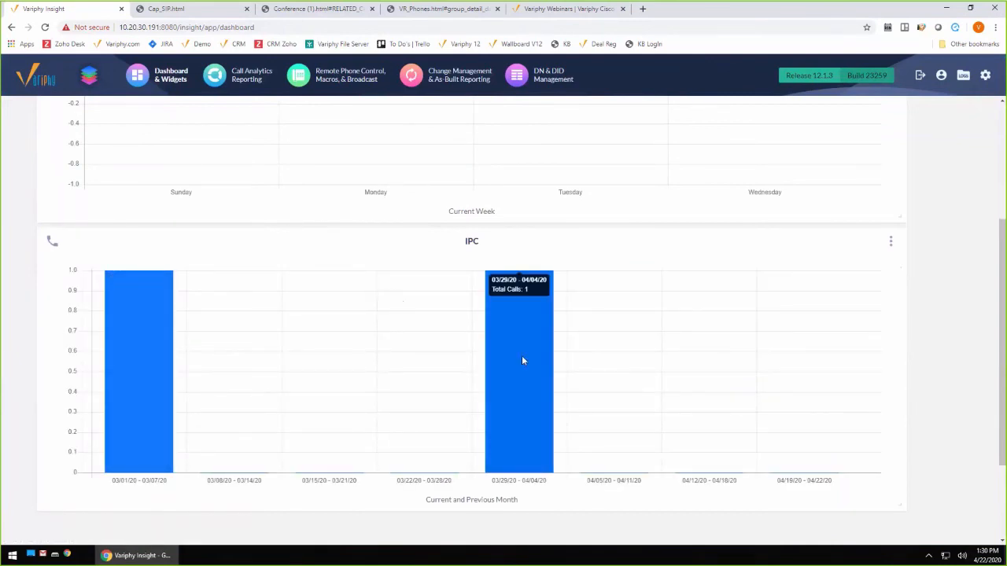
- Give the original IPC widget the time period type Week and the date/time range Current and Previous Month, saving the changes
scroll(625, 385, up, 3)
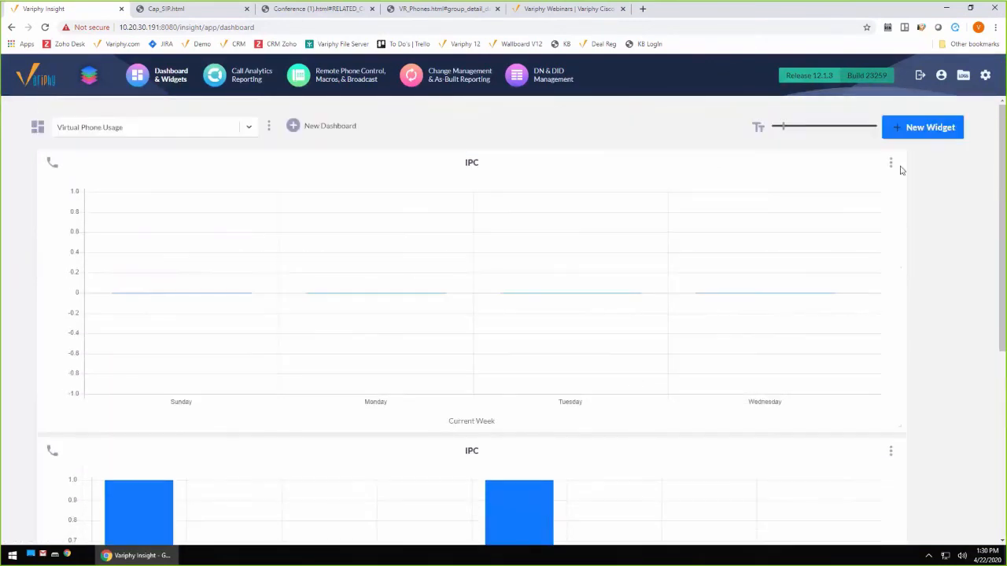
click(891, 165)
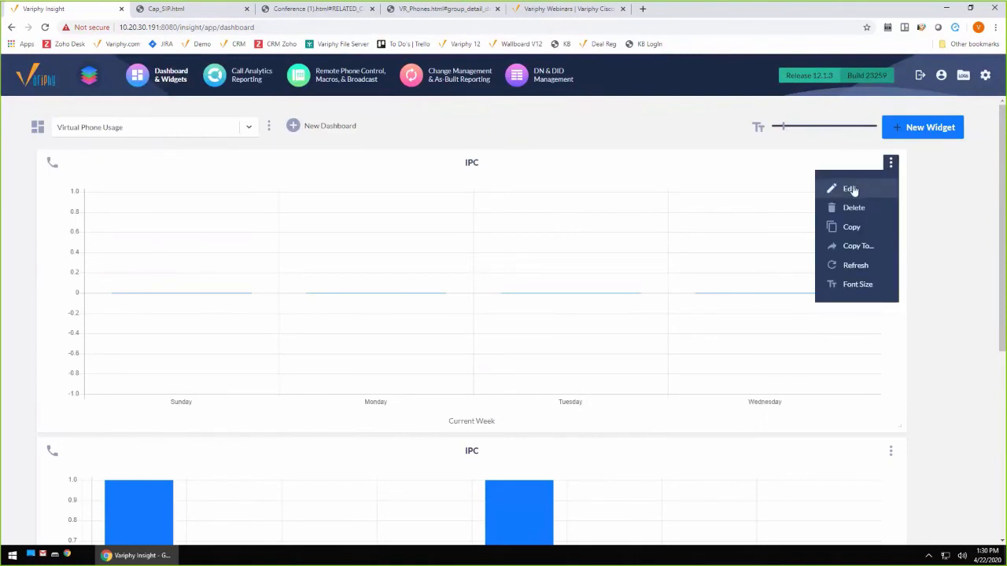
click(850, 190)
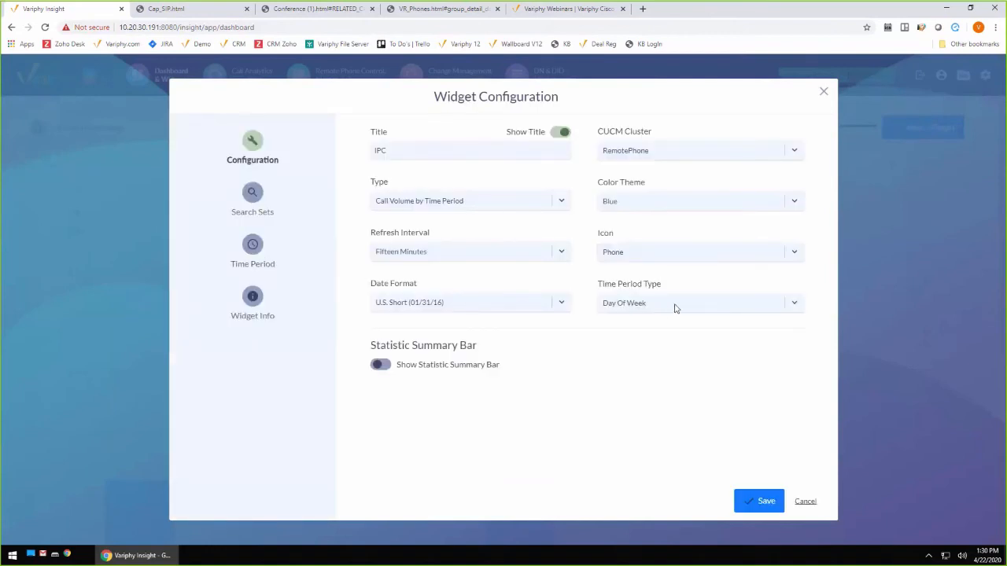
click(640, 306)
click(626, 418)
click(253, 246)
click(515, 149)
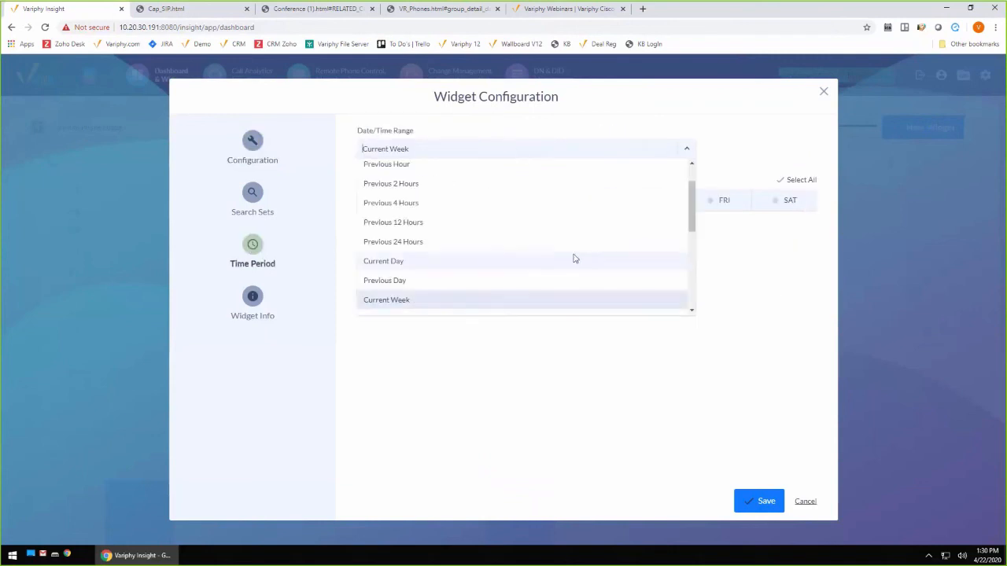
scroll(574, 261, down, 3)
click(454, 299)
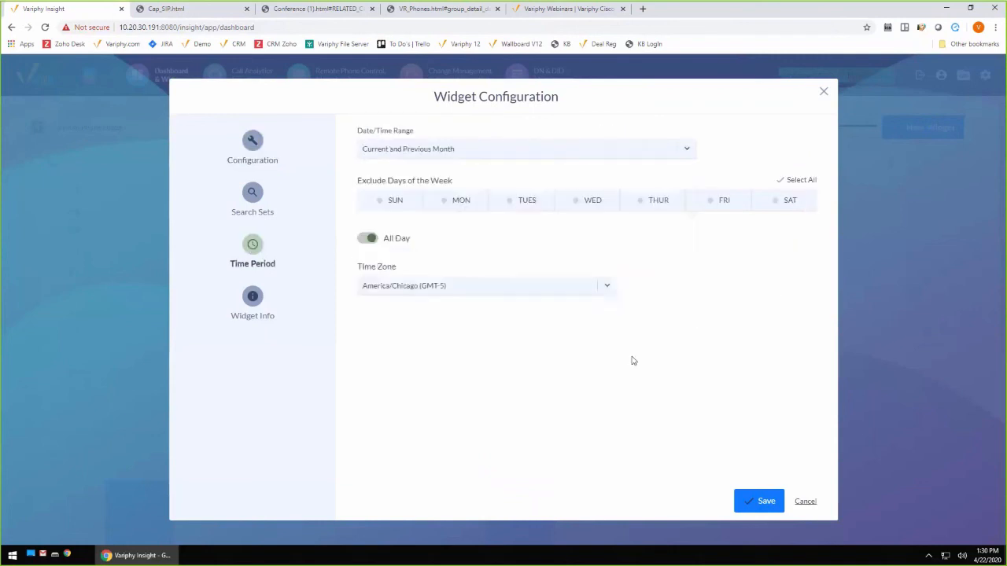
click(762, 495)
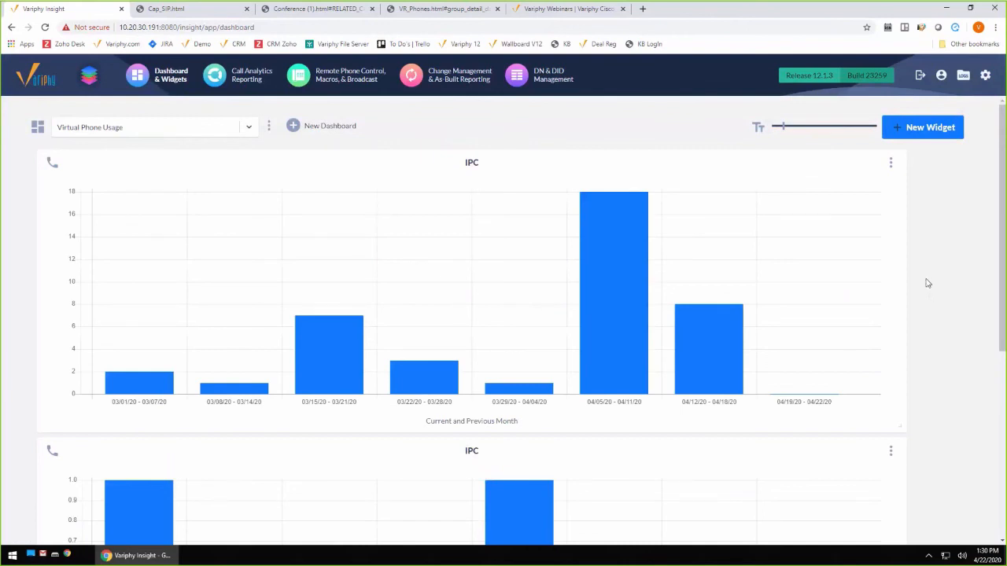
- Retitle the duplicated IPC widget as Unified and save it
scroll(927, 283, down, 2)
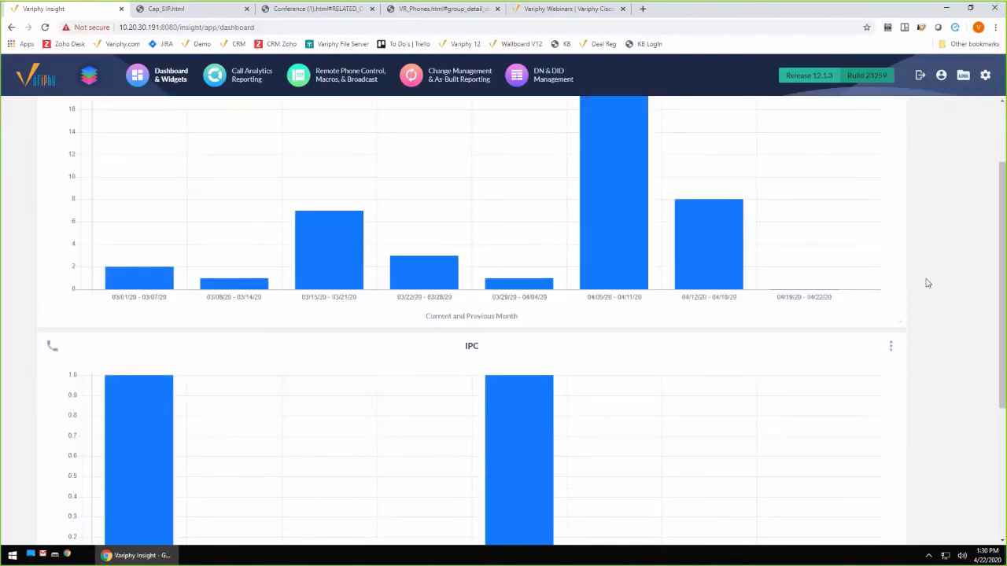
click(891, 347)
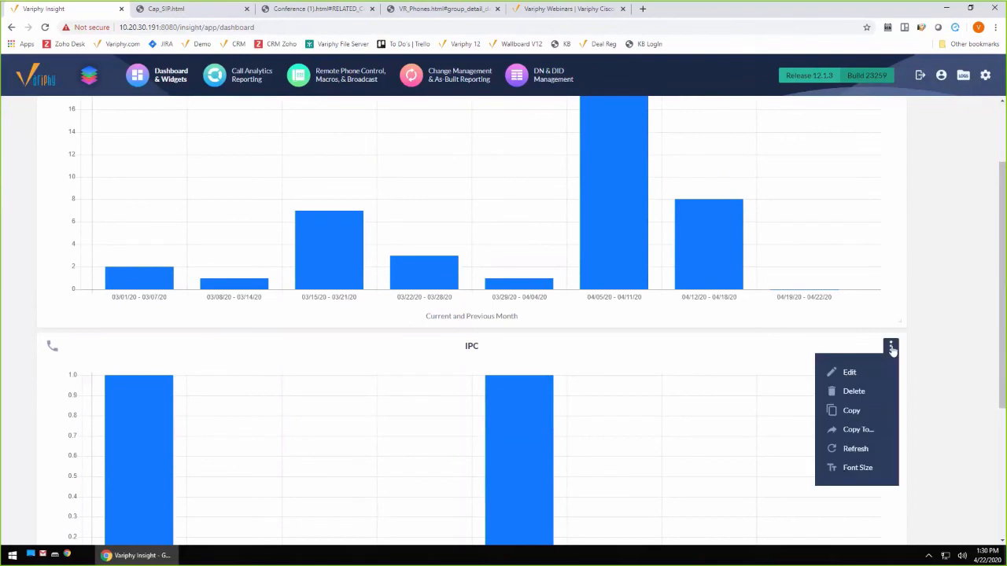
click(848, 372)
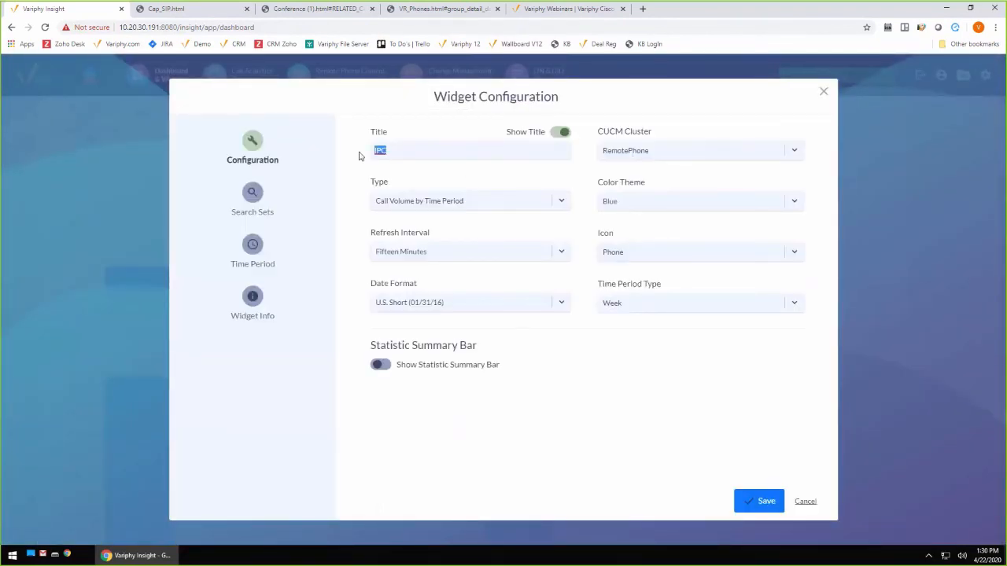
text(Unified)
click(733, 494)
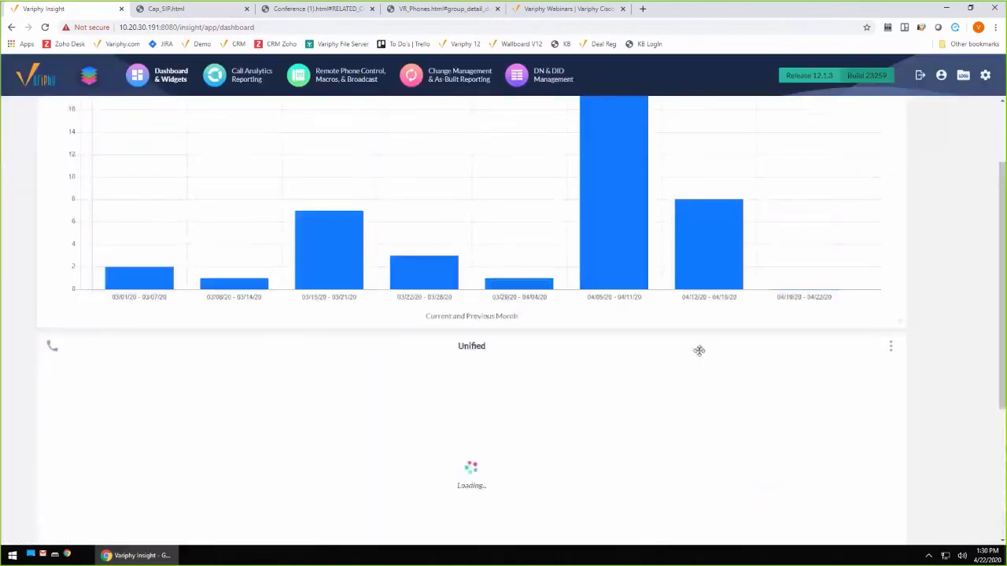
scroll(699, 350, up, 2)
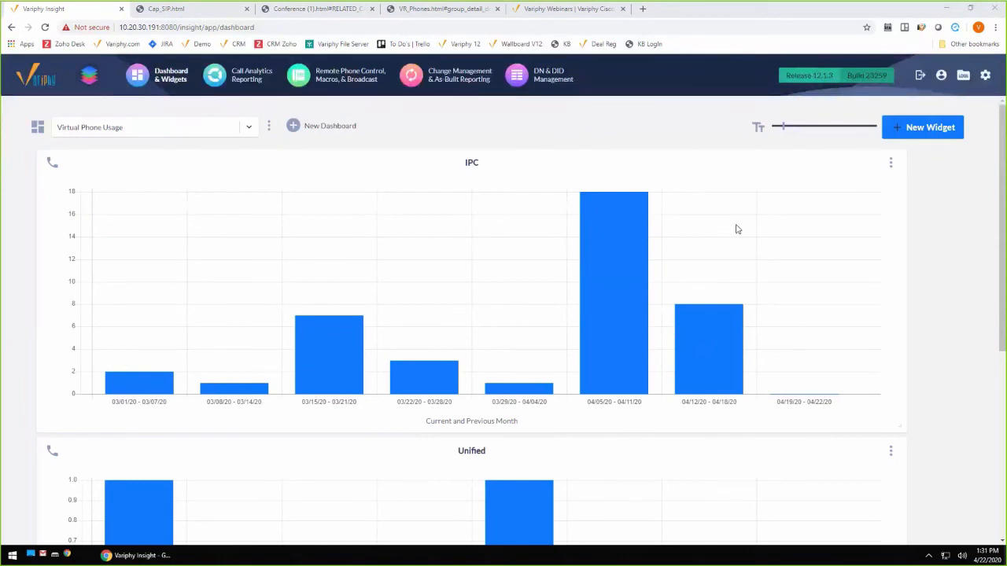
- Start a new CDR alert in the Call Analytics alert configuration and add a search set to it
click(250, 79)
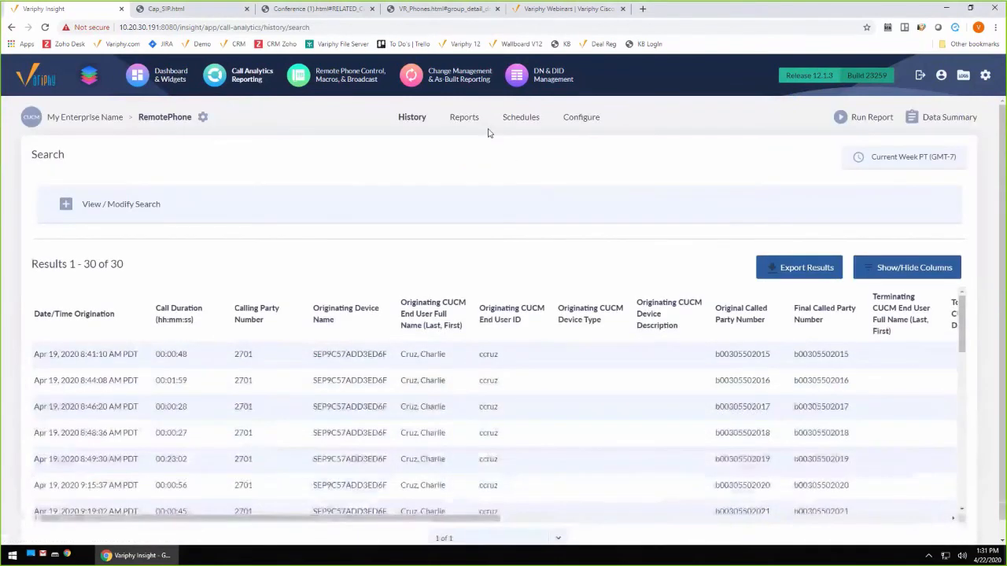
click(578, 118)
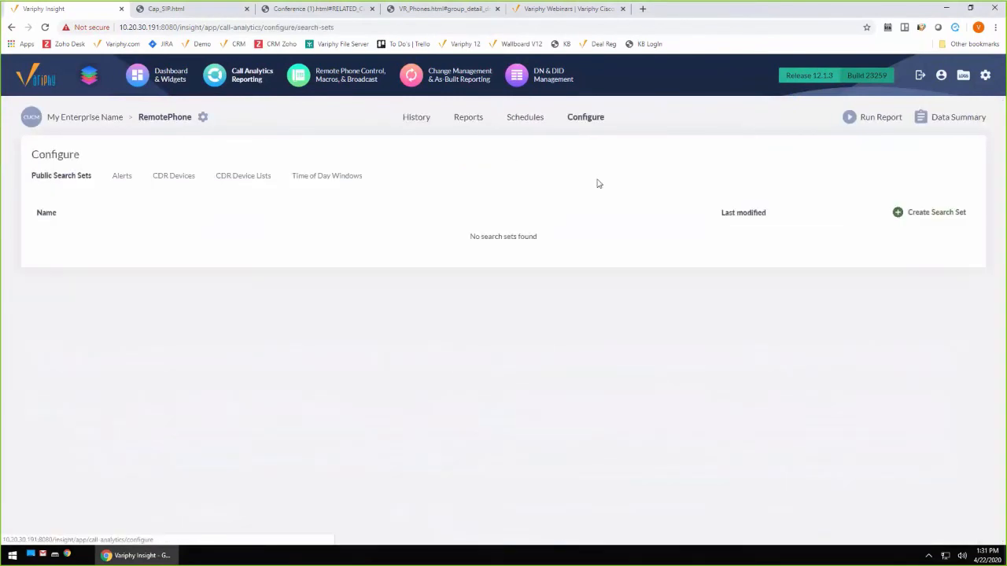
click(121, 178)
click(653, 214)
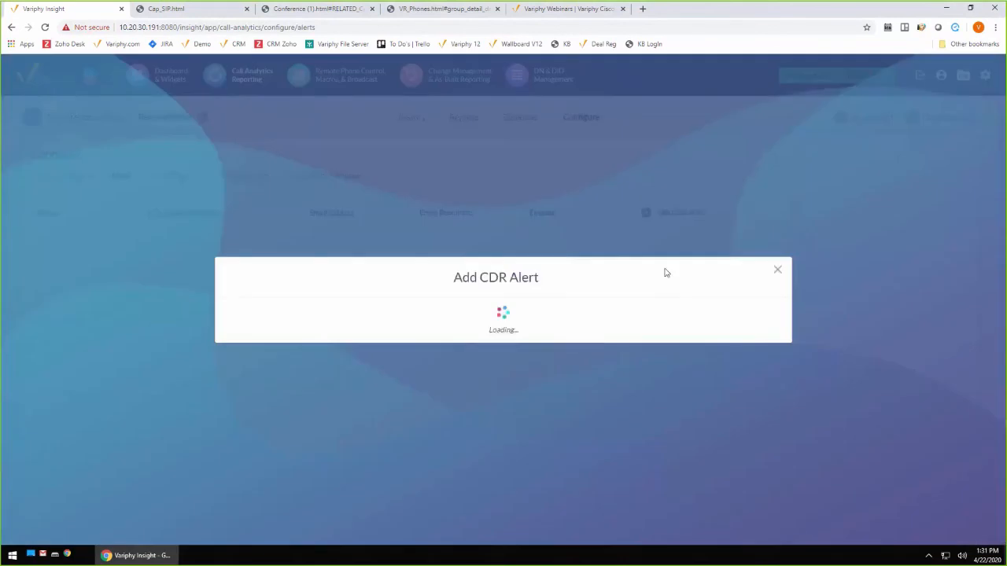
click(263, 214)
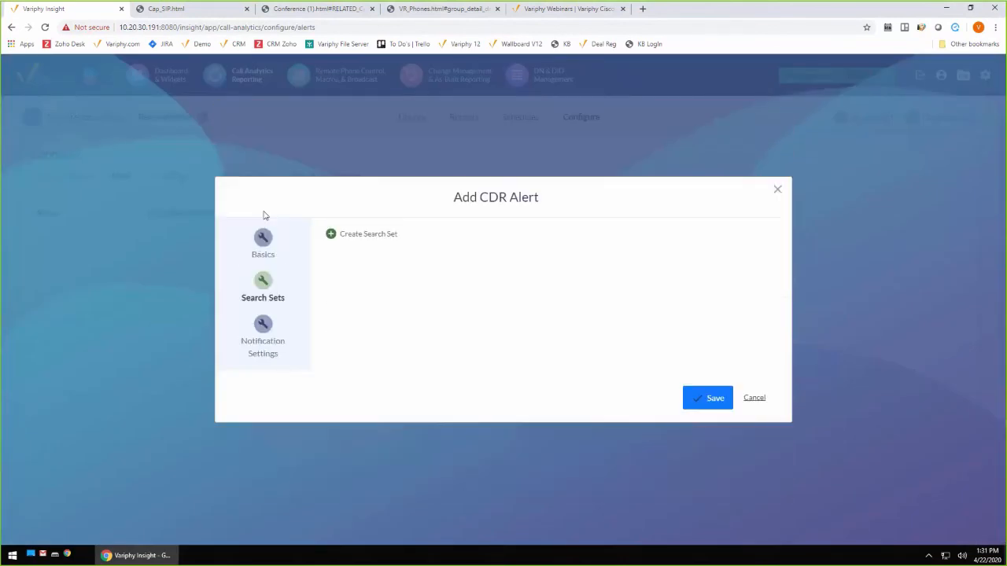
click(369, 233)
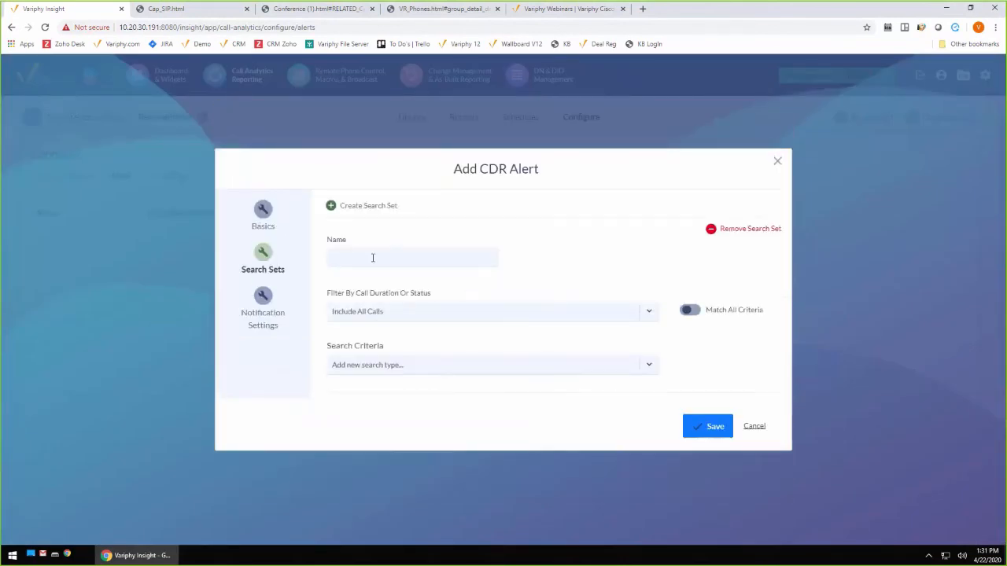
- Add Originating or Terminating Cause Code as a search criterion in the alert's search set
click(376, 366)
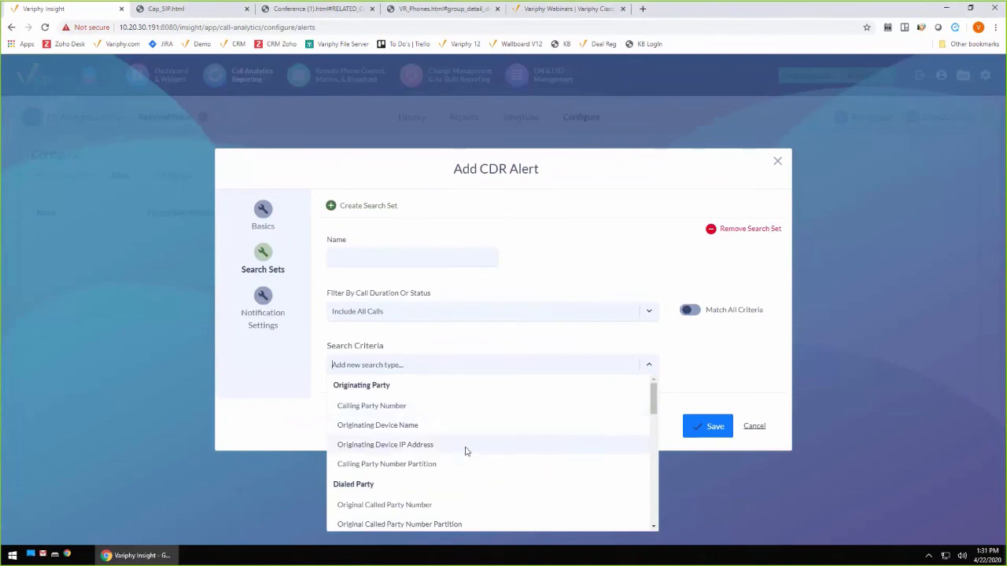
scroll(468, 454, down, 5)
scroll(470, 459, down, 5)
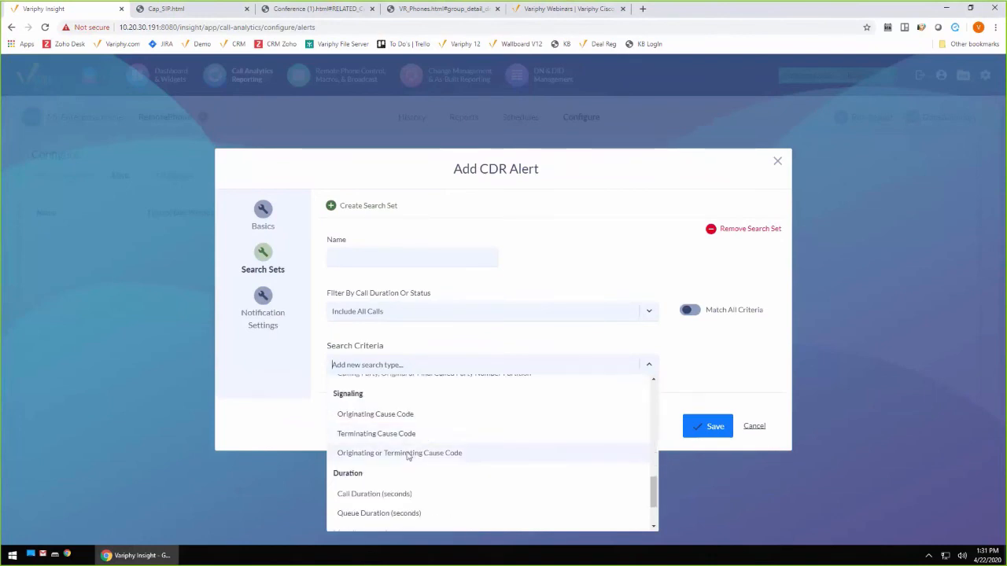
click(425, 453)
click(685, 365)
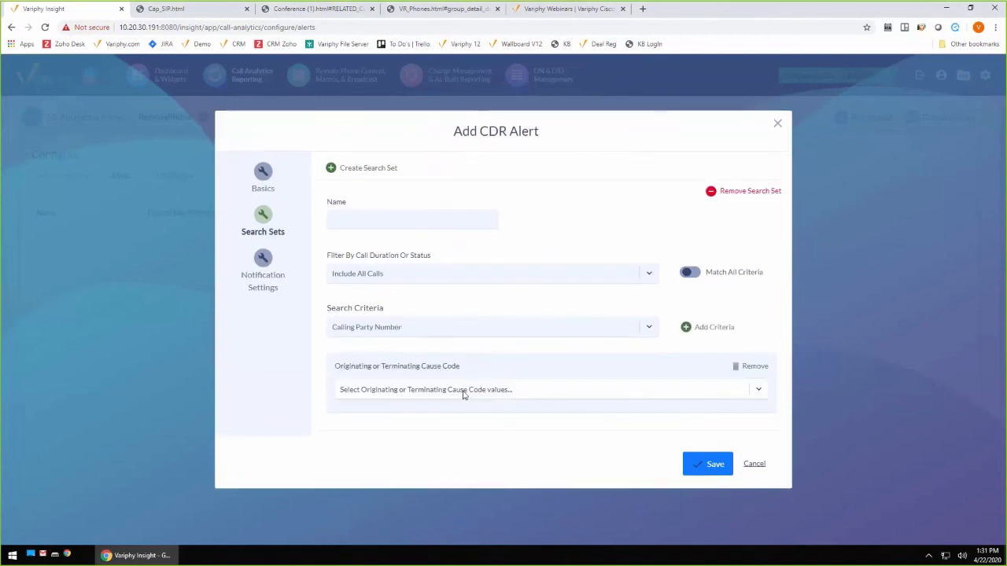
- Find the cause codes matching "out" and select Network out of order for the alert's criterion
click(464, 390)
text(out)
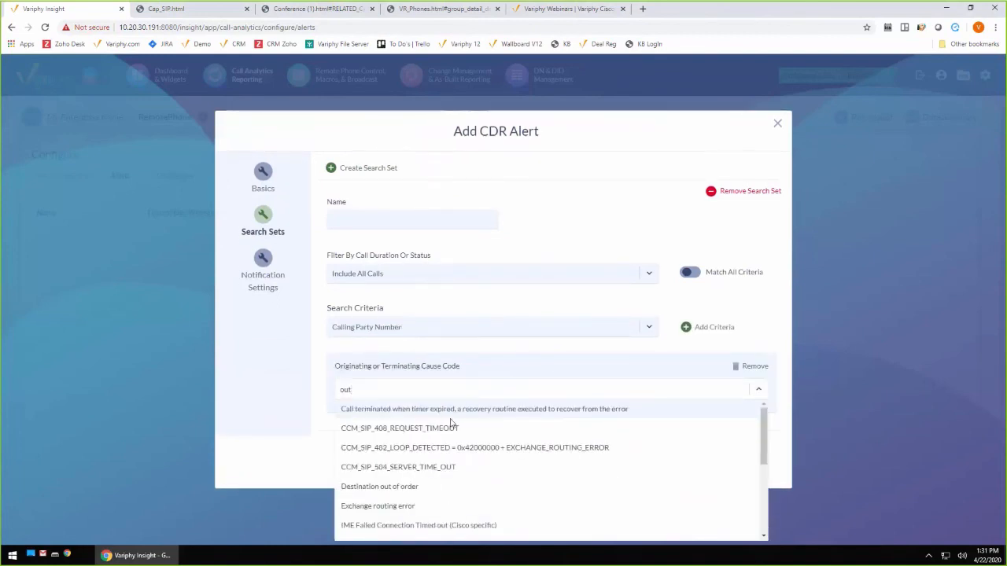
scroll(403, 488, down, 2)
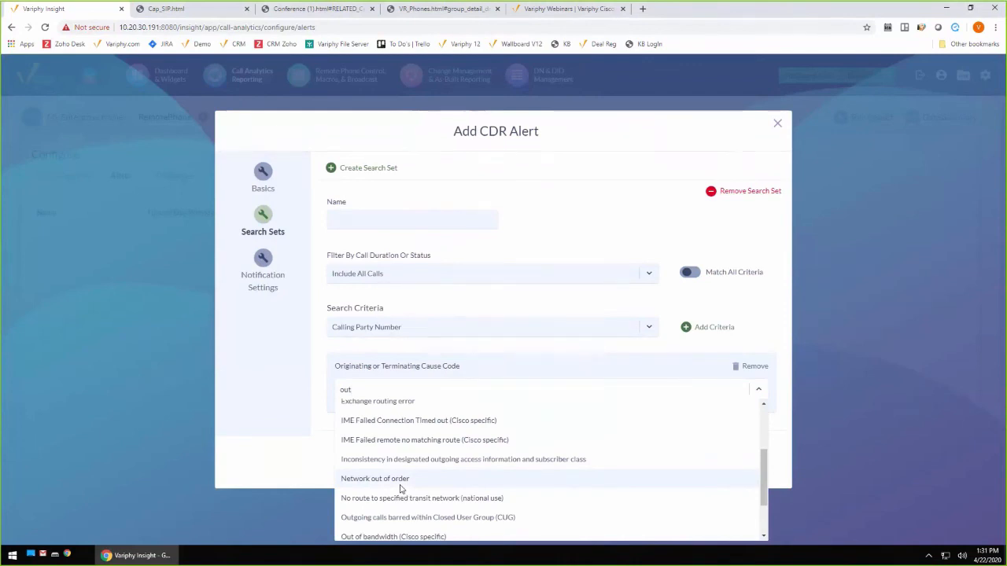
click(401, 484)
- Add Out of bandwidth (Cisco specific) as a second value of the alert's cause code criterion
scroll(445, 487, down, 6)
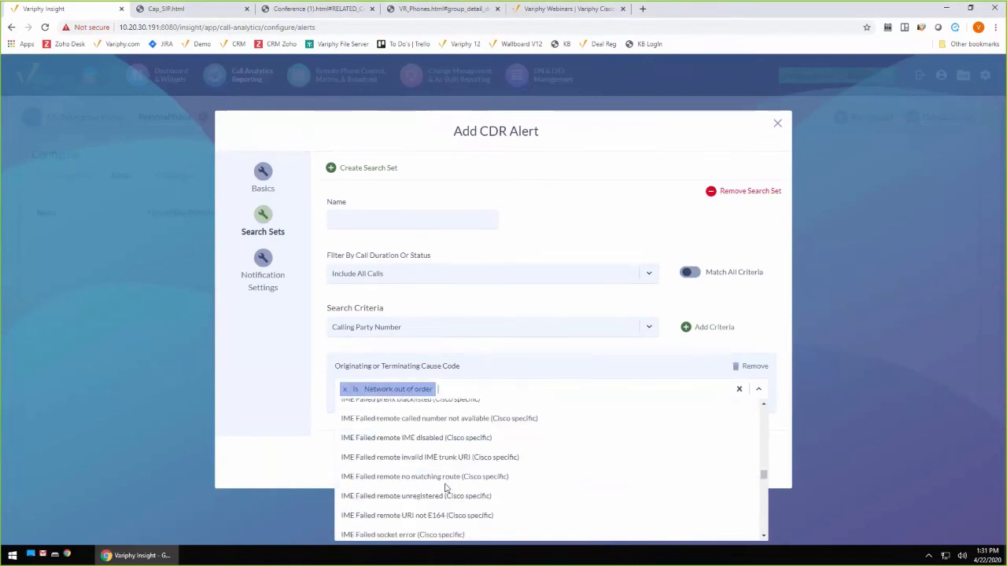
scroll(425, 513, down, 5)
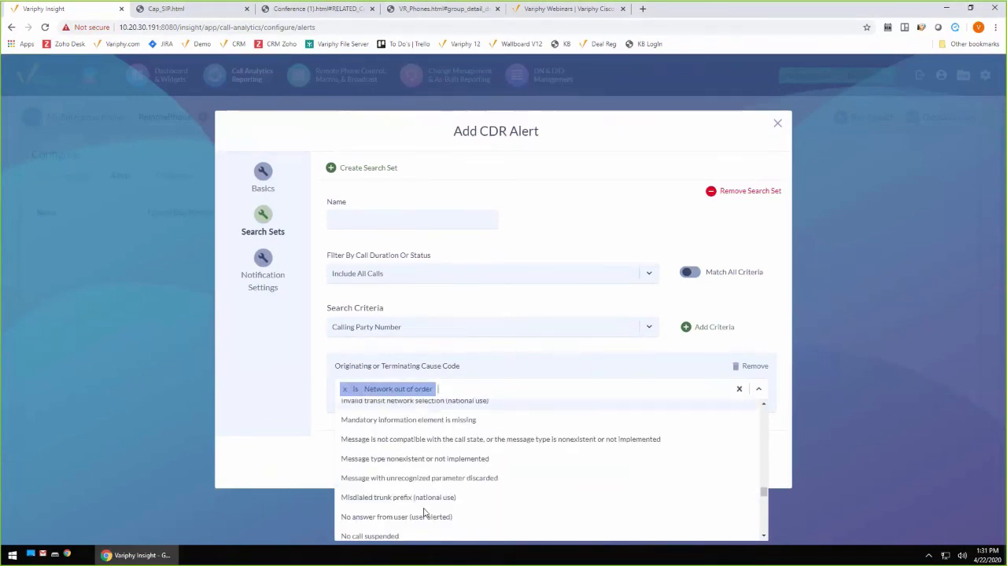
click(514, 389)
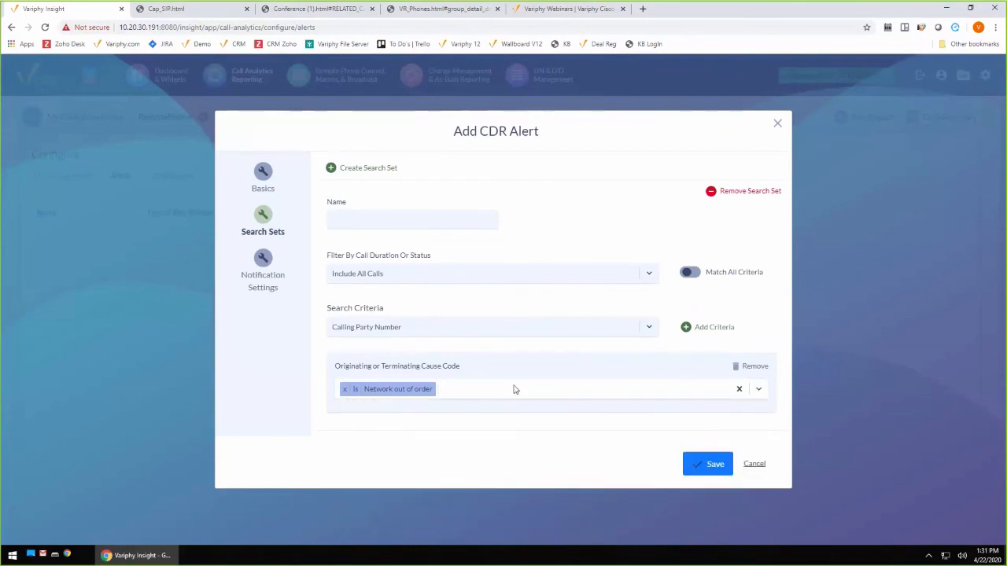
click(515, 390)
text(out)
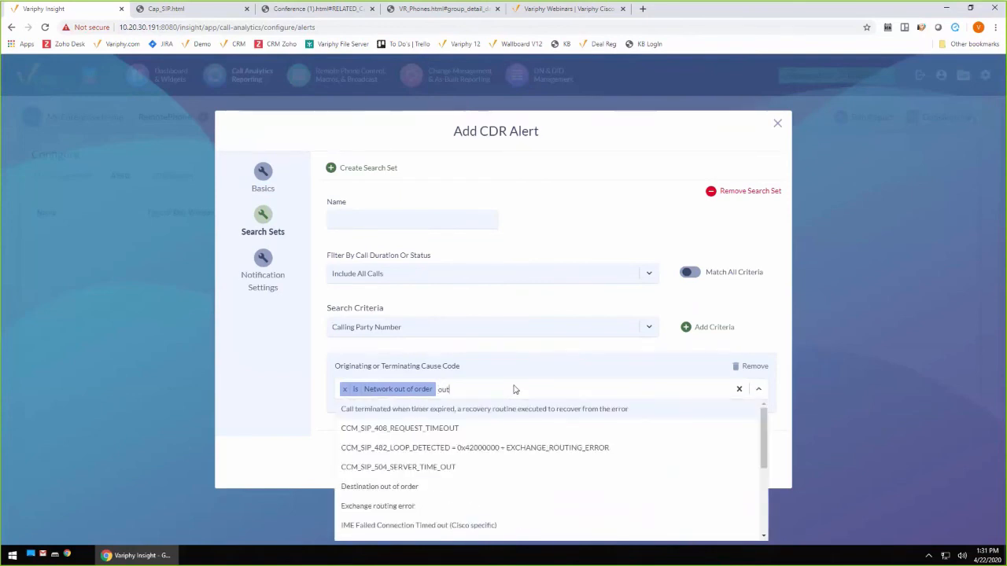
text( of)
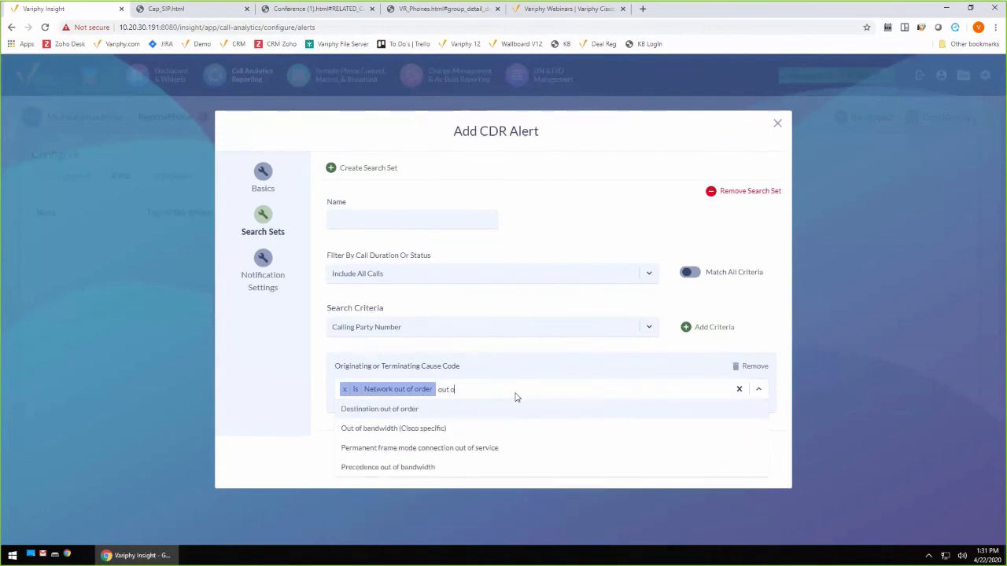
click(441, 427)
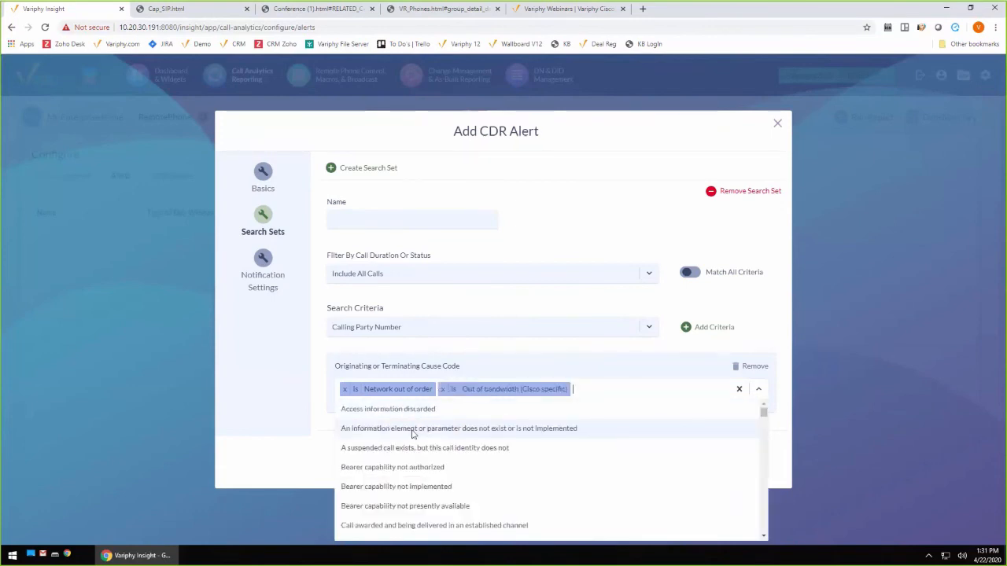
click(323, 389)
- Review the alert's notification settings and search set, and discard the new CDR alert without saving
click(265, 252)
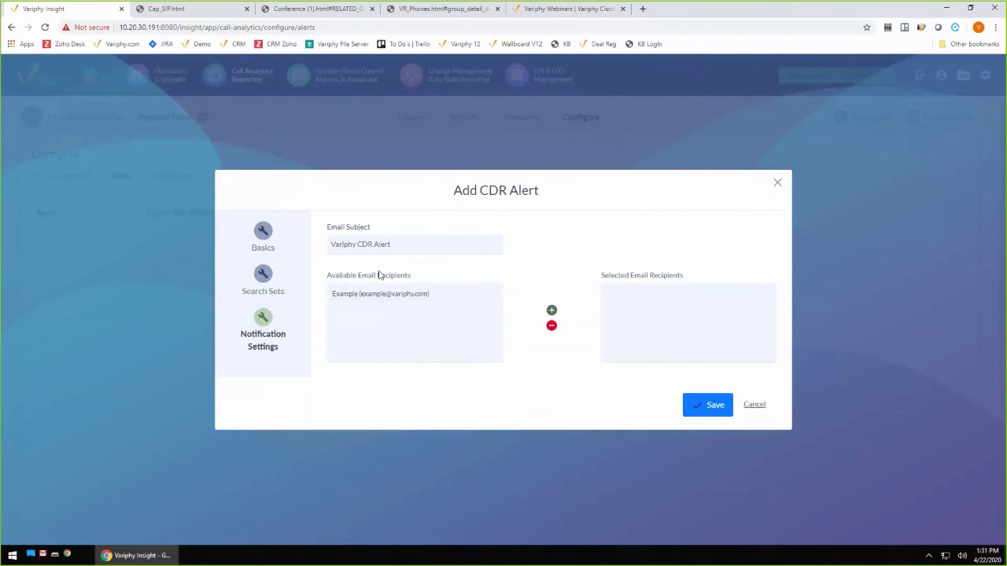
click(265, 288)
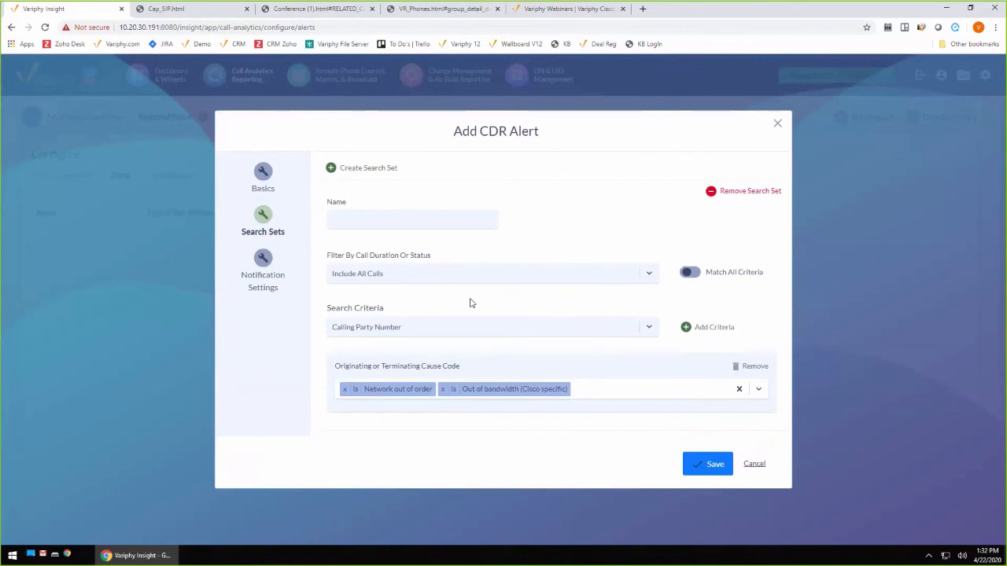
click(757, 464)
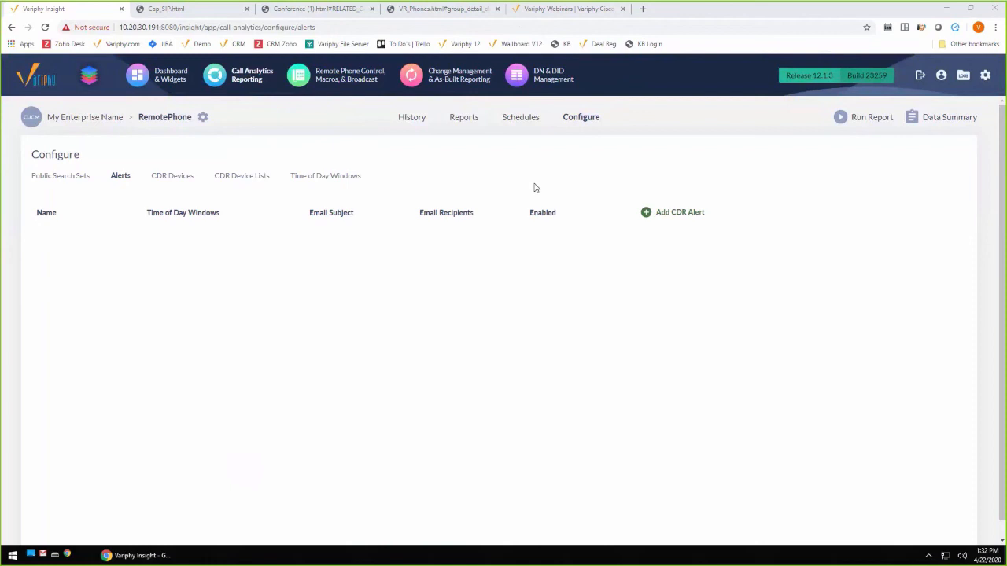
click(564, 13)
scroll(881, 260, up, 3)
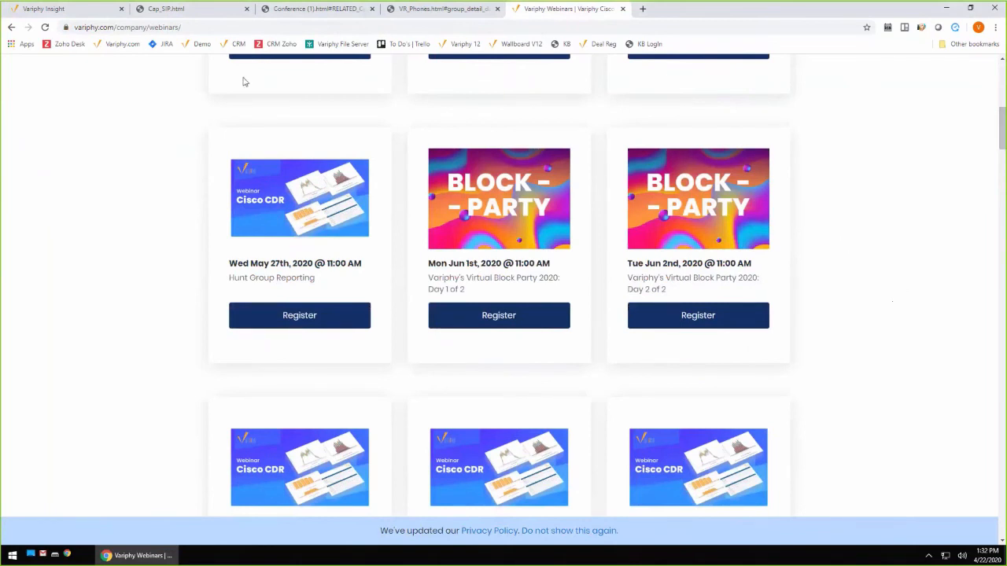
click(130, 28)
click(115, 27)
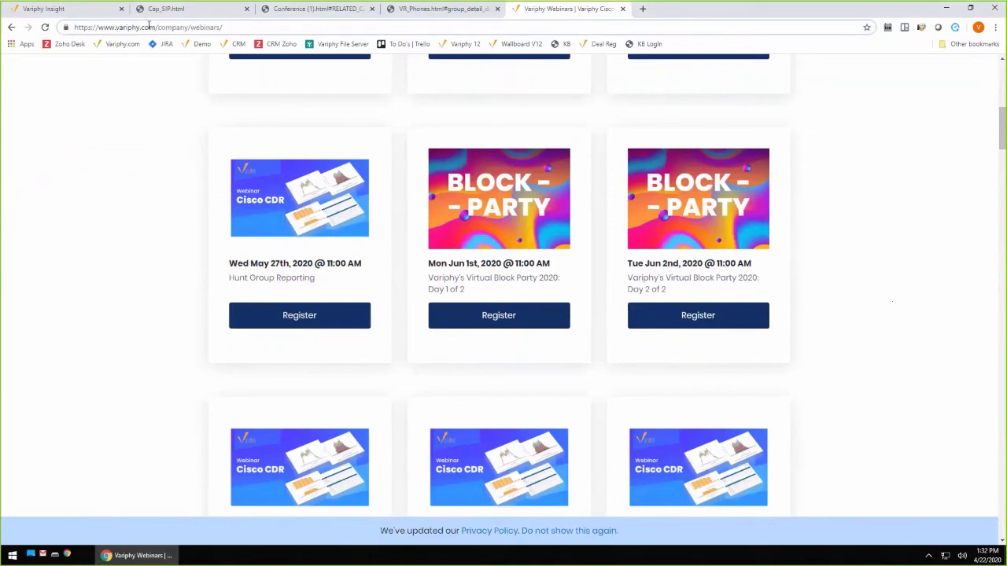
drag(159, 27, 319, 28)
key(BackSpace)
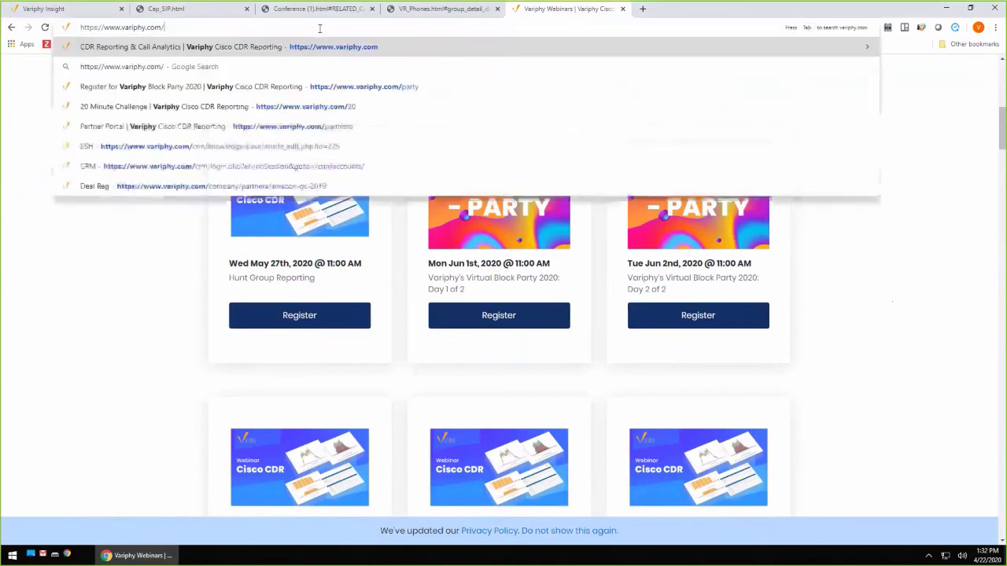
text(party)
key(Return)
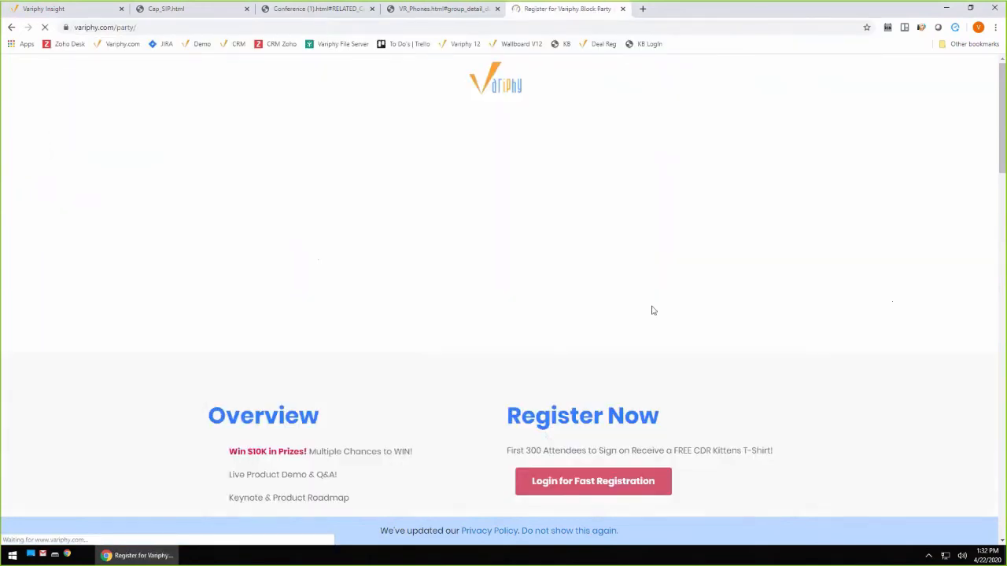
- Minimize the chat pop-up and look over the Block Party page's event overview and registration form
scroll(823, 290, down, 2)
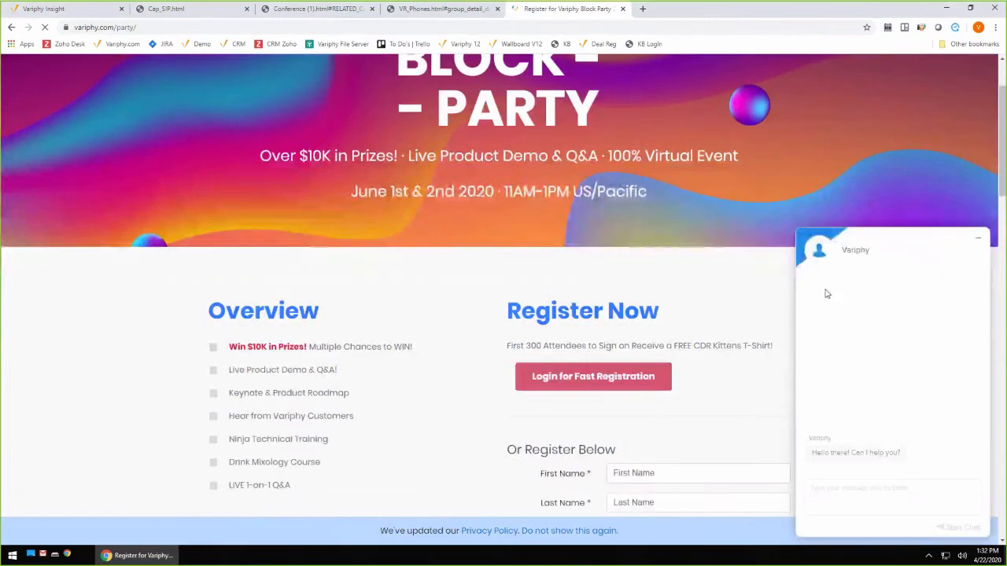
click(978, 238)
scroll(448, 391, down, 1)
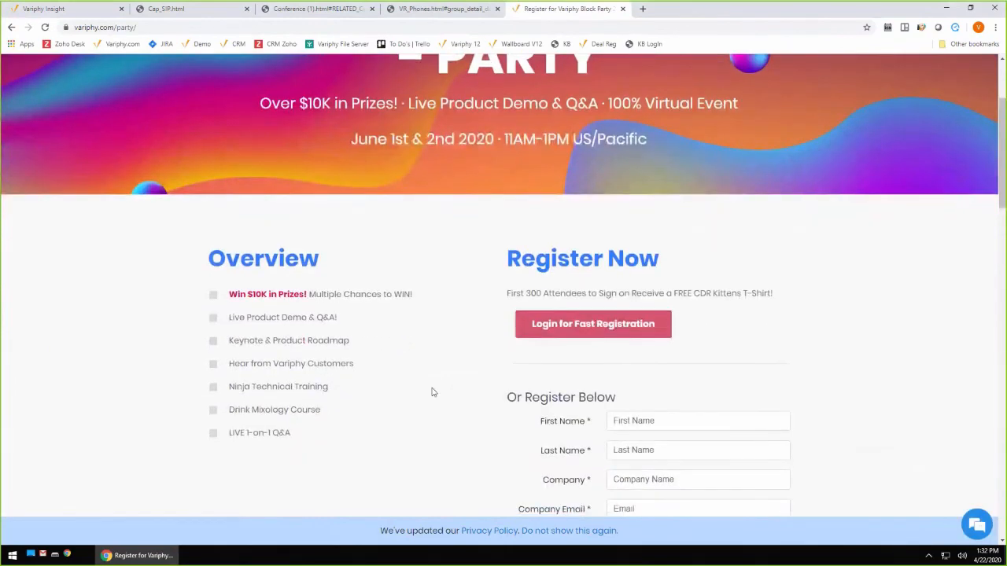